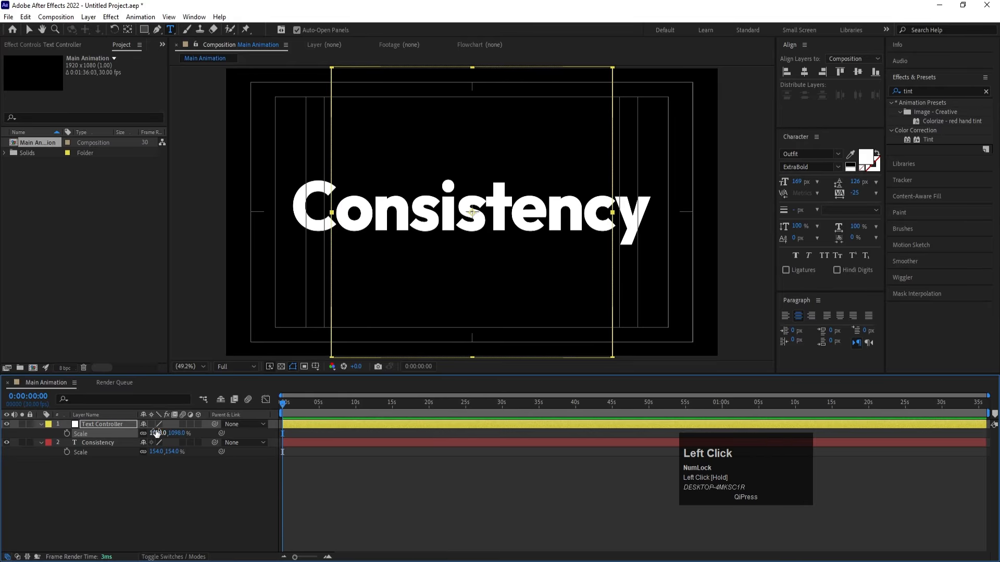
Step: Set the Text Controller null's scale to 1080% and parent the Consistency text layer to it
type("1080")
key("Return")
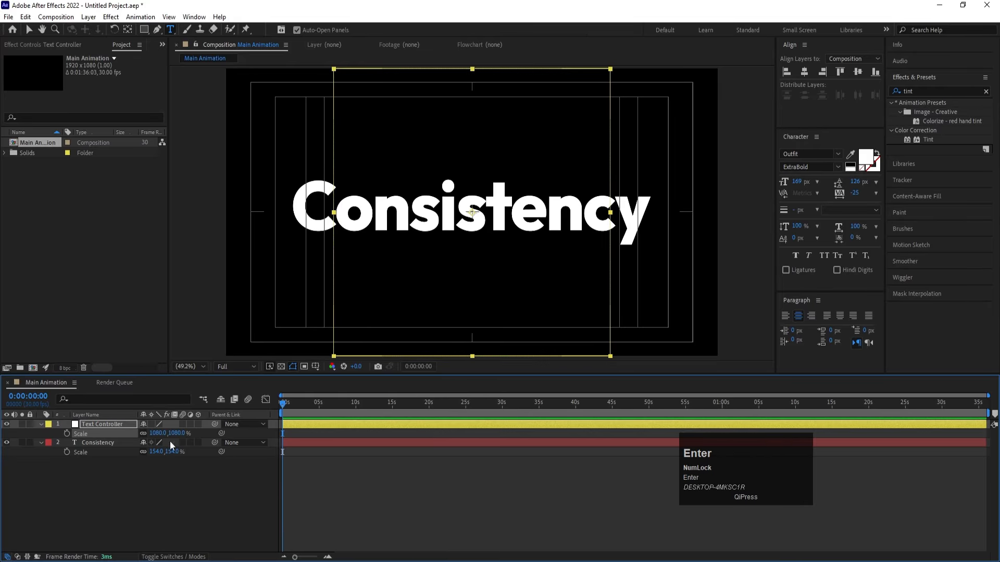
left_click(205, 497)
left_click(107, 443)
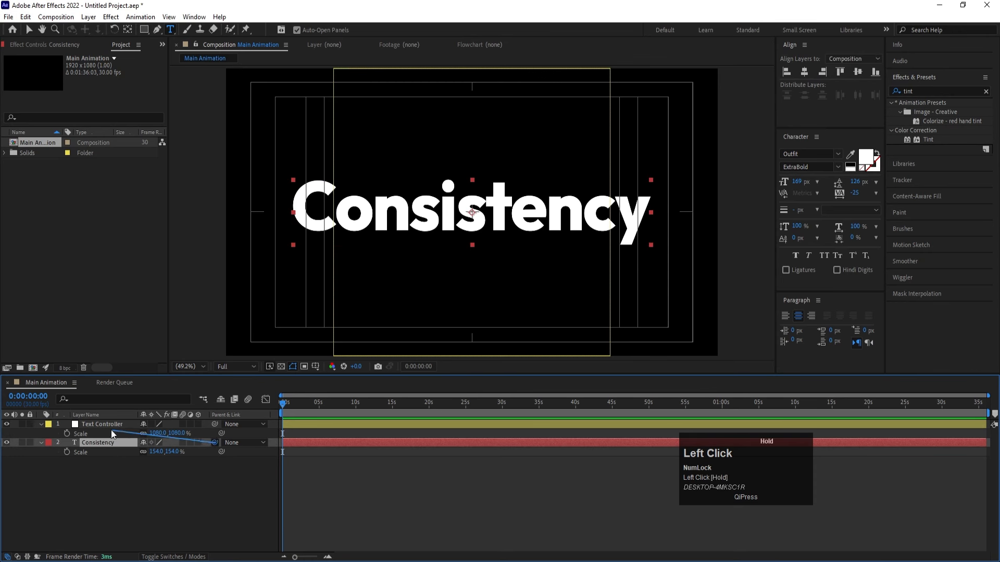
left_click_drag(111, 430, 108, 428)
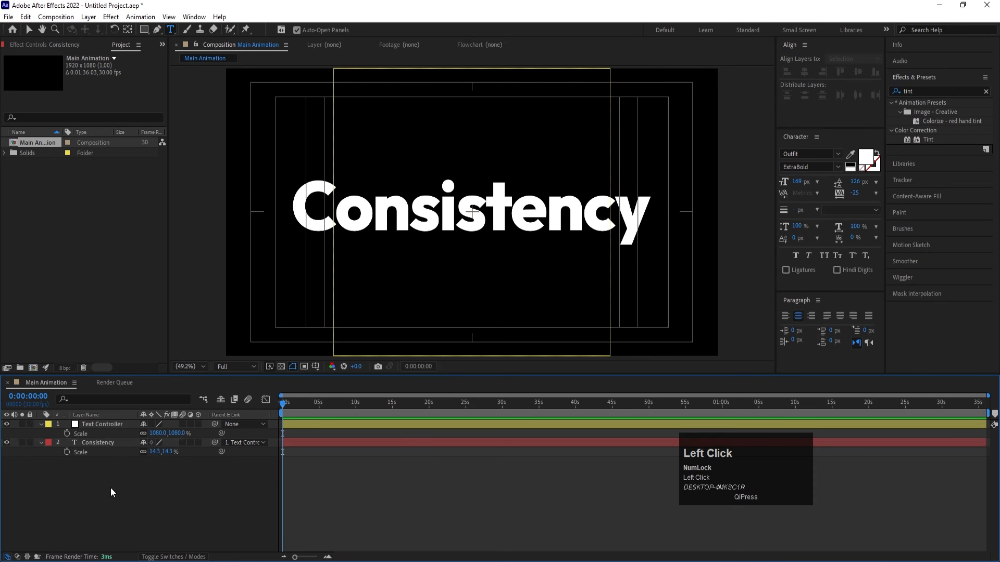
Step: Add Scale and Position keyframes to the Text Controller null at 0:00:00:20 and show its keyframed properties
left_click(94, 422)
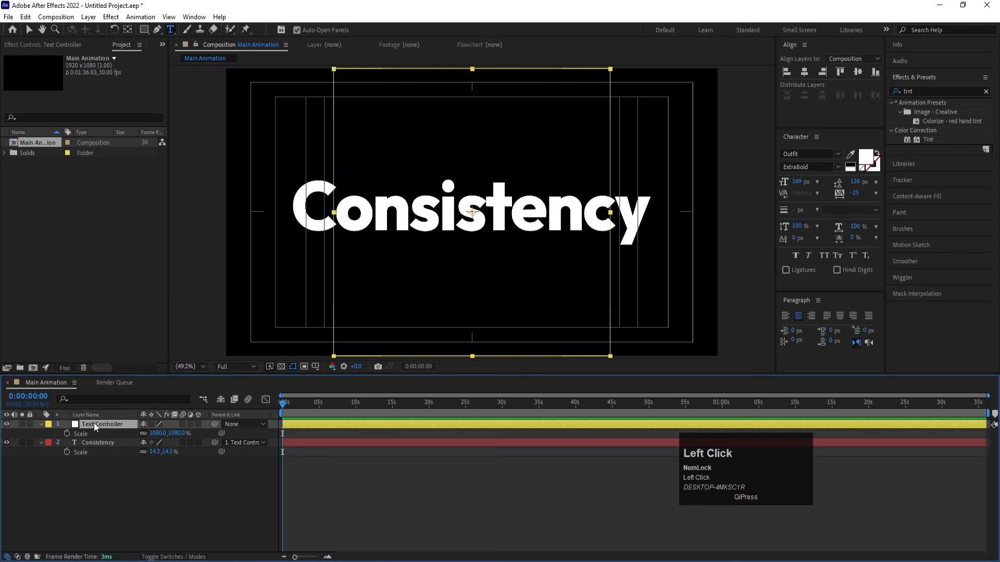
key("equal")
key("equal")
key("equal")
key("equal")
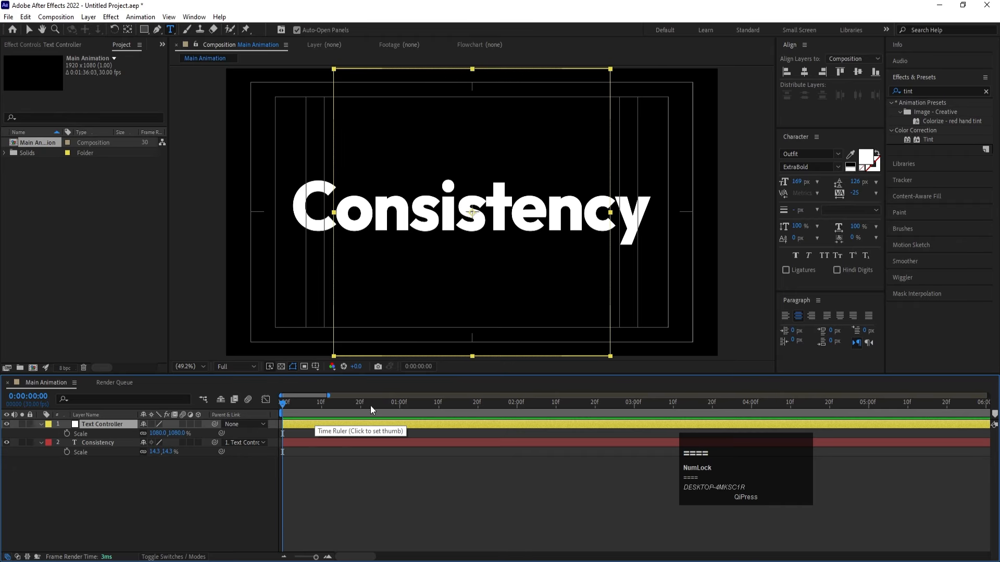
left_click(361, 404)
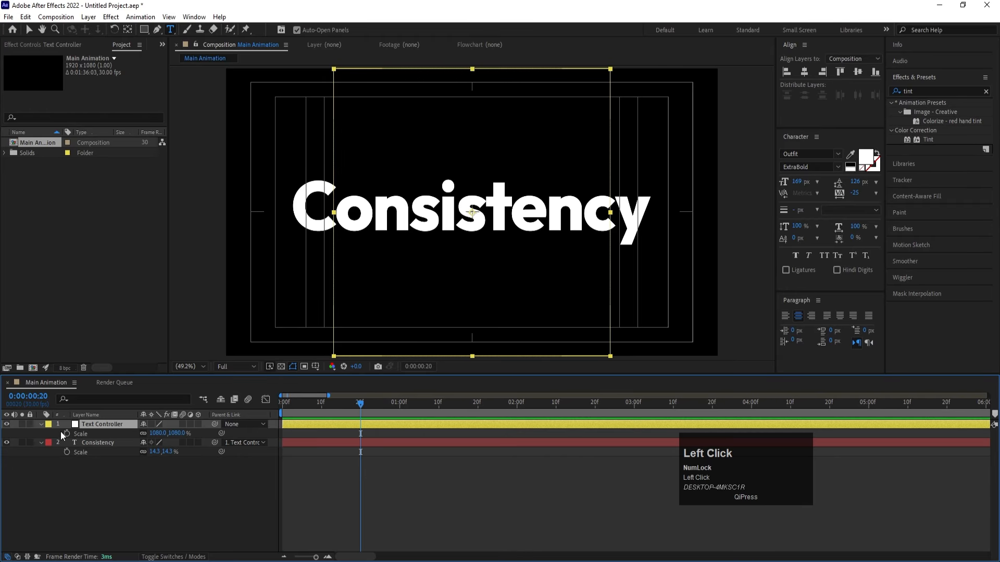
left_click(67, 433)
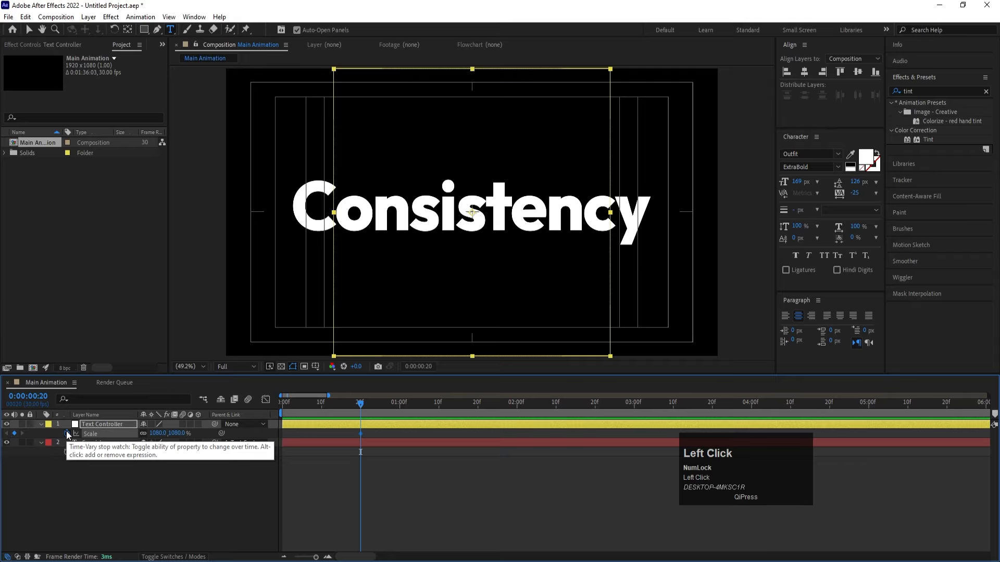
key("p")
left_click(67, 431)
key("u")
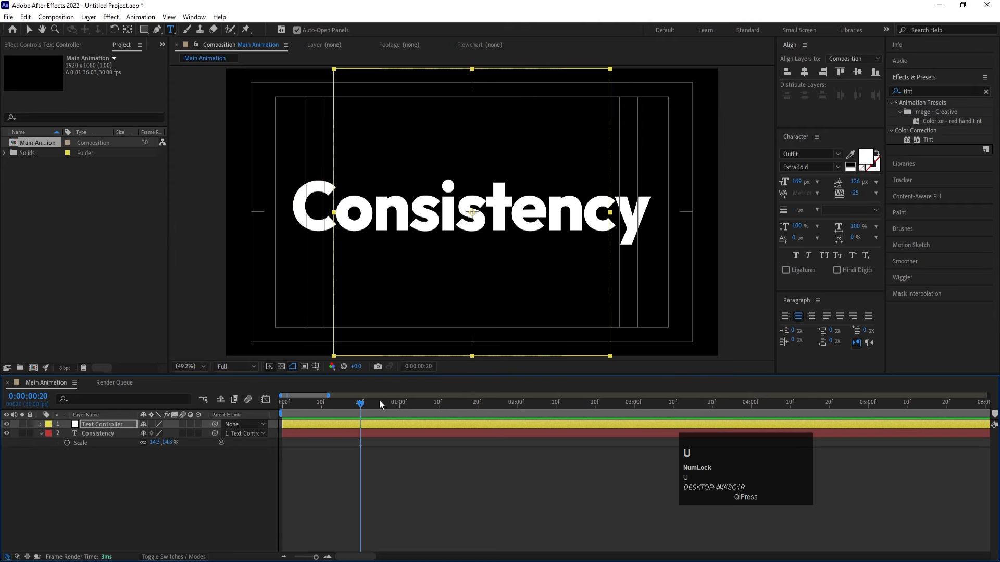
key("u")
Step: At 0:00:01:00, scale the Text Controller null to 870% and move it up and right to about 1161, 398
left_click(399, 409)
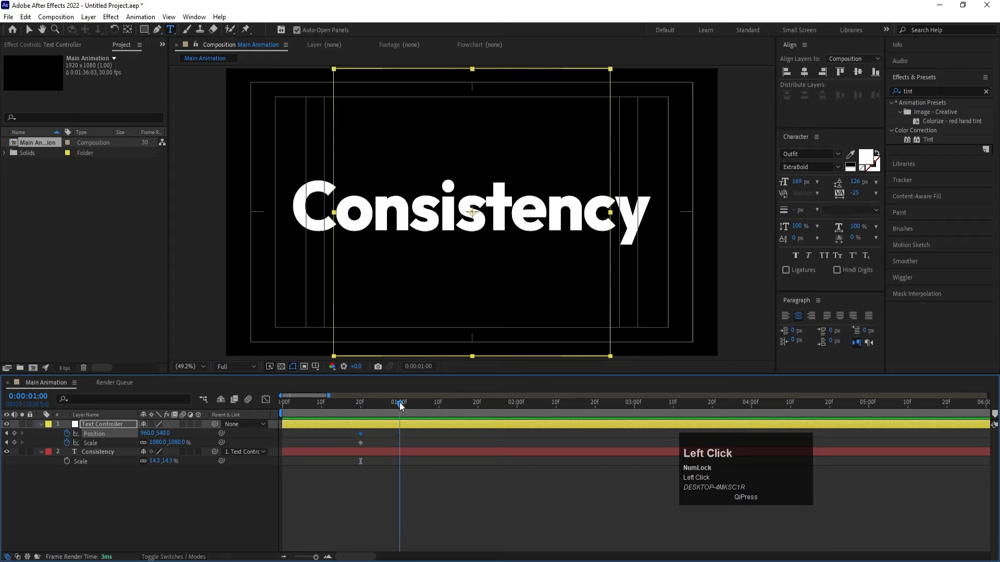
left_click_drag(156, 442, 99, 441)
key("v")
left_click(502, 255)
left_click_drag(502, 255, 554, 217)
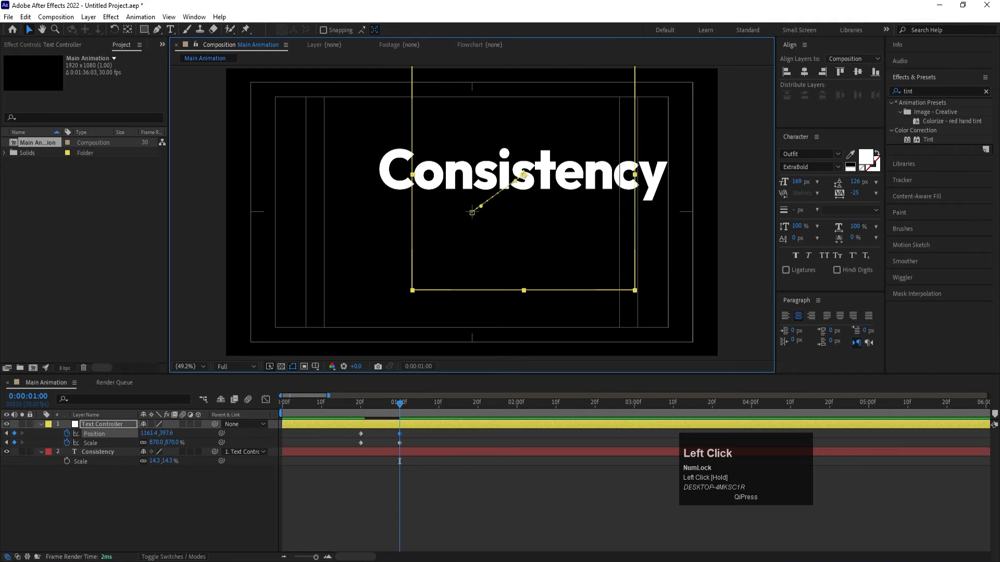
Step: Copy the word "turns" from Notepad and paste it as a new text layer in After Effects, below and left of Consistency
key("alt+Tab")
double_click(616, 182)
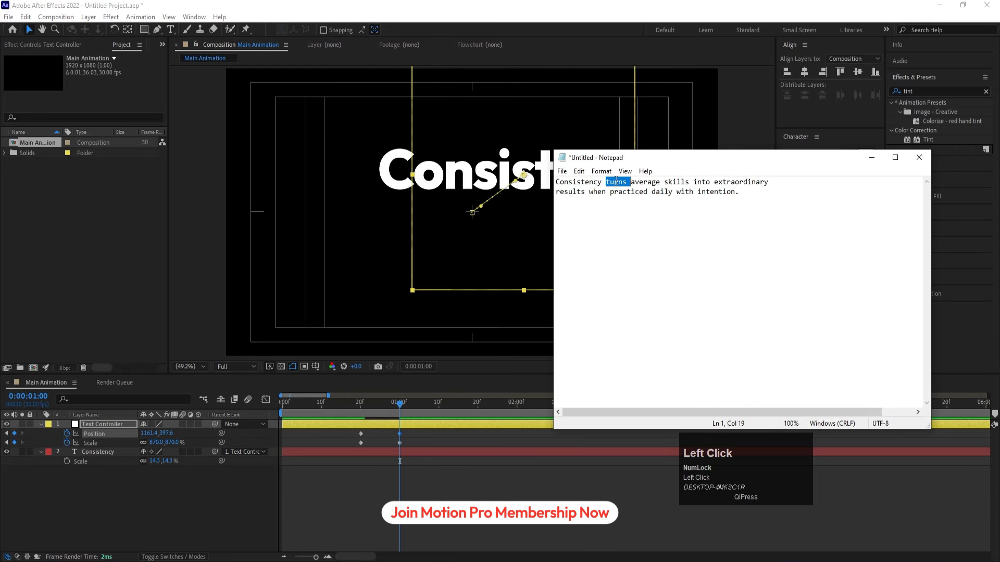
key("ctrl+c")
key("alt+Tab")
key("ctrl+t")
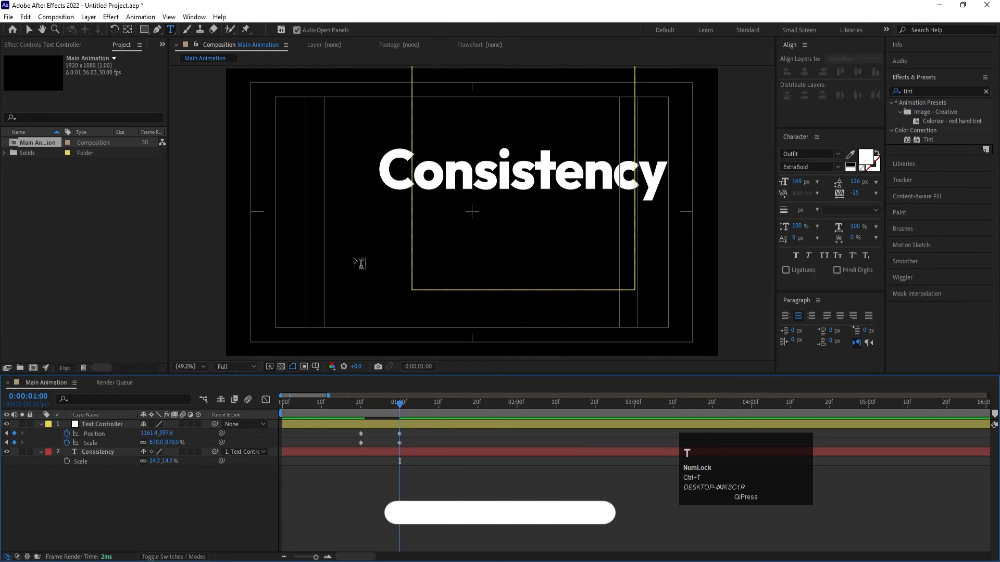
left_click(359, 263)
key("ctrl+v")
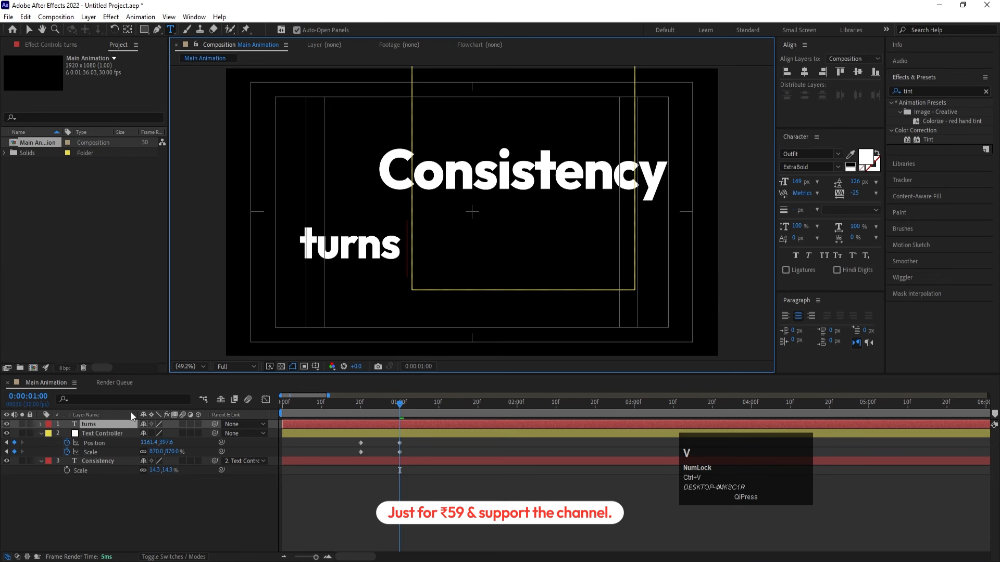
Step: Center the "turns" layer horizontally and vertically in the composition and center its anchor point
left_click(93, 416)
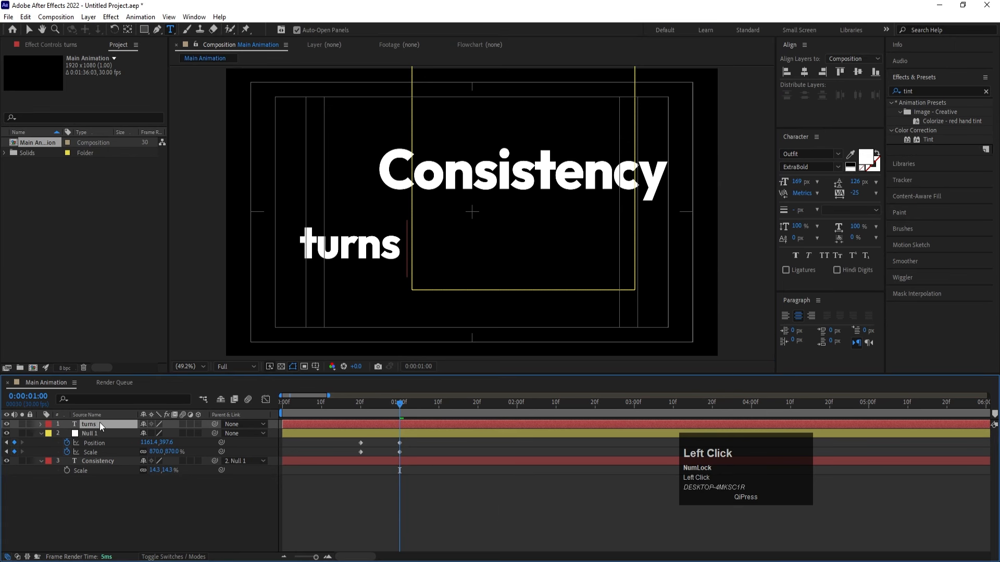
left_click(99, 423)
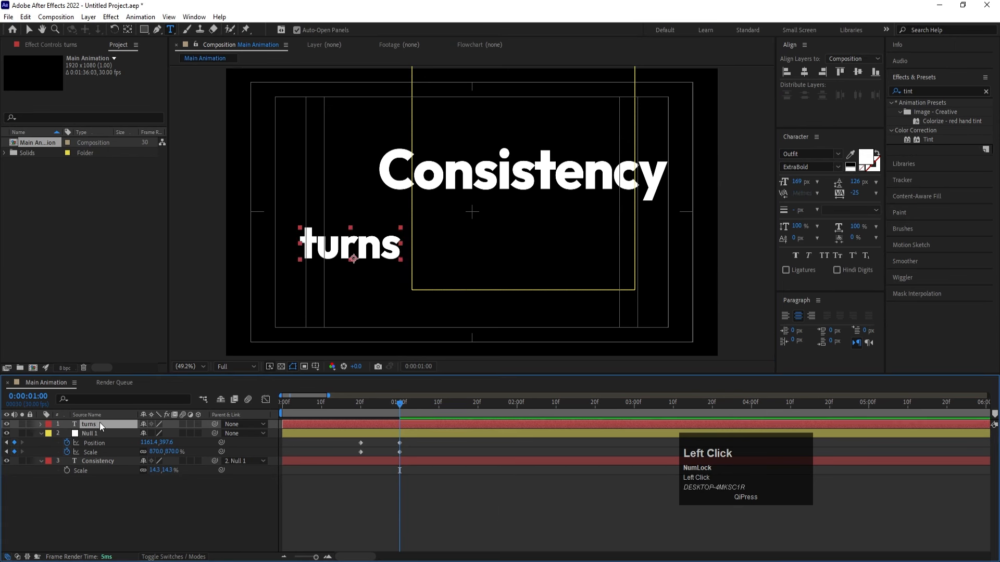
left_click(802, 73)
left_click(857, 73)
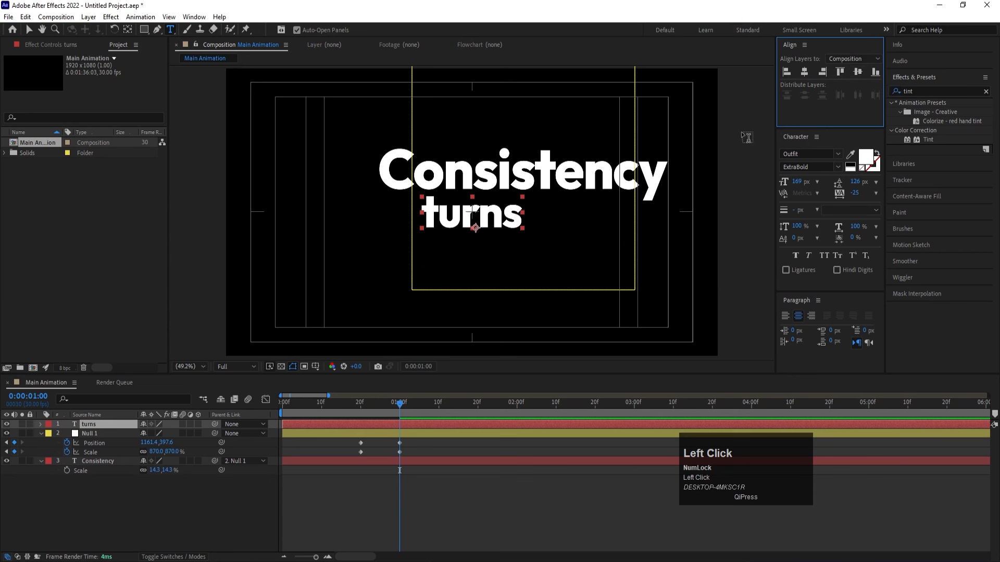
key("ctrl+alt+Home")
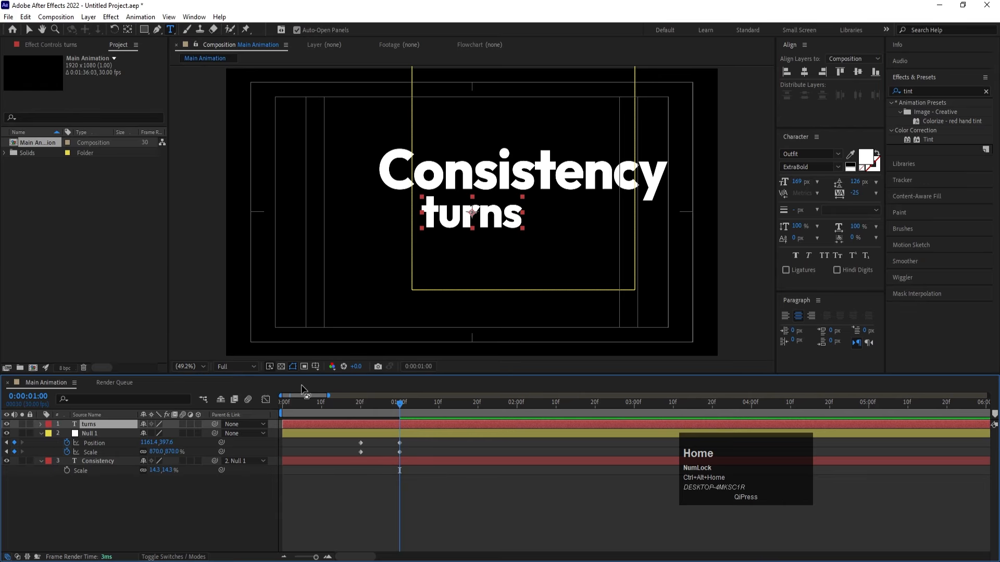
Step: Copy the word "average" from Notepad and append it after "turns" in the After Effects text layer
left_click(417, 561)
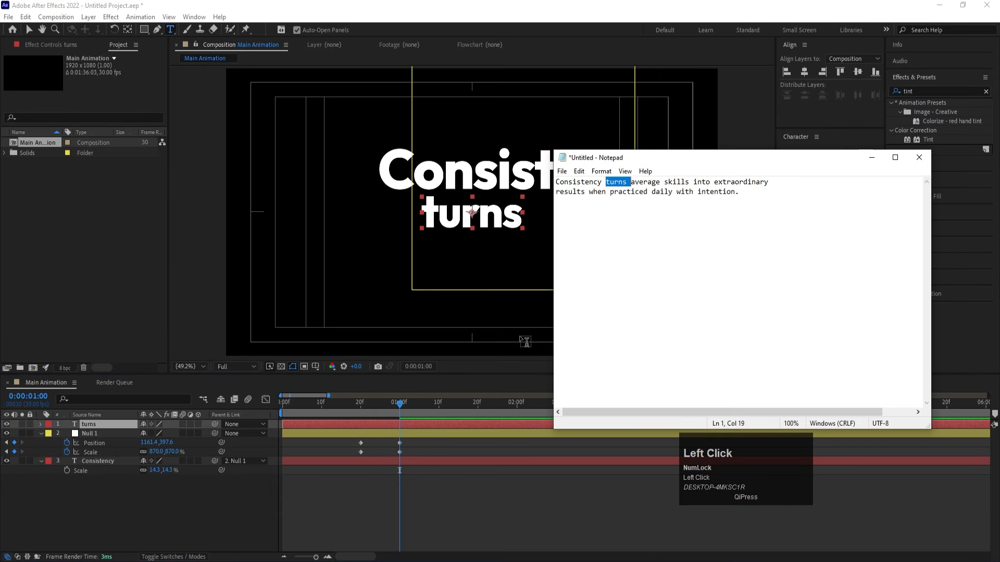
double_click(643, 182)
key("ctrl+c")
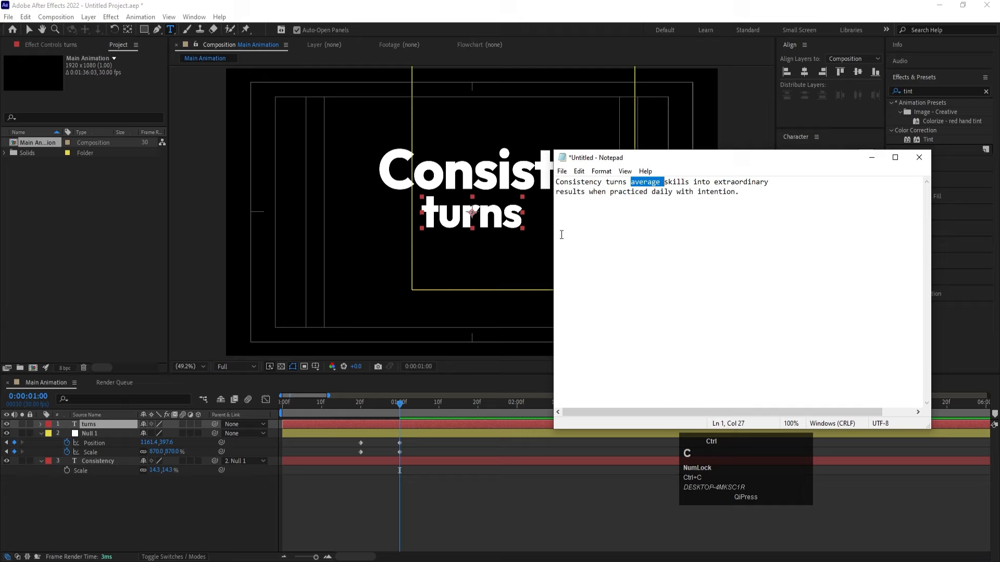
left_click(524, 221)
key("ctrl+v")
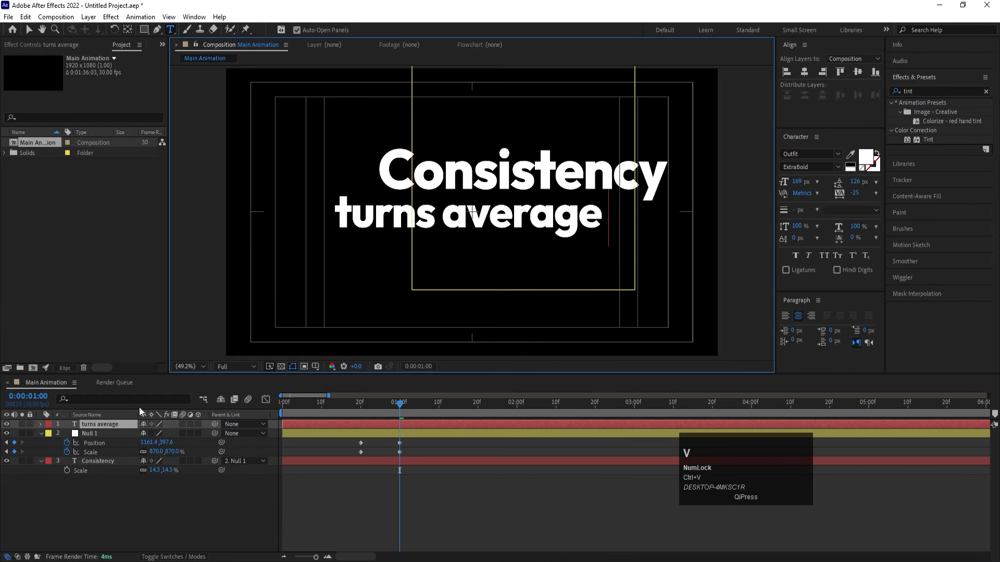
Step: Scale the "turns average" layer to 161% and center it horizontally and vertically in the composition
left_click(118, 423)
key("s")
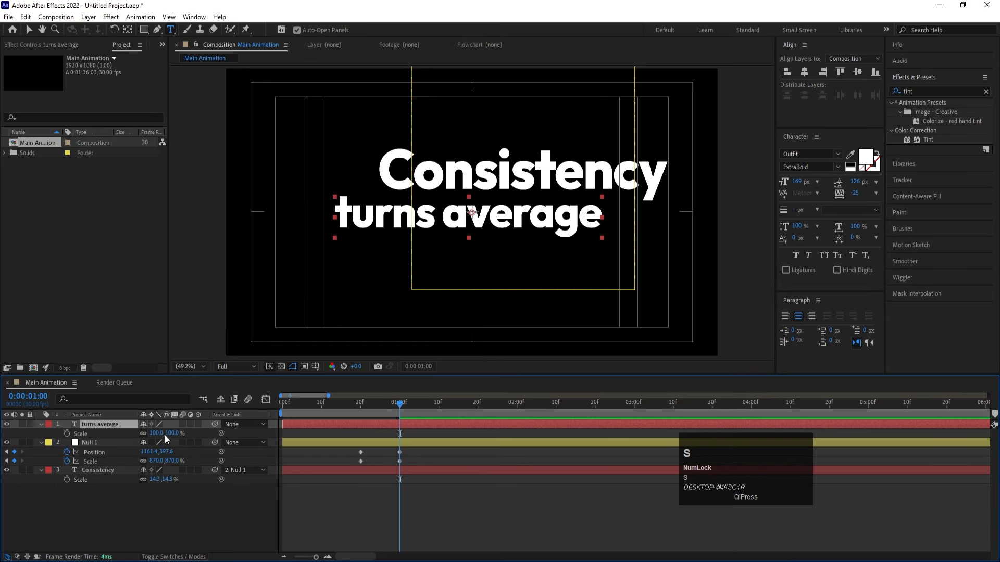
left_click_drag(164, 435, 188, 431)
key("v")
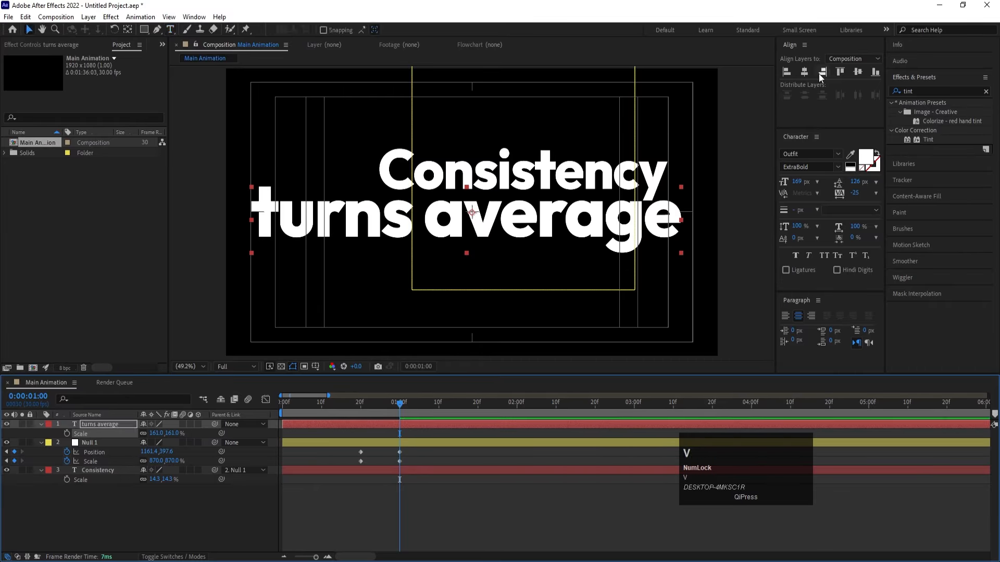
left_click(804, 72)
left_click(855, 73)
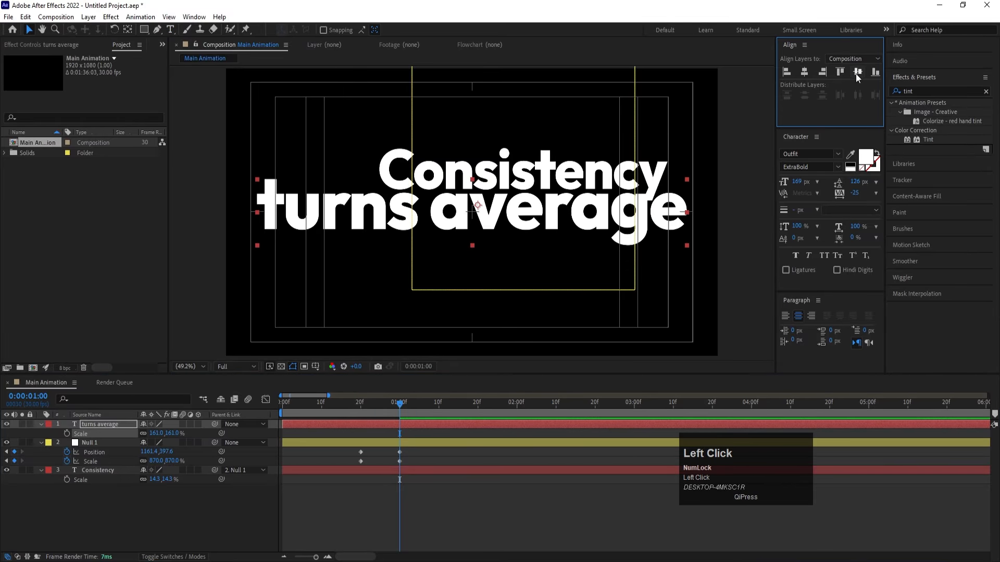
Step: Move the null farther right at 0:00:01:00, to a position of about 1420, 383
left_click(113, 451)
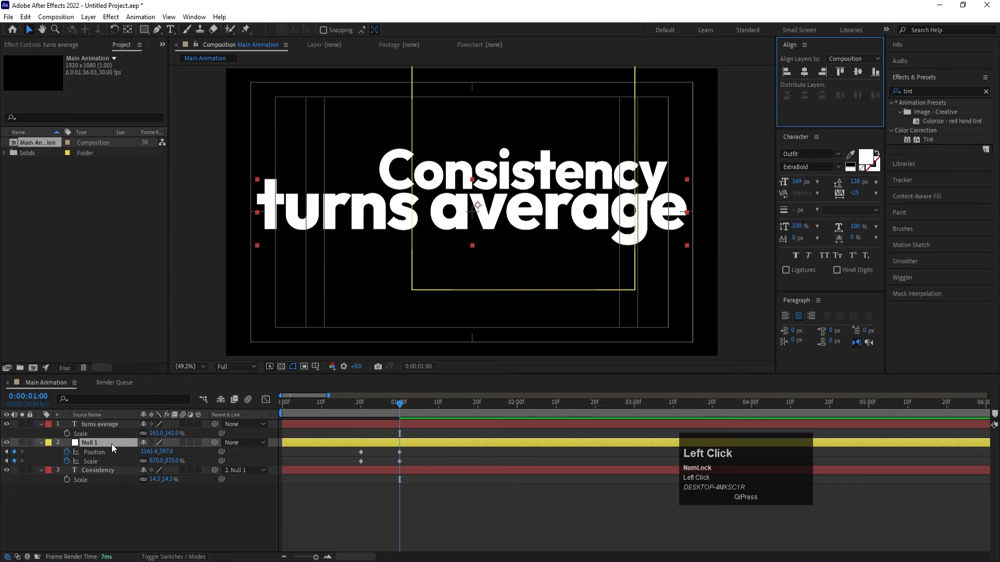
key("v")
left_click_drag(587, 190, 647, 186)
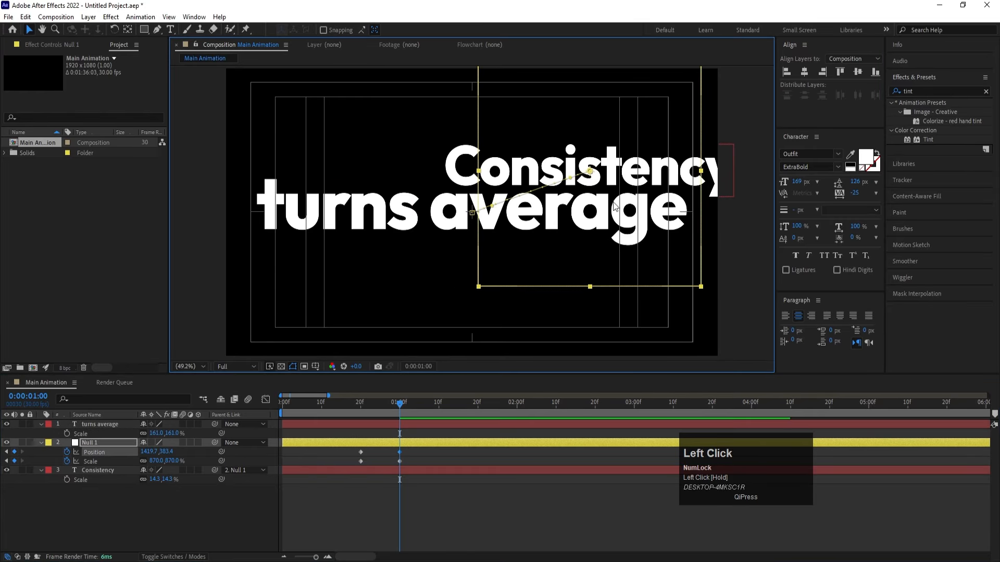
left_click(415, 435)
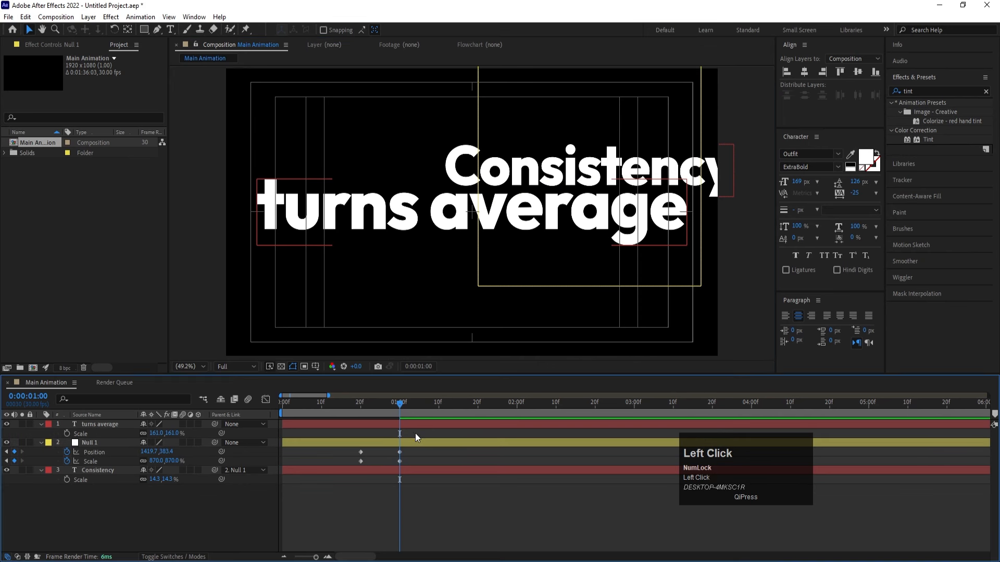
Step: Place the "turns average" layer below the null, parent it to the null, and preview the motion from about 0:00:00:20
left_click(108, 423)
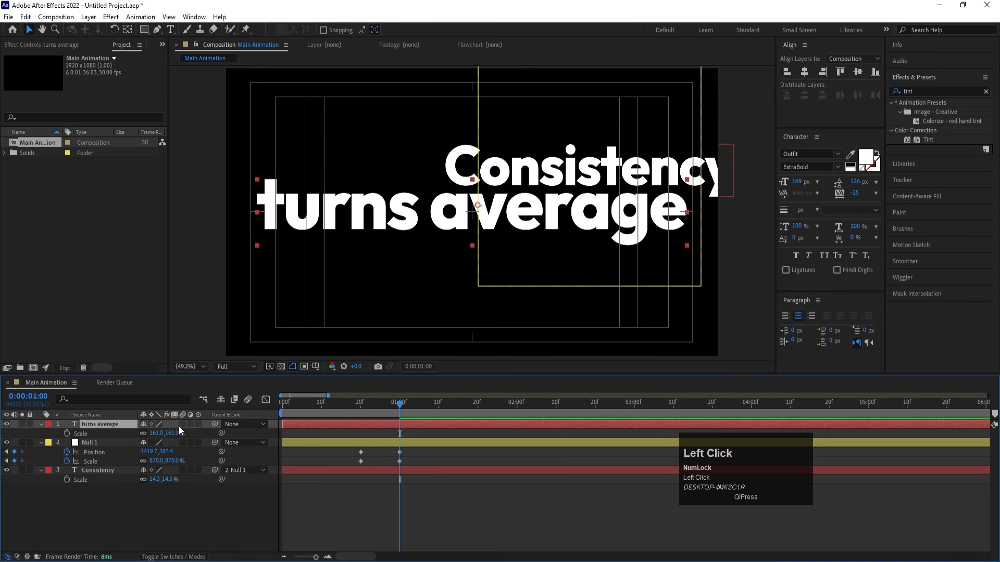
left_click_drag(108, 429, 113, 458)
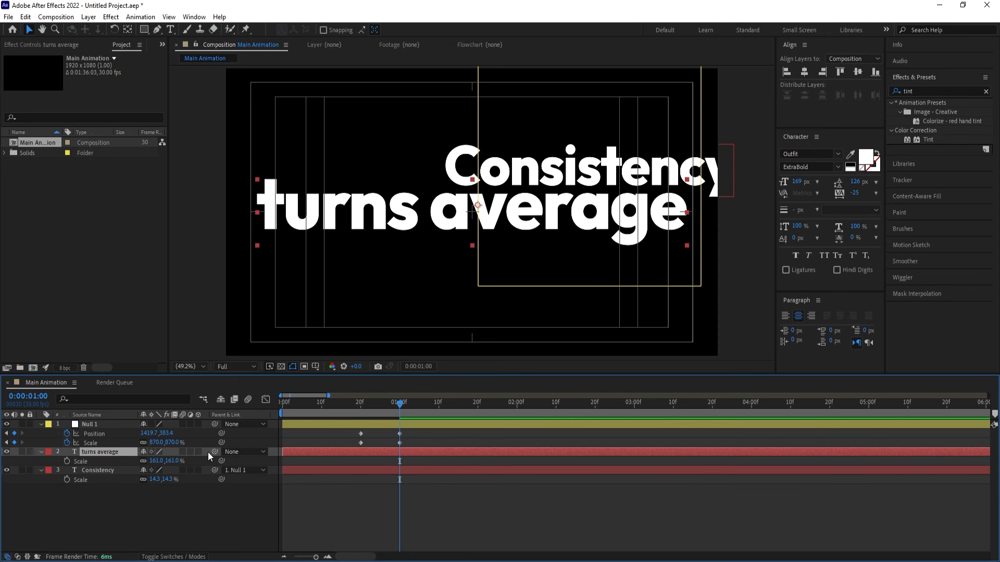
left_click_drag(215, 451, 108, 428)
left_click(179, 426)
left_click(359, 409)
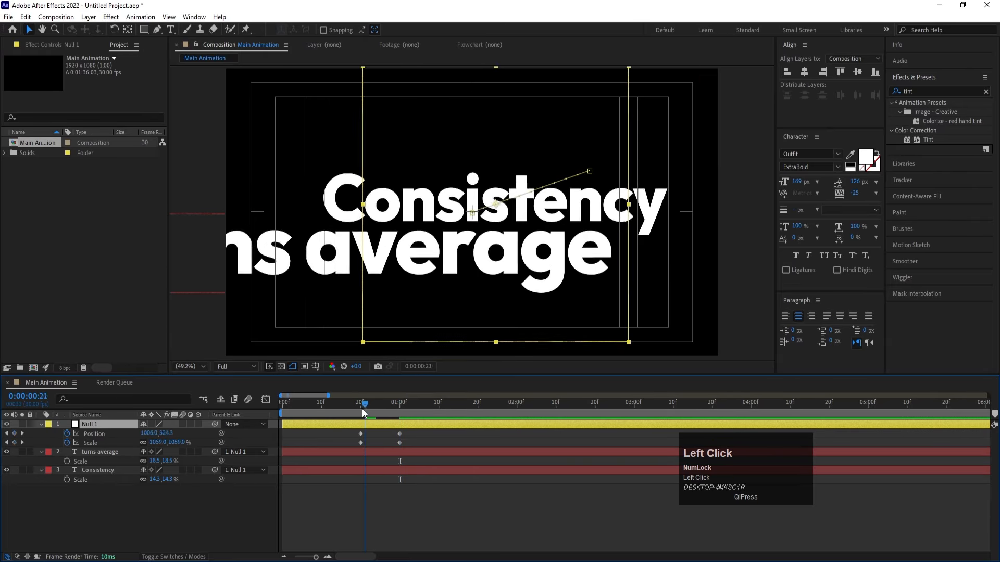
key("space")
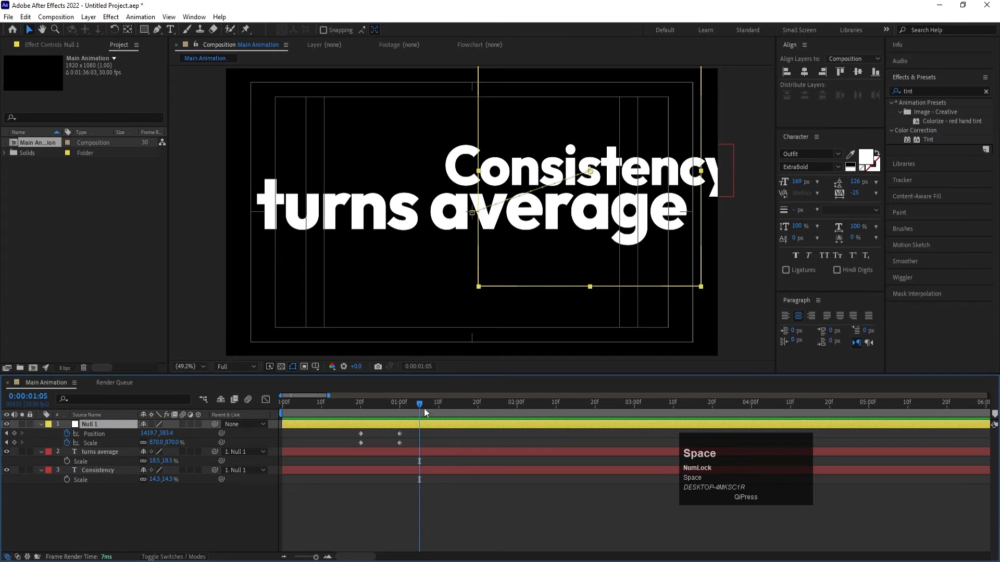
Step: Add holding Position and Scale keyframes to the null at 0:00:01:20, and move it to about 492, 263 at 0:00:02:00
left_click_drag(424, 408, 478, 412)
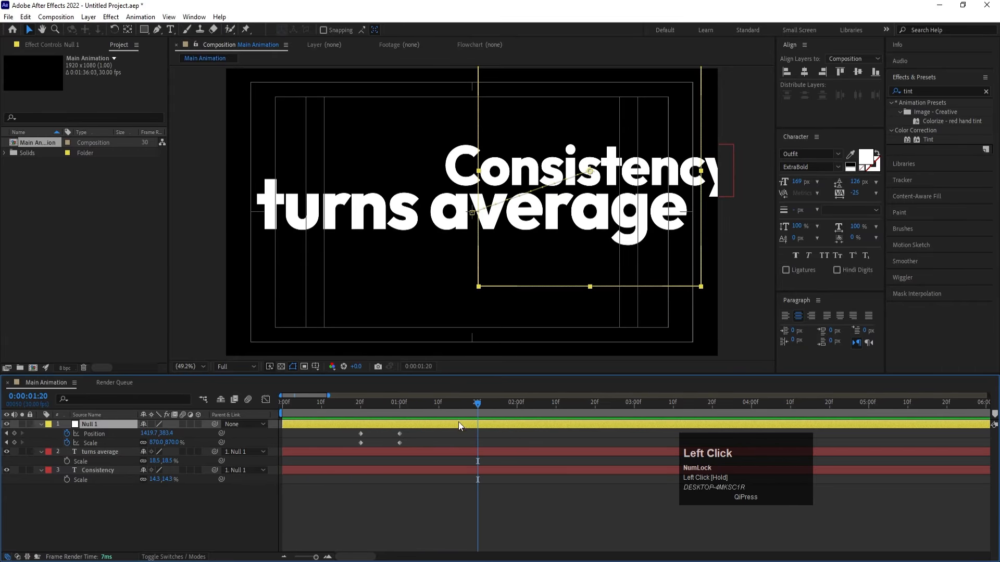
left_click(14, 433)
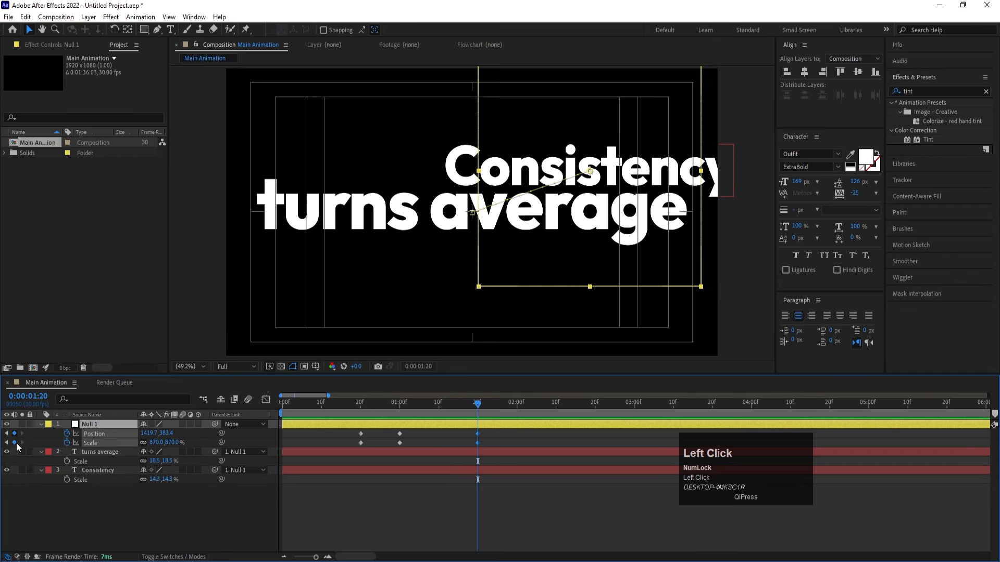
left_click(516, 402)
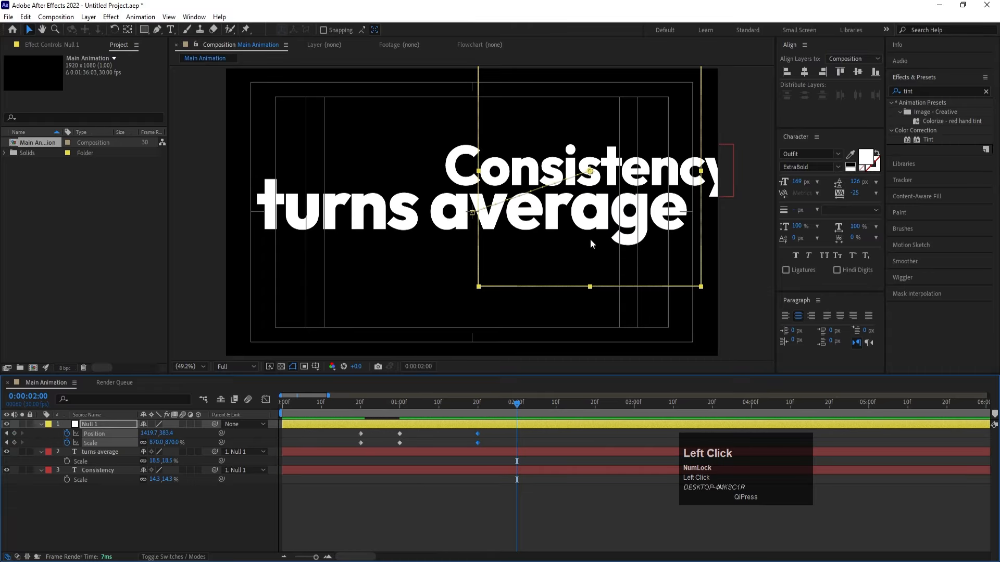
left_click_drag(590, 240, 354, 211)
Step: Switch to Notepad and copy the word "skills" from the sentence
key("alt+Tab")
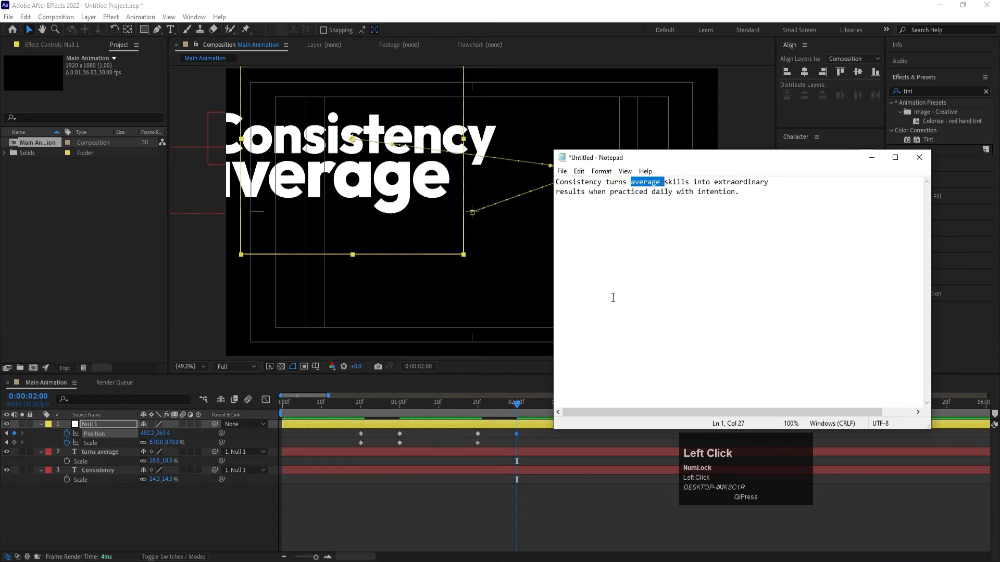
double_click(688, 183)
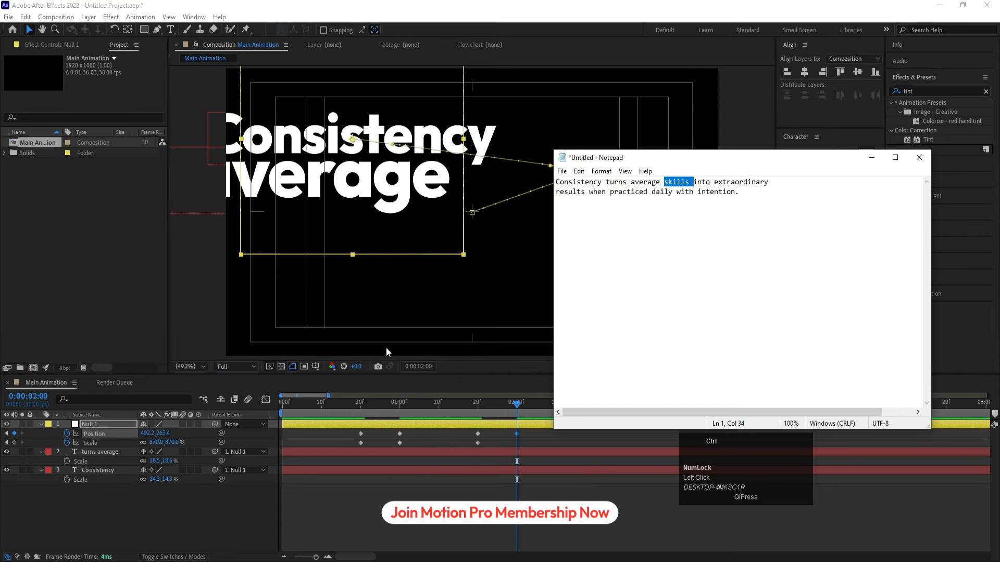
key("ctrl+c")
Step: Return to After Effects and move the null to about 226, 434 at 0:00:02:00 to clear space for the next word
left_click(452, 436)
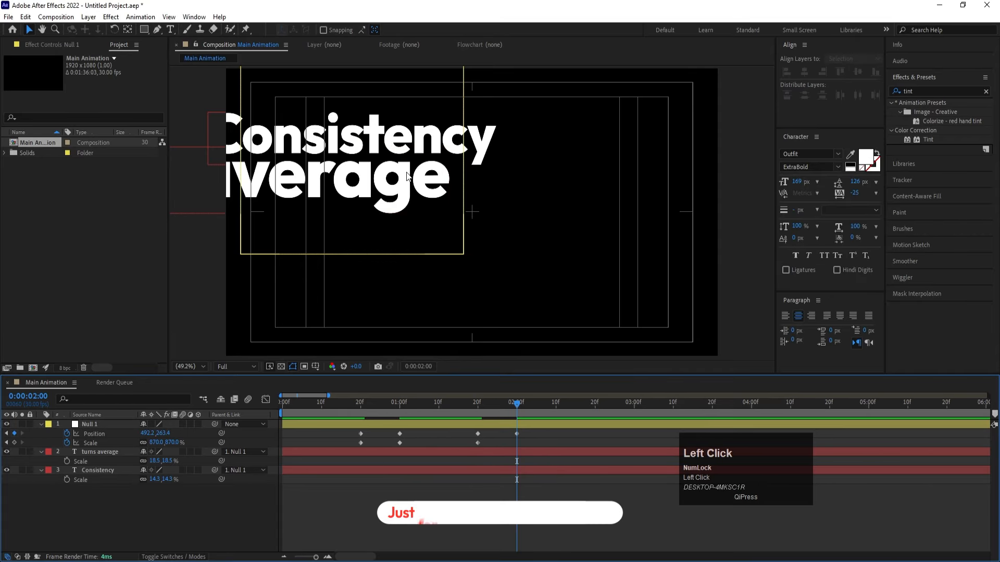
left_click(495, 429)
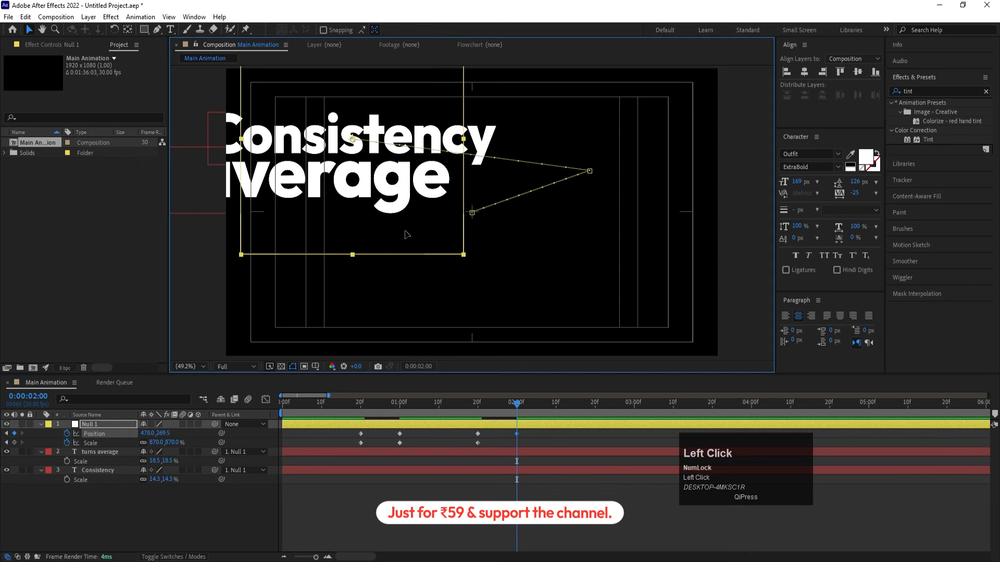
left_click_drag(411, 225, 346, 264)
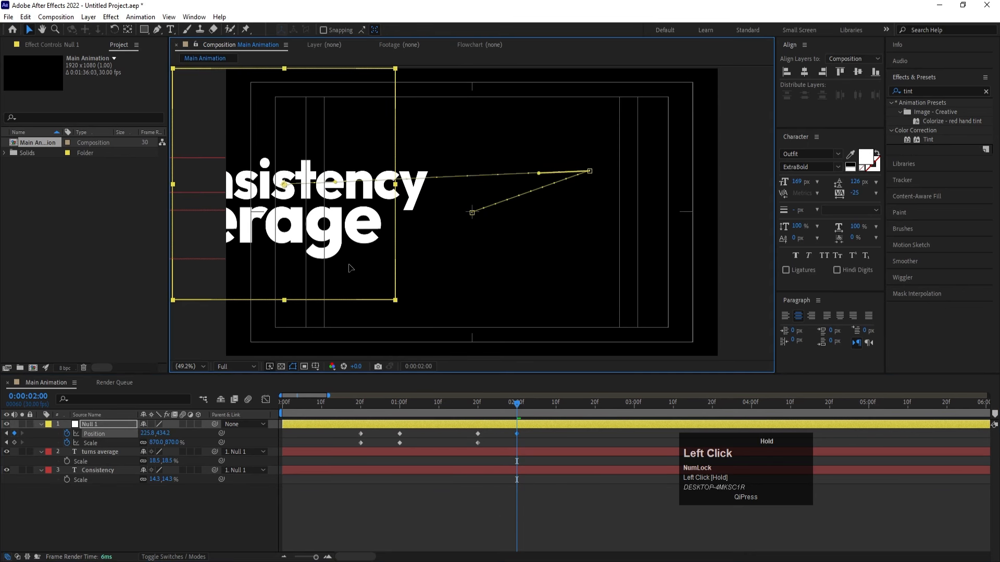
Step: Create a new text layer from the copied word "skills"
left_click(451, 492)
key("ctrl+t")
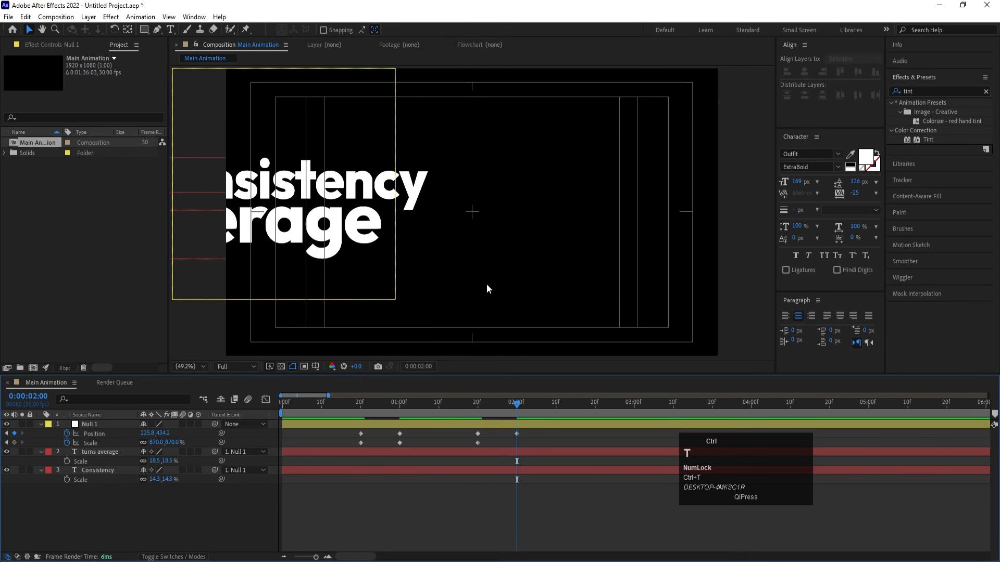
key("ctrl+v")
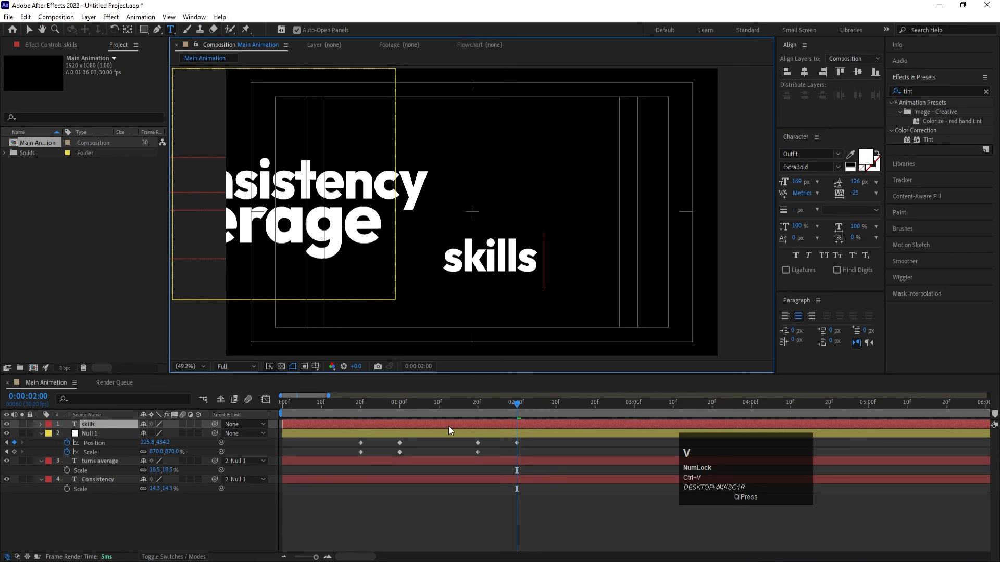
left_click(444, 424)
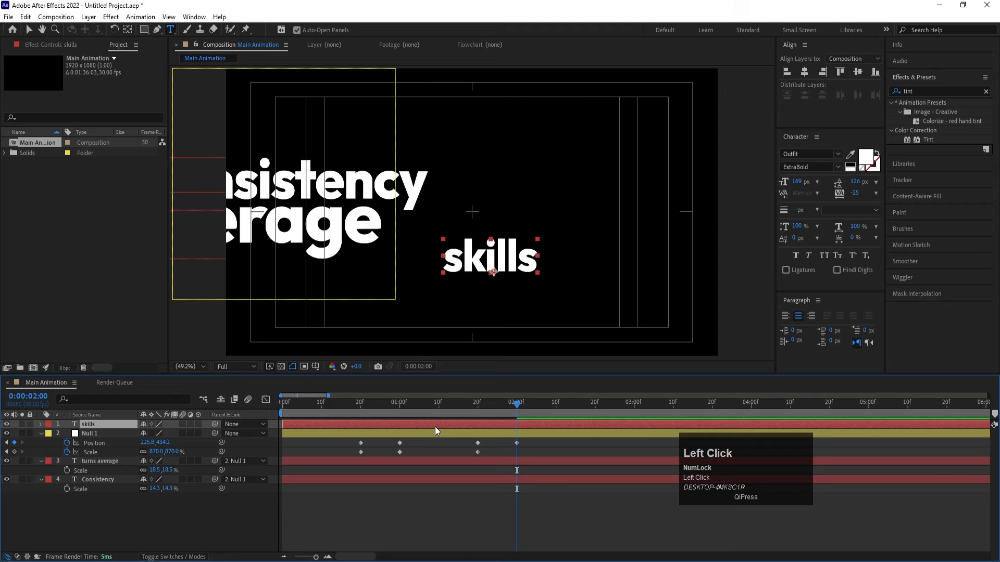
Step: Center the anchor point of the "skills" layer and align the layer horizontally and vertically to the composition's center
key("ctrl+alt+Home")
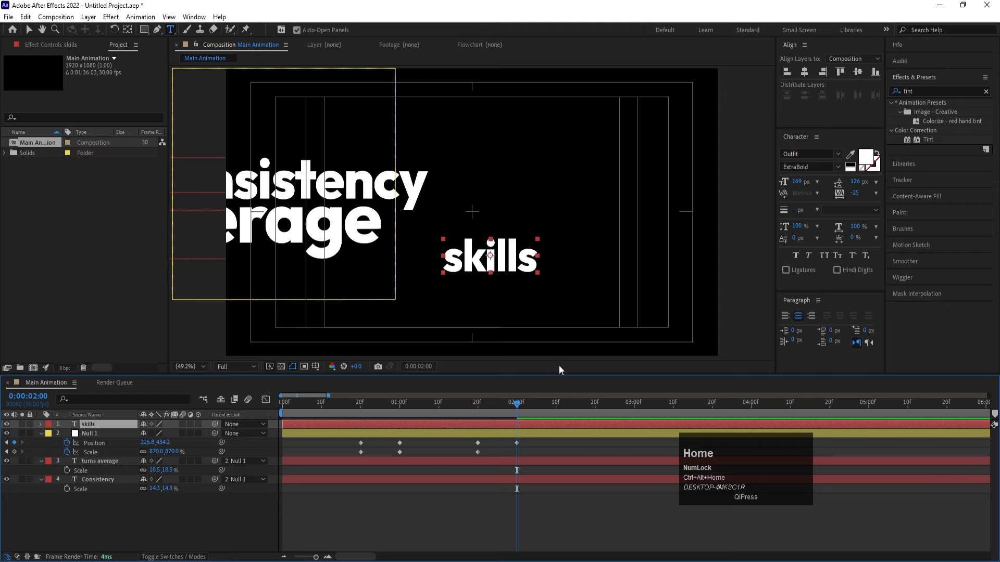
left_click(804, 72)
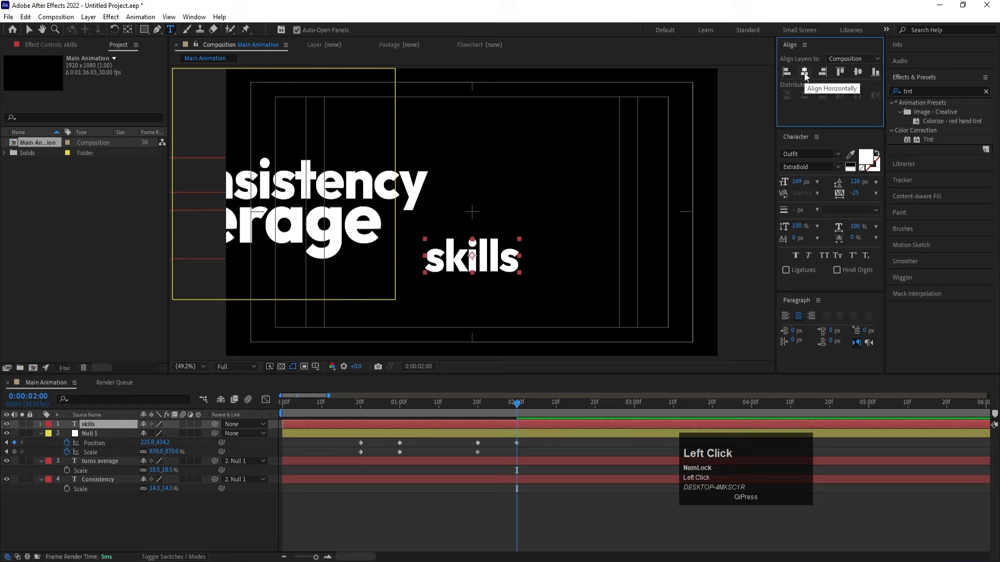
left_click(858, 72)
Step: Scale the "skills" layer to 243% and move it right, beside the words "Consistency" and "average"
key("s")
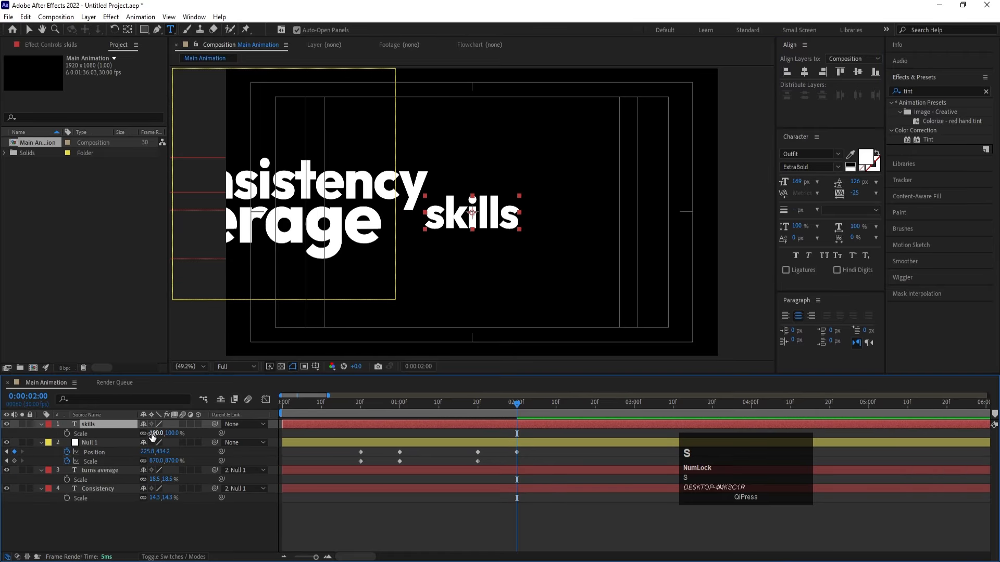
left_click_drag(158, 434, 214, 421)
key("v")
left_click_drag(459, 221, 526, 221)
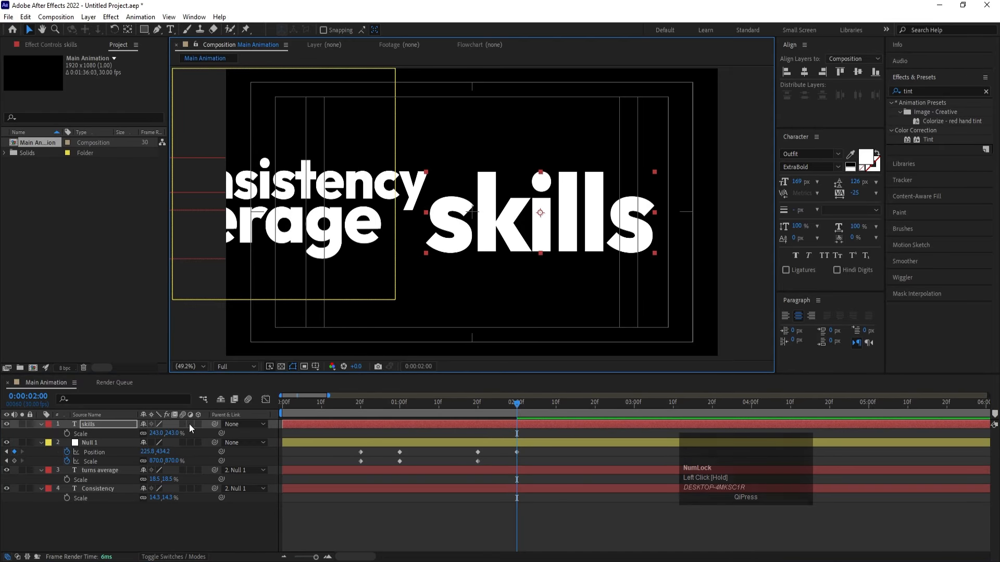
Step: Nudge the null down to about 226, 438, and parent the "skills" layer to it, placed directly below it in the layer stack
left_click(99, 441)
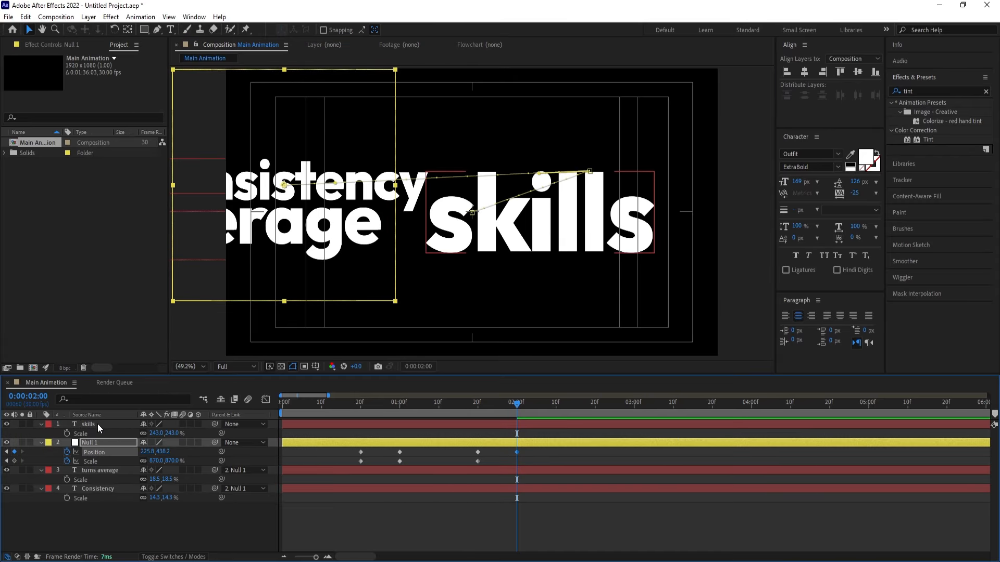
left_click(97, 424)
left_click_drag(95, 424, 97, 468)
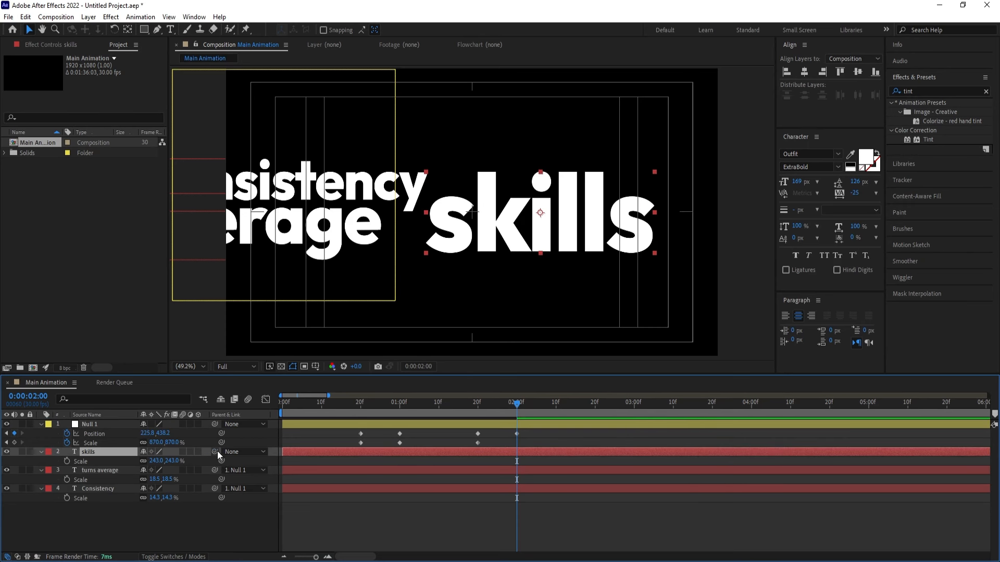
left_click_drag(218, 452, 110, 425)
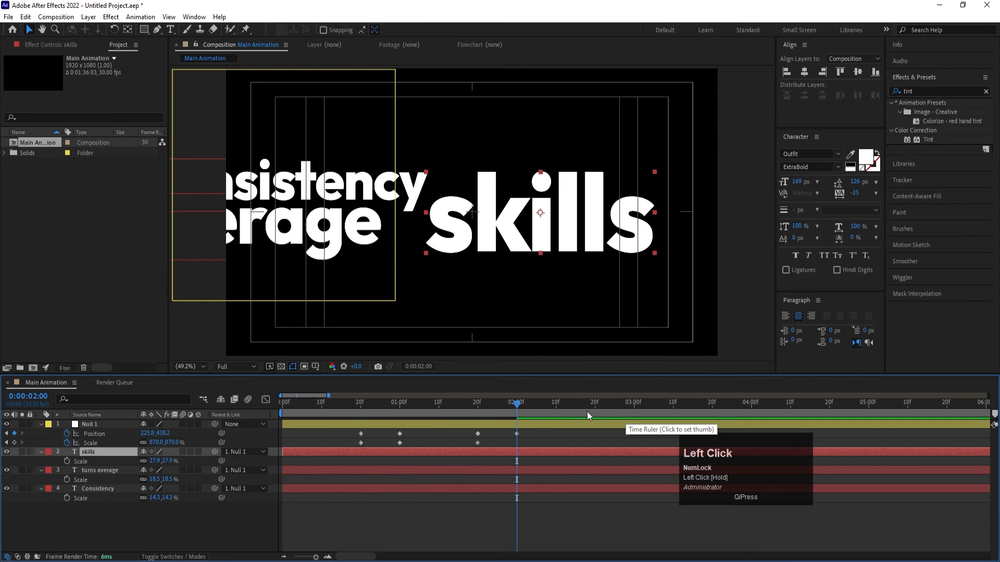
Step: Preview the null's motion from 0:00:01:20 and again from about 0:00:00:17
left_click(479, 408)
key("space")
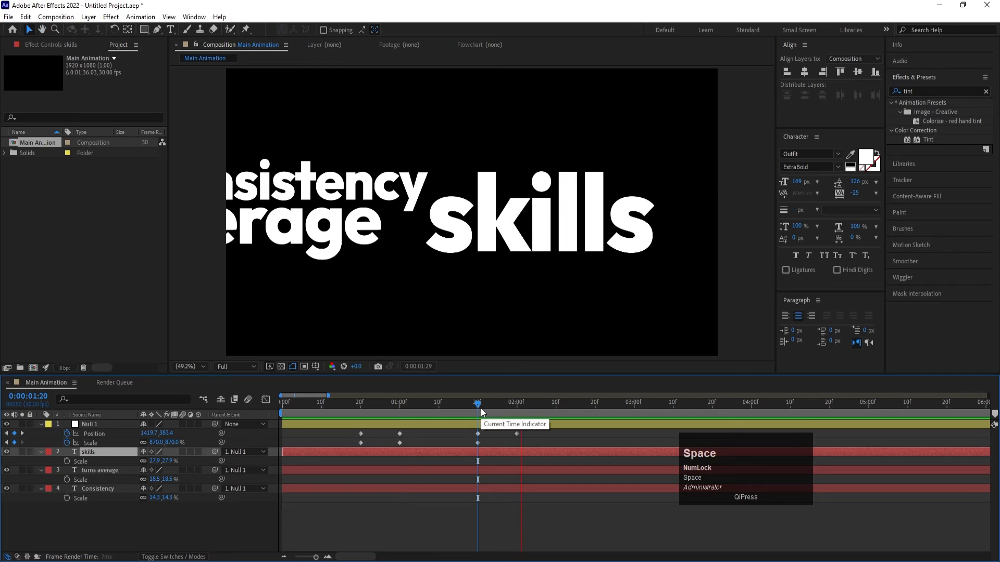
key("space")
left_click_drag(507, 405, 350, 405)
key("space")
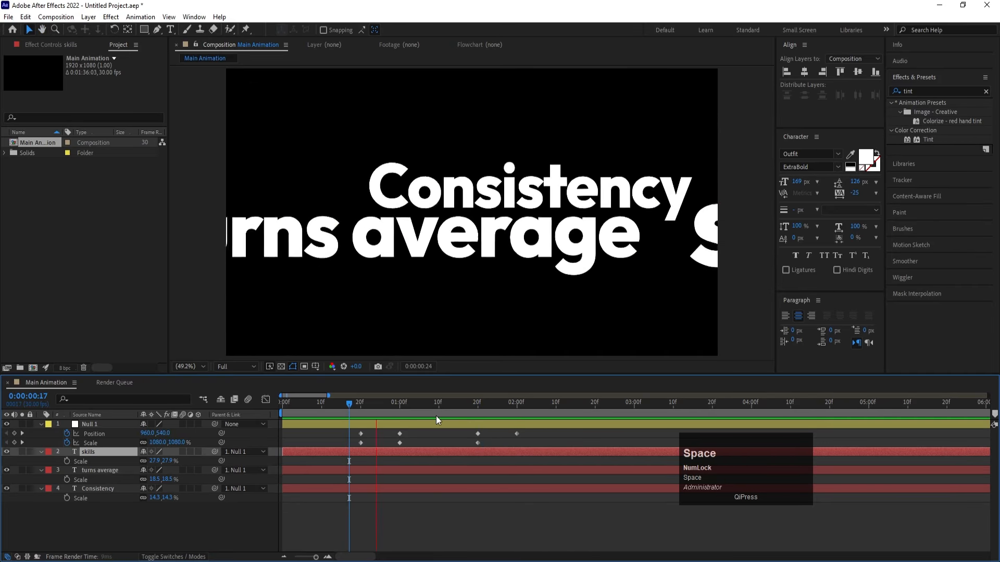
key("space")
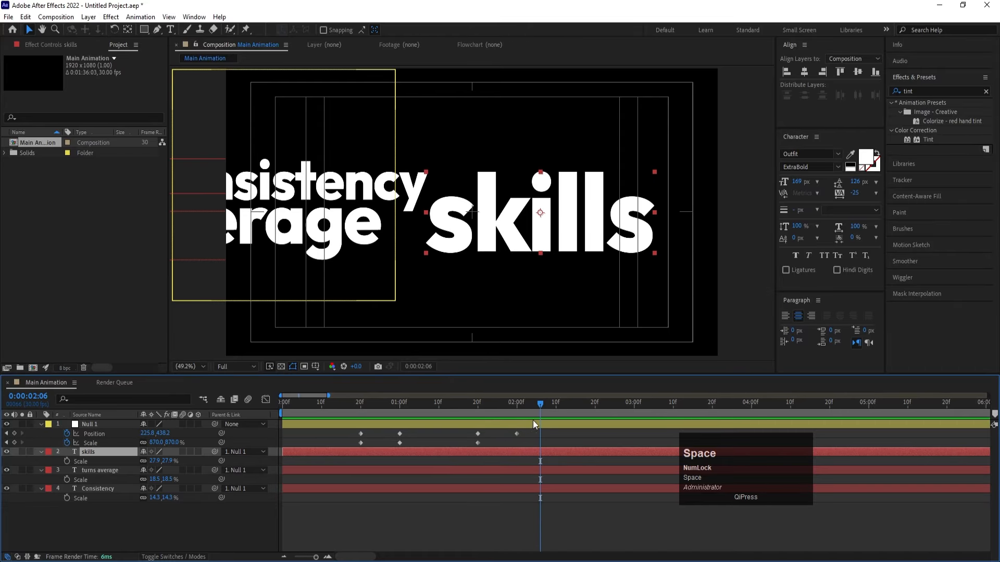
Step: Add a holding Position keyframe to the null at 0:00:02:20, and move it straight up to about 226, 188 at 0:00:03:00
left_click_drag(537, 411, 593, 417)
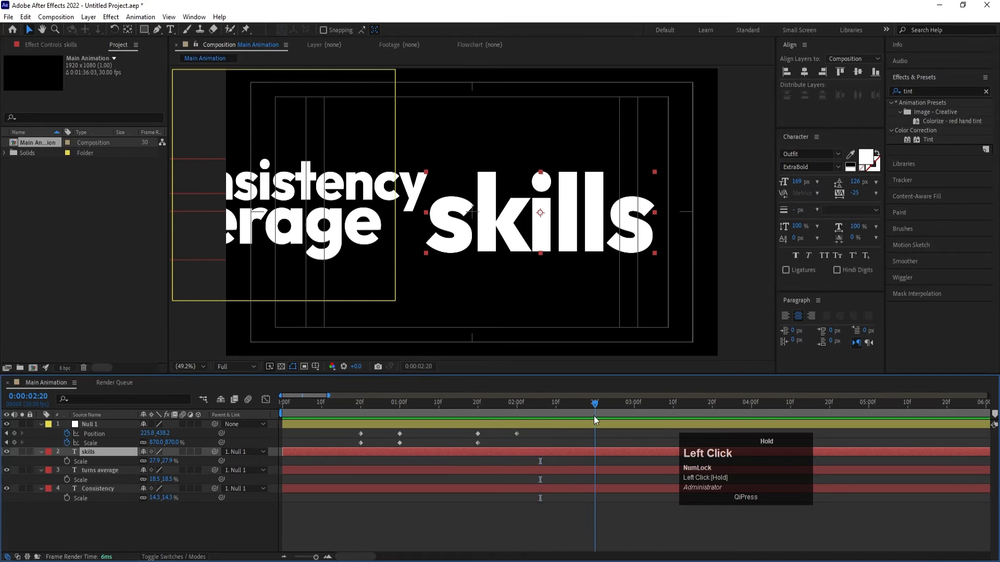
left_click(575, 423)
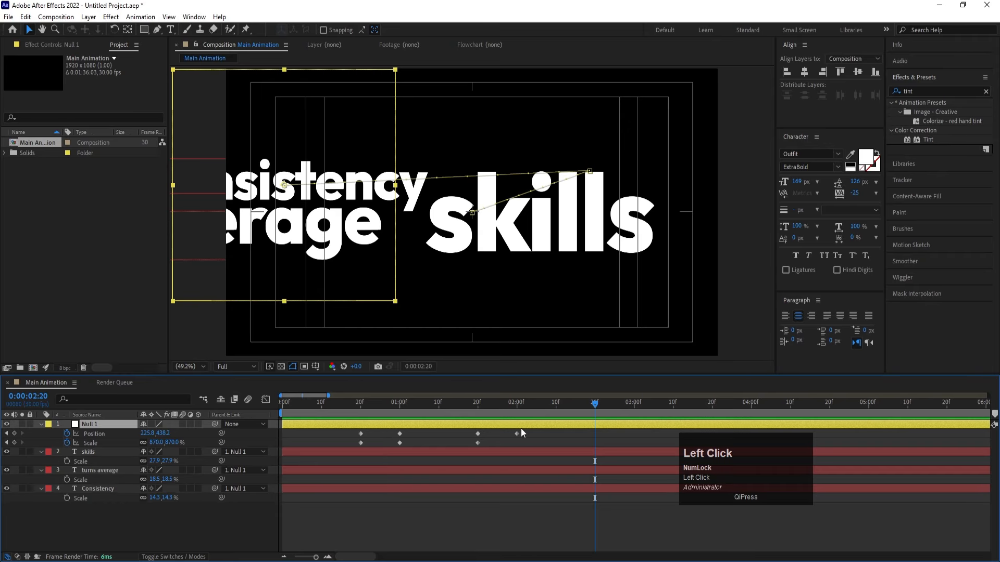
left_click(14, 433)
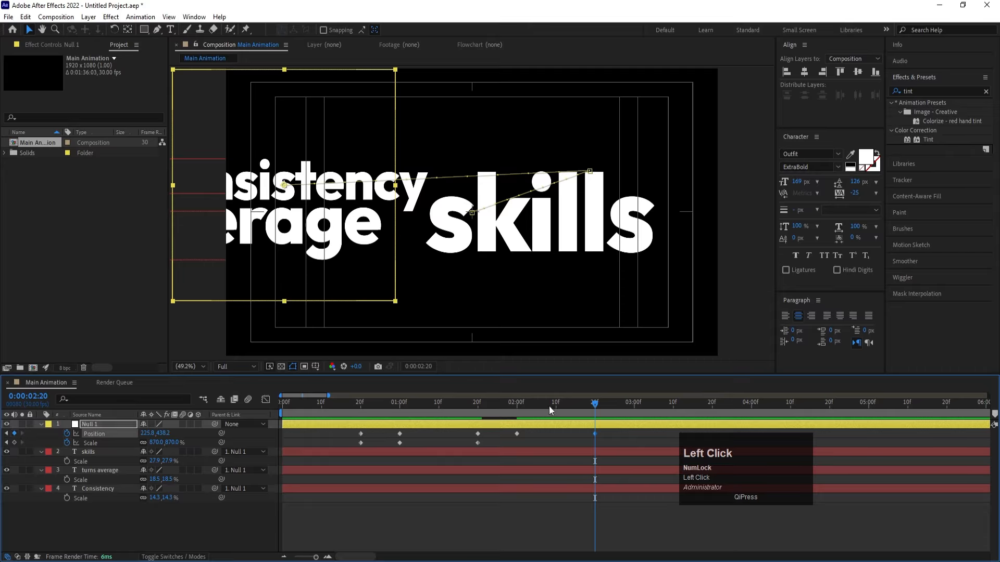
left_click(634, 406)
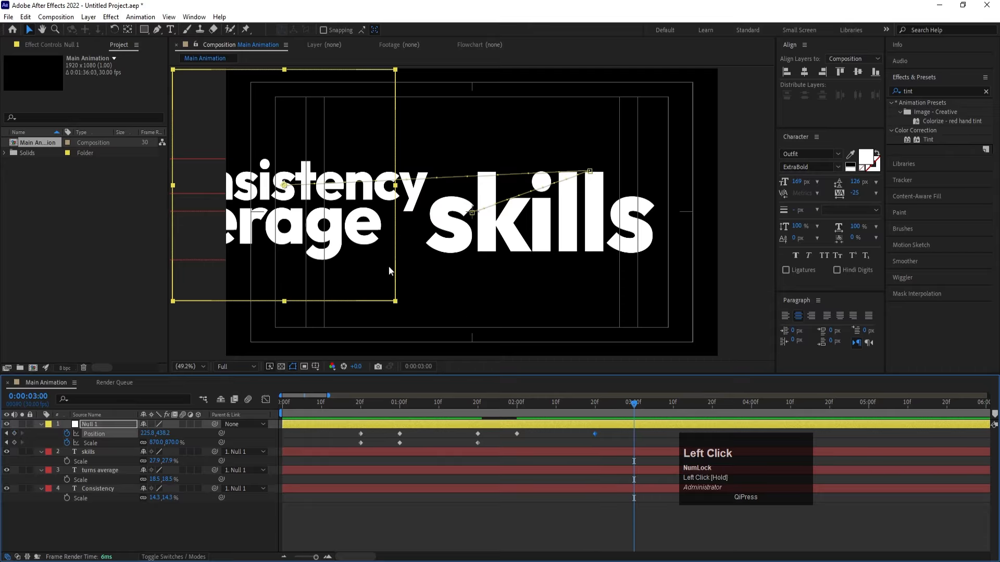
left_click_drag(366, 253, 366, 187)
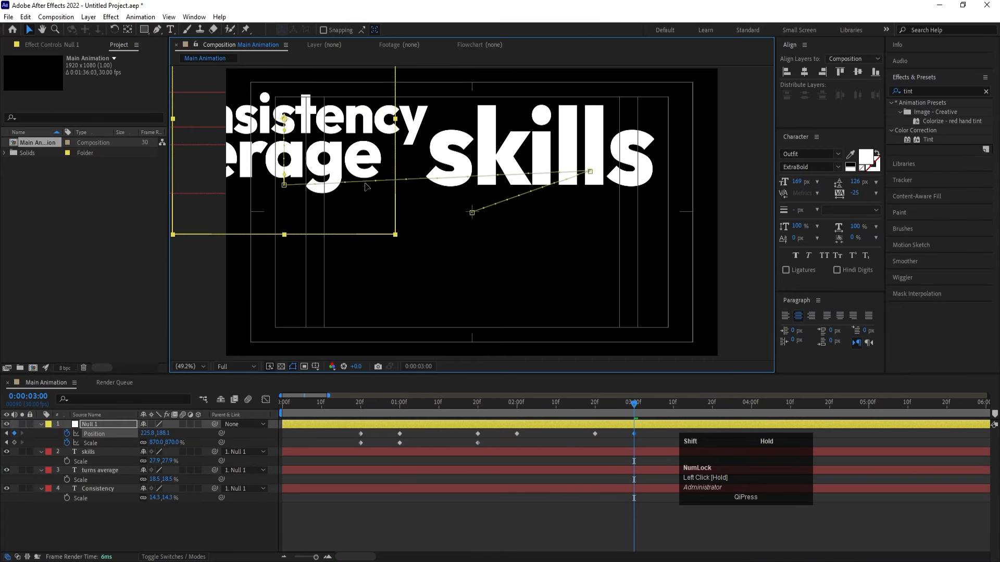
Step: Copy the word "into" from Notepad and paste it as a new text layer in the After Effects composition
left_click(596, 560)
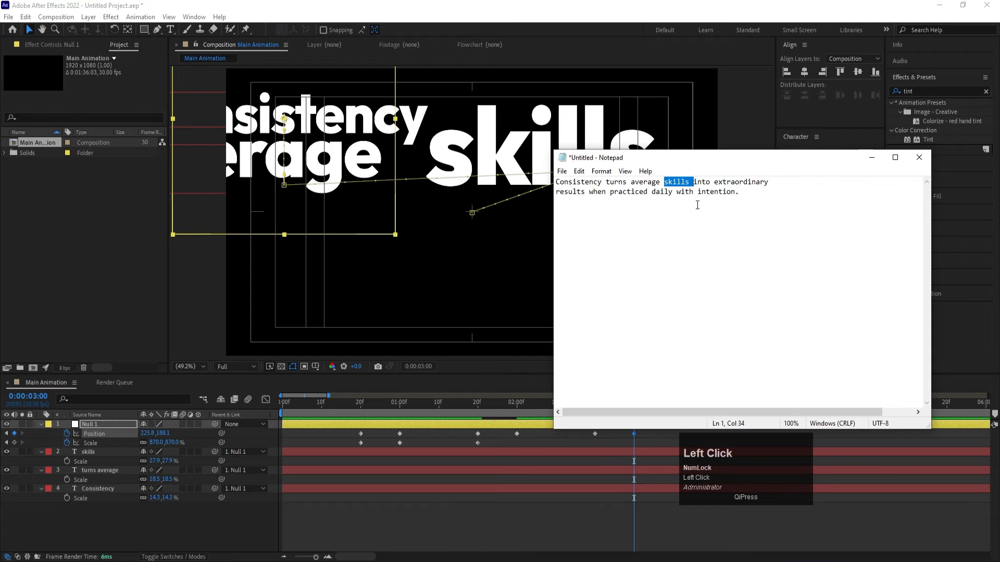
double_click(696, 183)
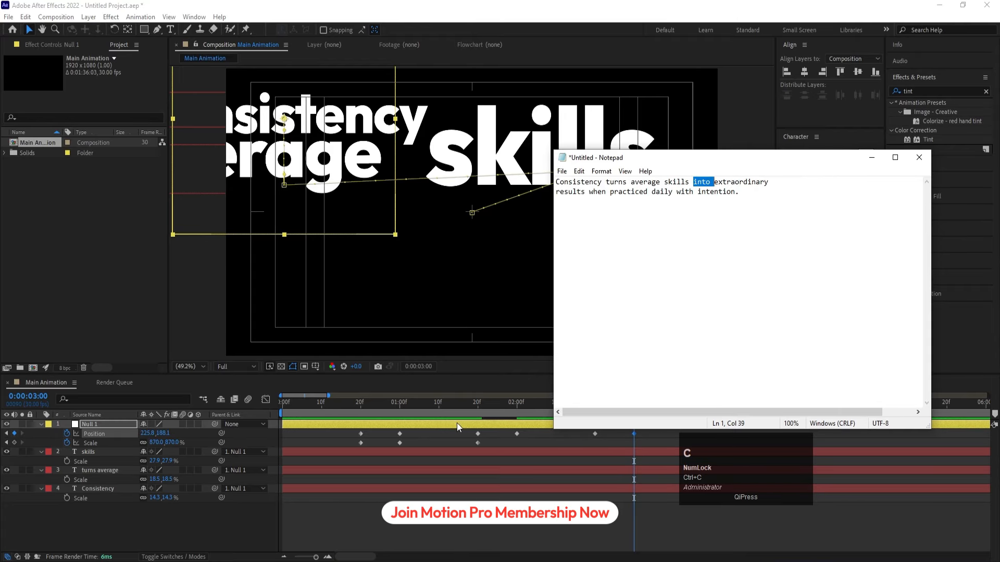
left_click(438, 438)
key("ctrl+t")
left_click(411, 288)
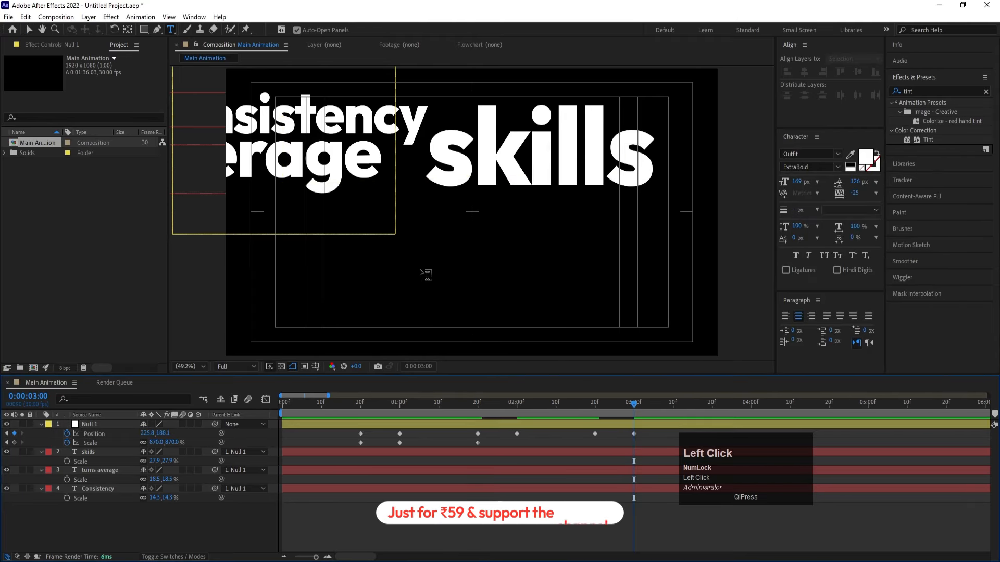
key("ctrl+v")
Step: Center the "into" layer and its anchor point in the composition, and scale the layer to 289%
left_click(805, 72)
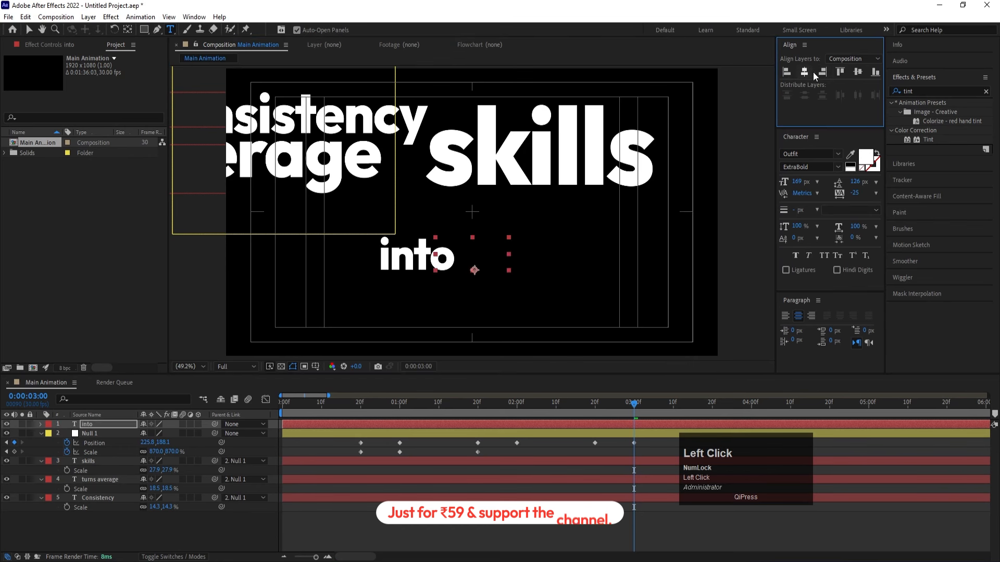
left_click(858, 72)
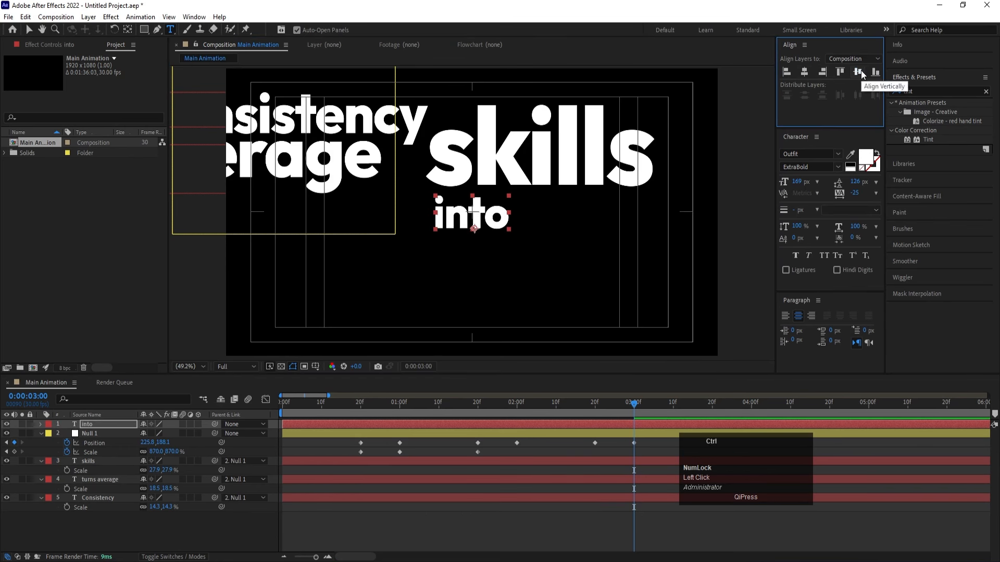
key("ctrl+alt+Home")
key("s")
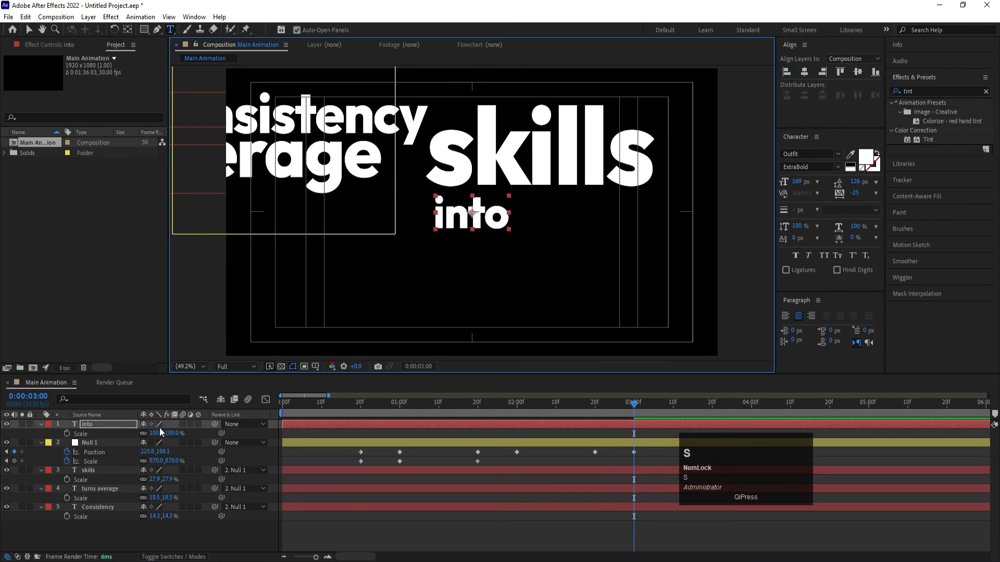
left_click_drag(156, 433, 231, 410)
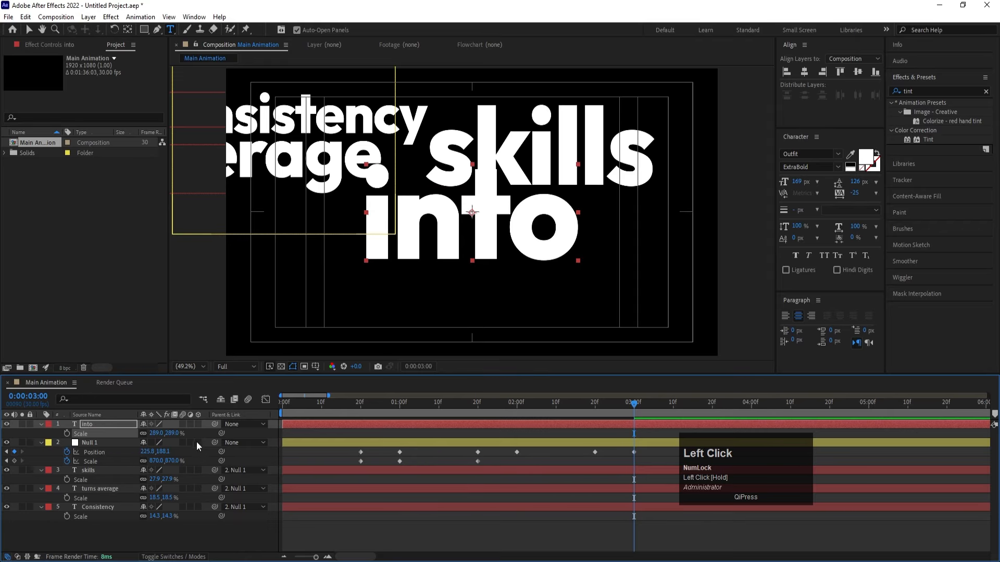
Step: Raise the null to about 226, 100 at 0:00:03:00, and parent the "into" layer to it, placed directly below it in the stack
left_click(119, 453)
left_click_drag(163, 452, 133, 438)
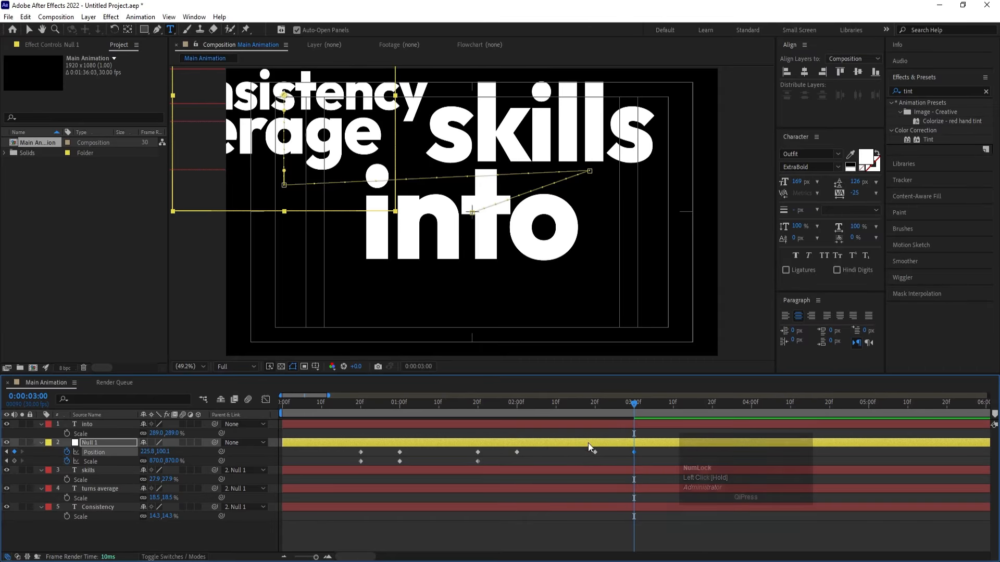
left_click_drag(86, 424, 96, 444)
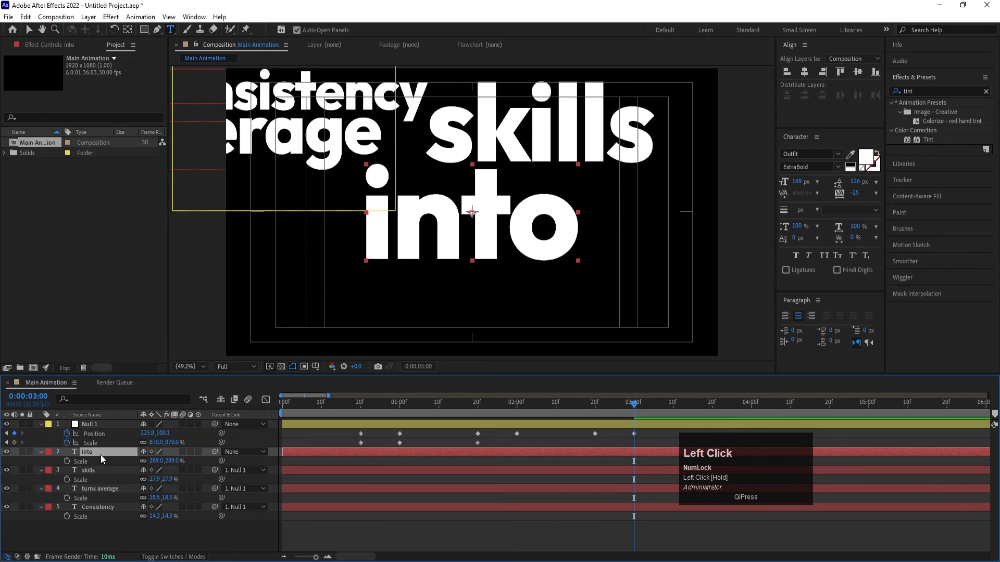
left_click_drag(214, 453, 91, 425)
Step: Move the current time to 0:00:03:20 and copy the word "extraordinary" from Notepad
left_click_drag(608, 417, 714, 422)
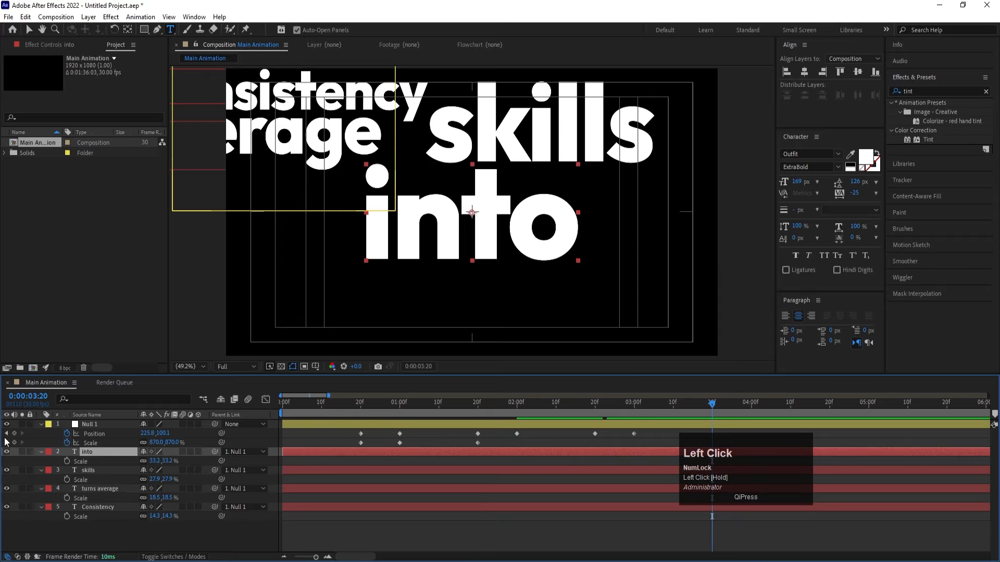
left_click(343, 560)
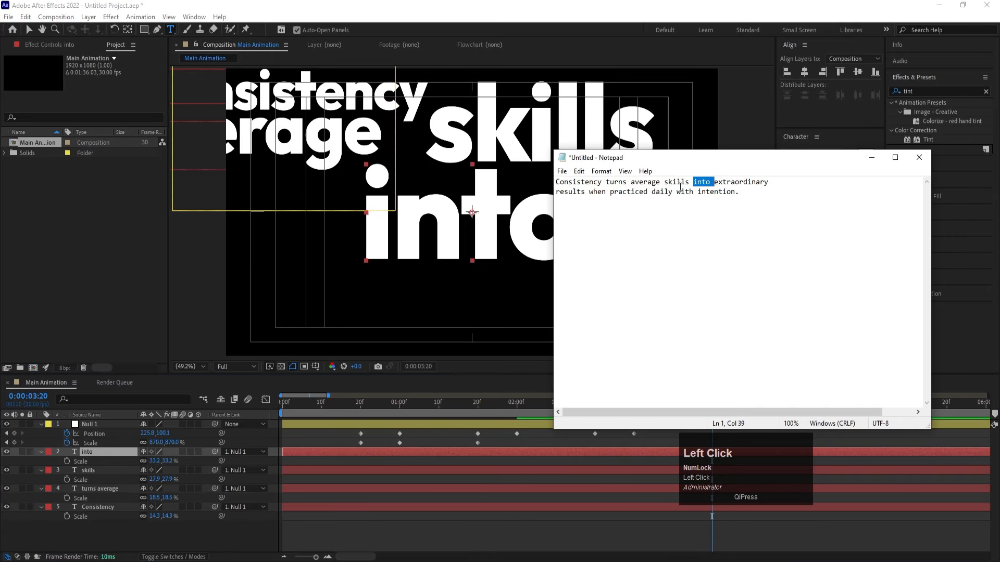
double_click(722, 182)
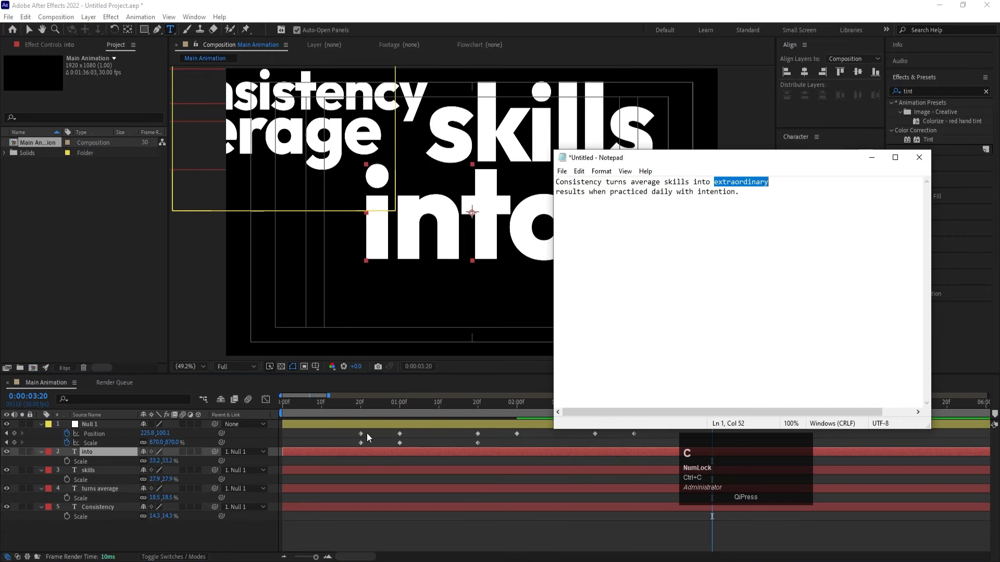
Step: Back in After Effects, keyframe the null's position at 0:00:03:20, and shift it horizontally to about 1432.8 at 0:00:04:00
left_click(338, 444)
left_click(98, 425)
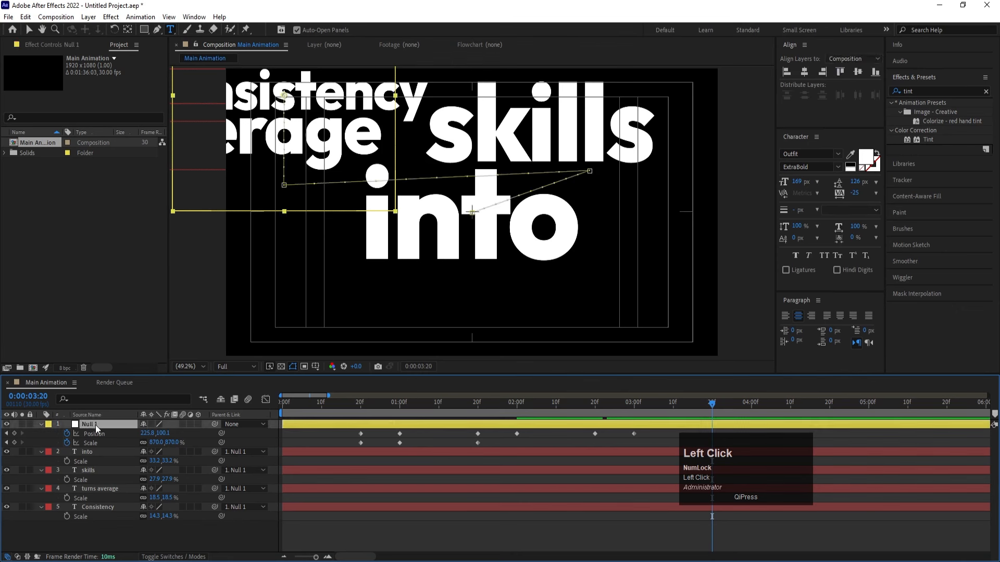
left_click(15, 434)
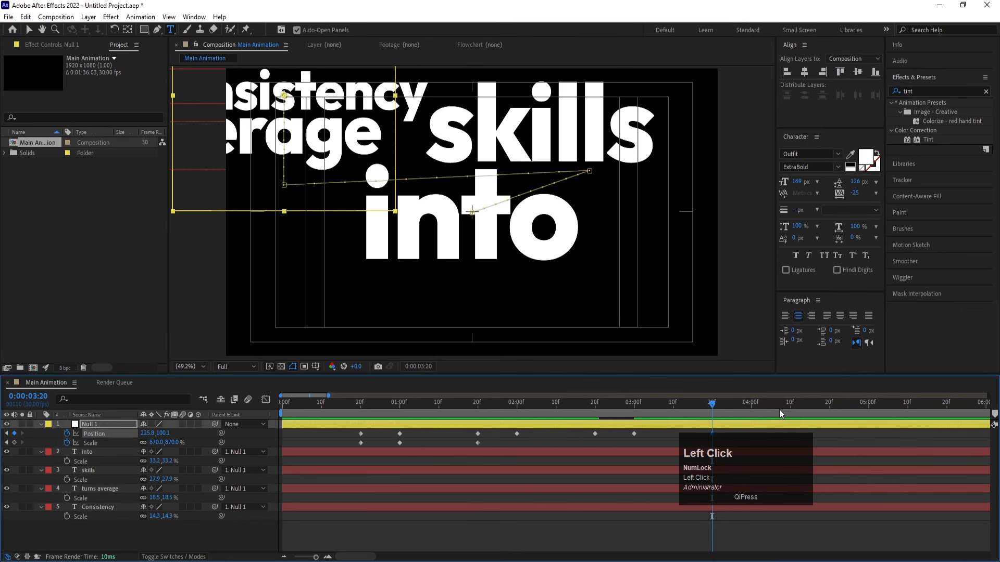
left_click(756, 408)
left_click_drag(141, 434, 718, 375)
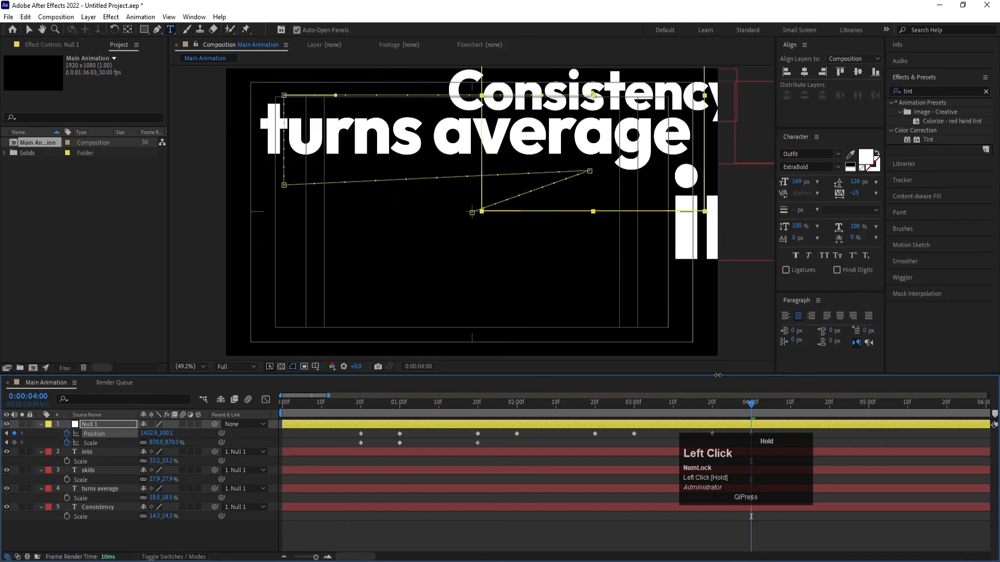
Step: Add a new text layer to the composition containing the copied word "extraordinary"
left_click(326, 436)
key("ctrl+t")
left_click(326, 271)
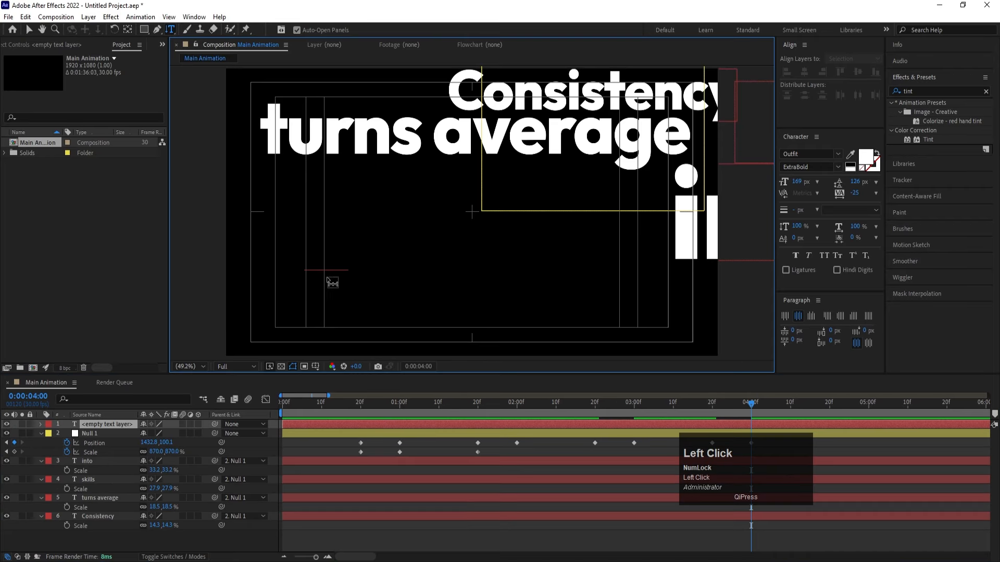
left_click(89, 422)
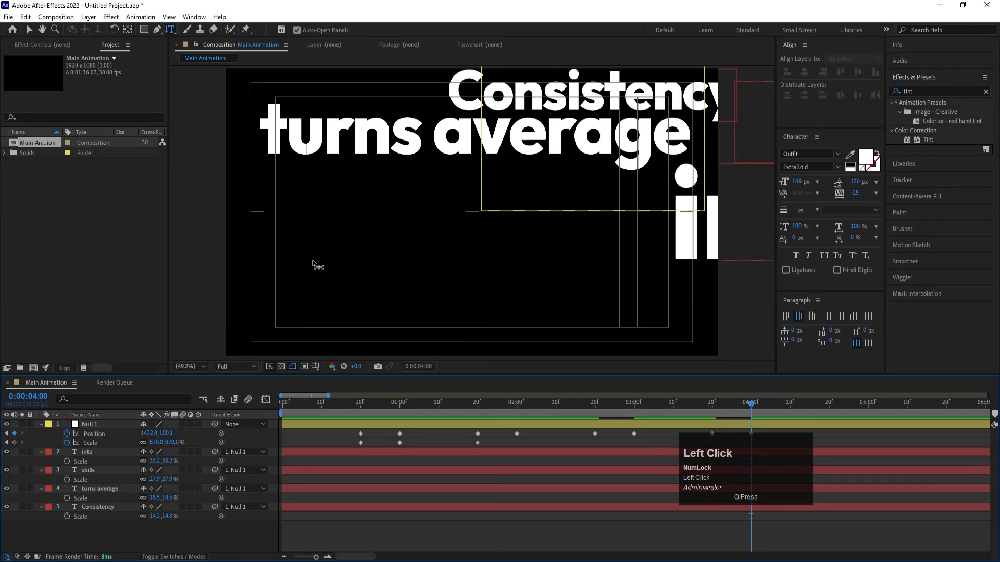
key("ctrl+v")
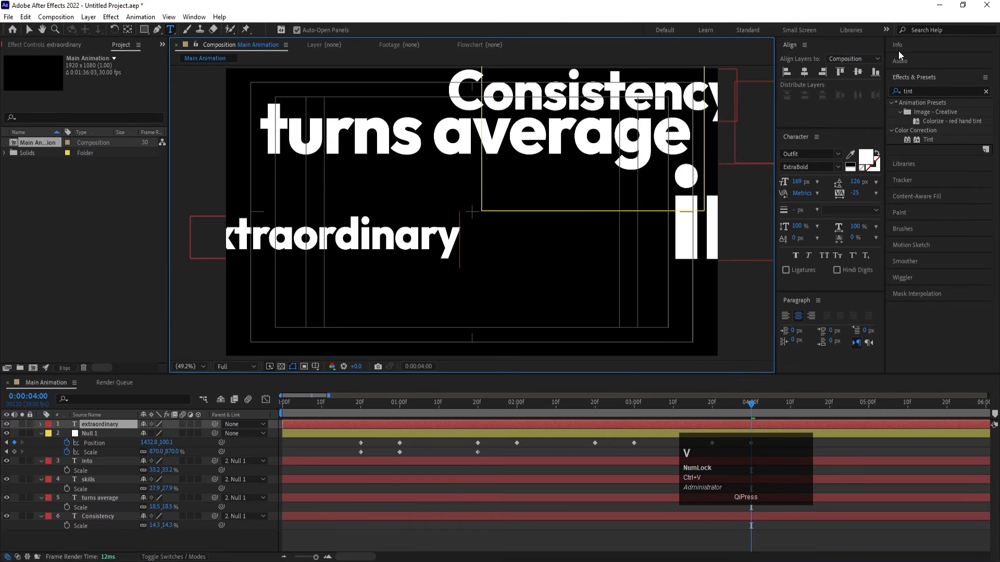
Step: Center the "extraordinary" layer in the composition and scale it to 141%
left_click(858, 73)
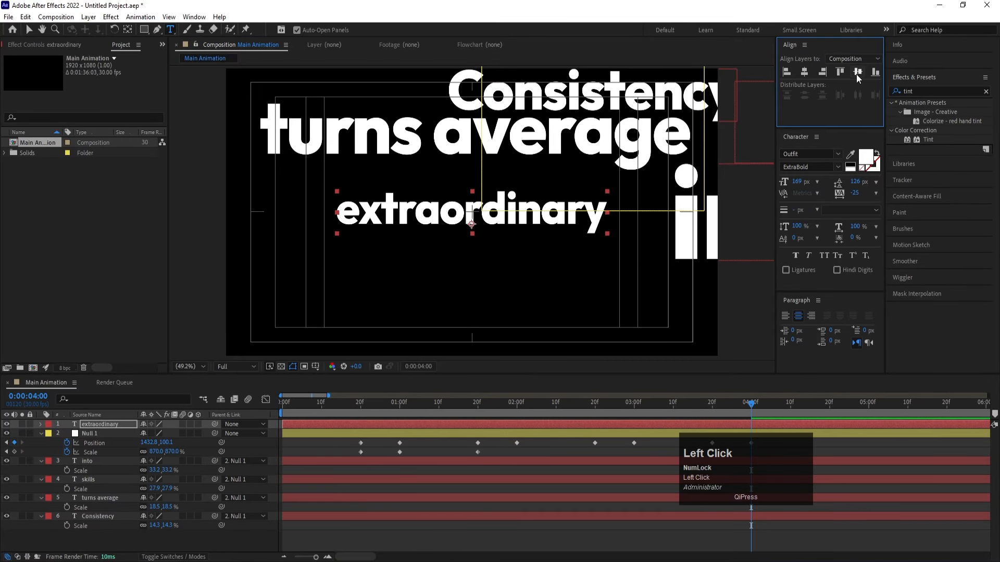
key("s")
left_click_drag(158, 433, 179, 432)
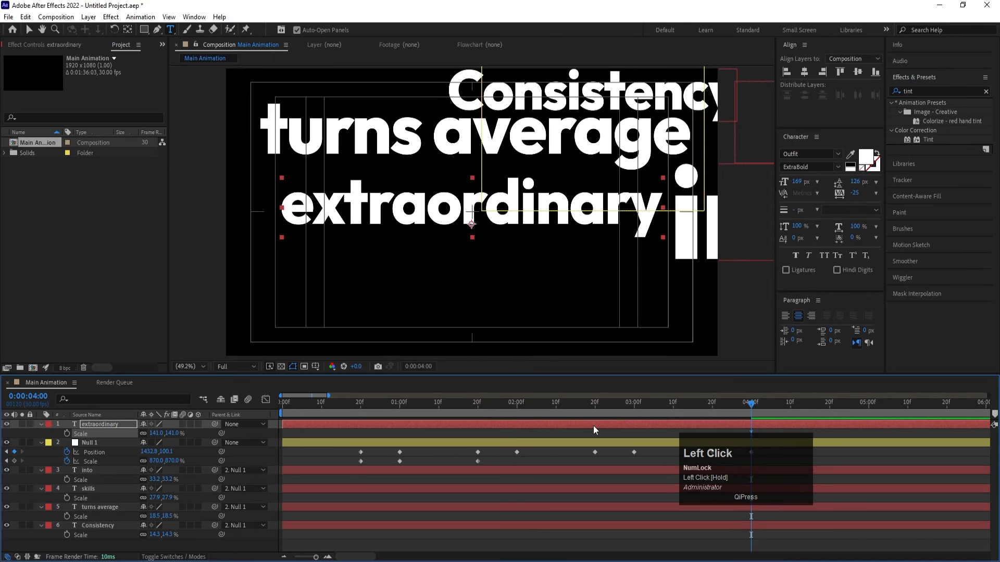
Step: Keyframe the null's current scale at 0:00:03:20, and reduce its scale to 385% at 0:00:04:00
key("j")
left_click(702, 442)
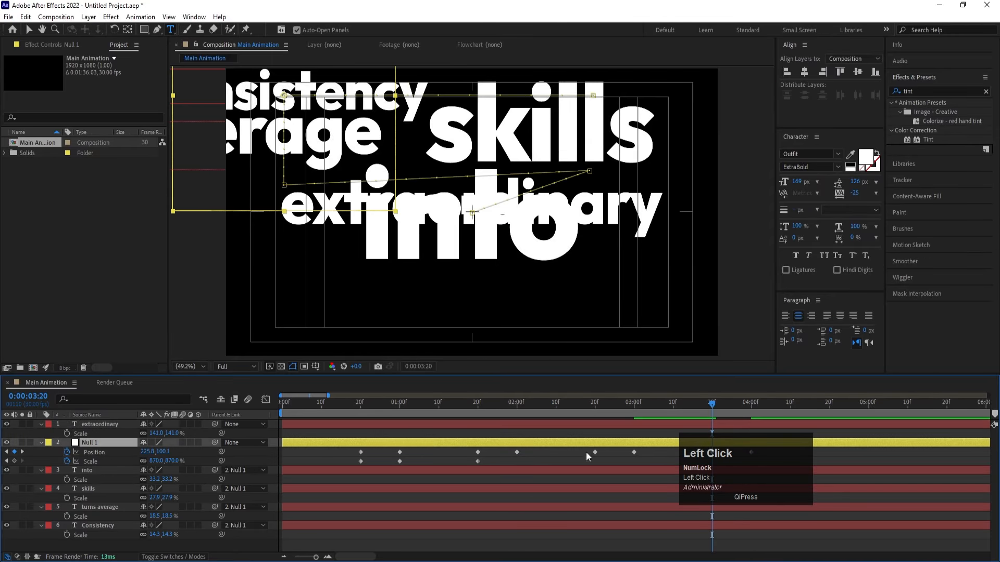
left_click(15, 462)
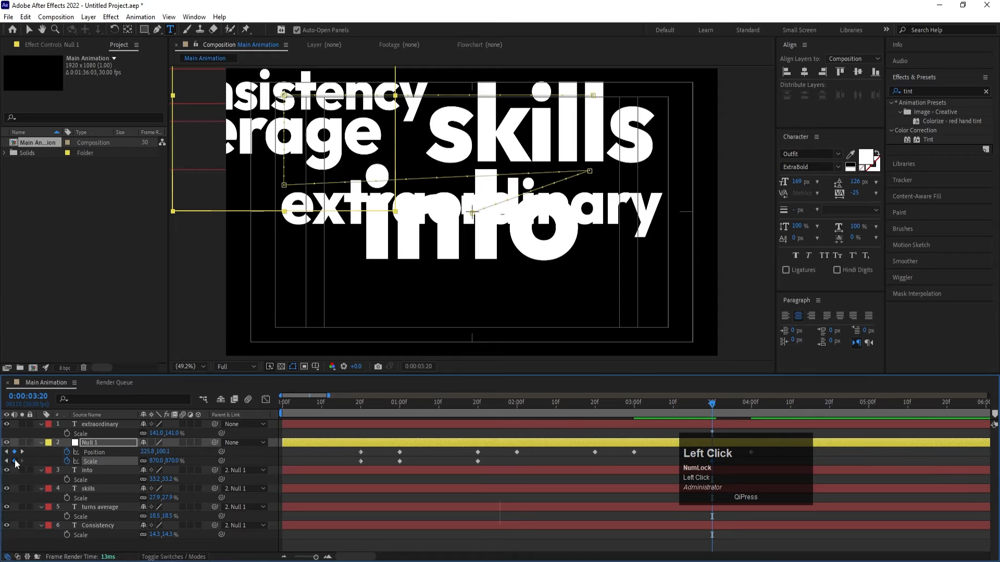
key("k")
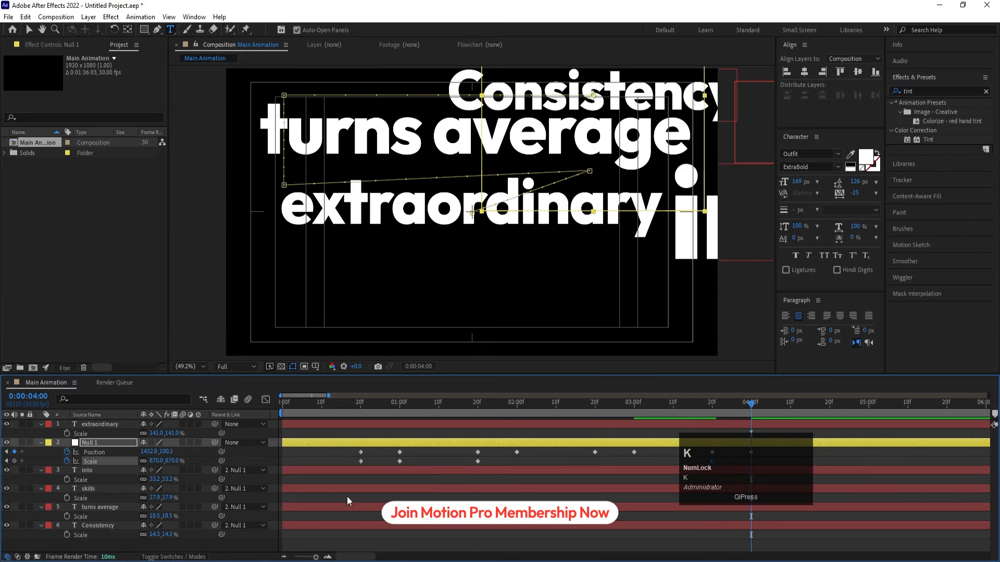
left_click_drag(354, 558, 366, 560)
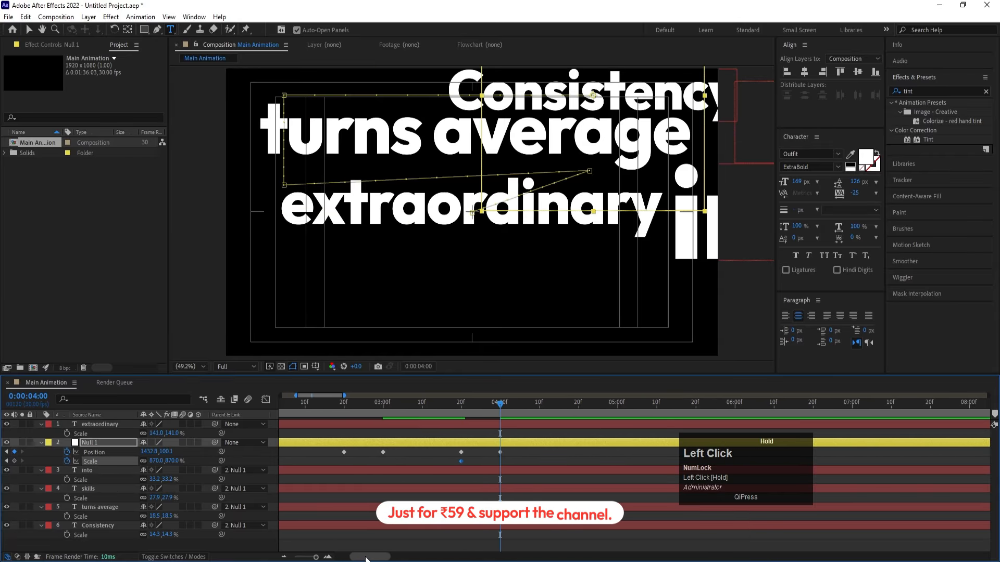
left_click_drag(157, 461, 3, 436)
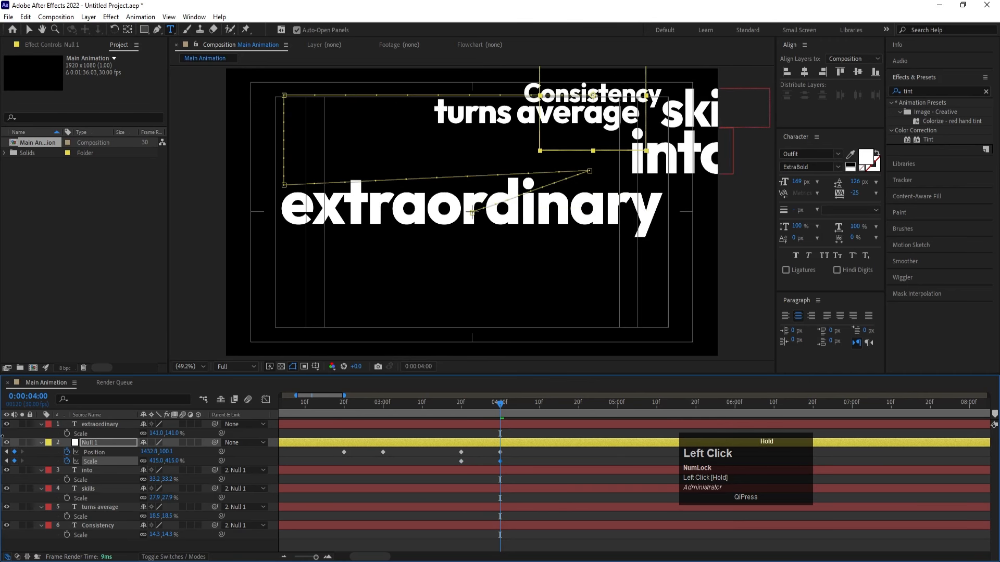
left_click_drag(156, 462, 140, 456)
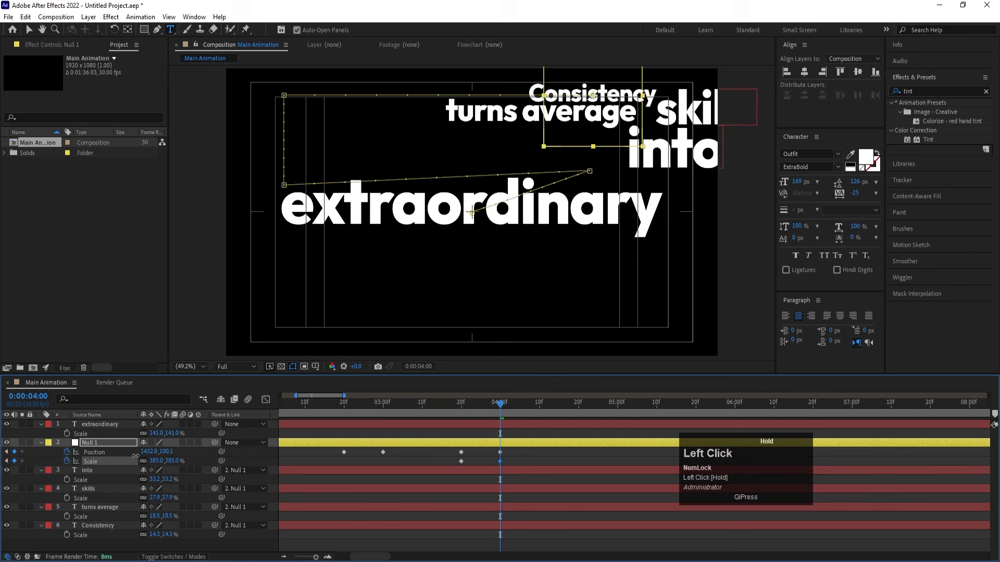
Step: Move the null to about 1603.6, 287.2 at 0:00:04:00 so the earlier words sit just above "extraordinary"
left_click(605, 131)
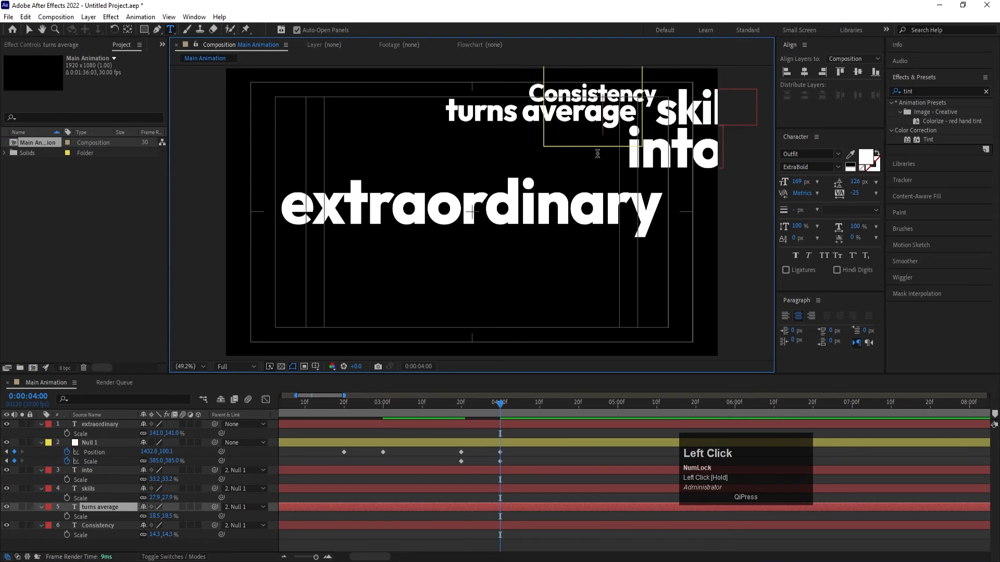
left_click(89, 442)
key("v")
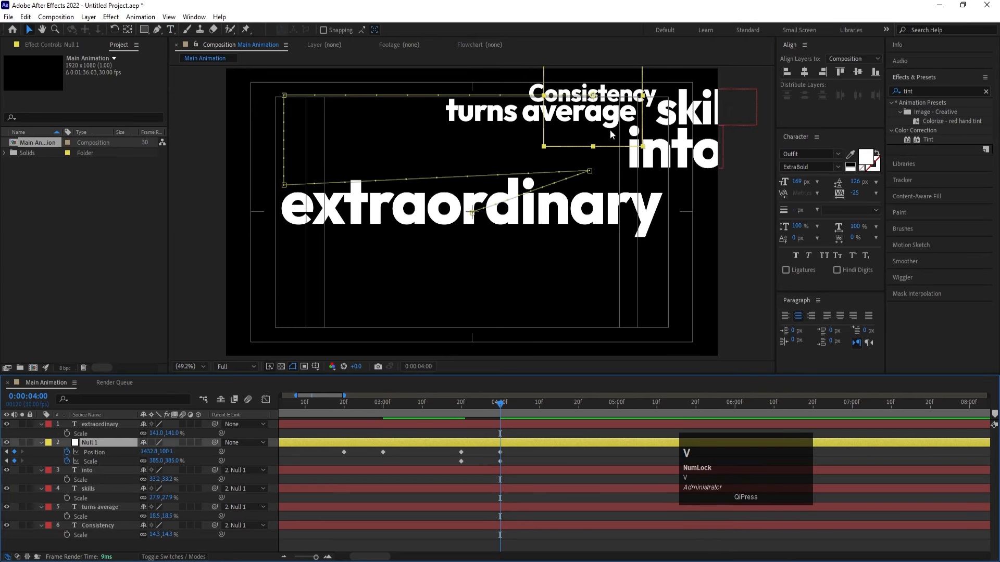
left_click_drag(618, 140, 655, 183)
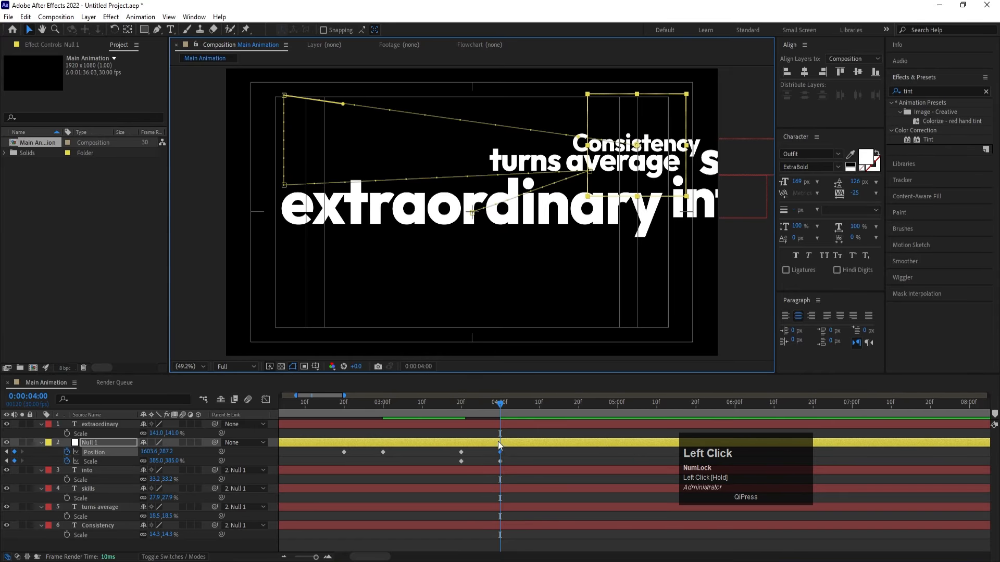
Step: Place the "extraordinary" layer directly below the null, parent it to the null, and preview the transition from about 0:00:03:17
left_click(105, 425)
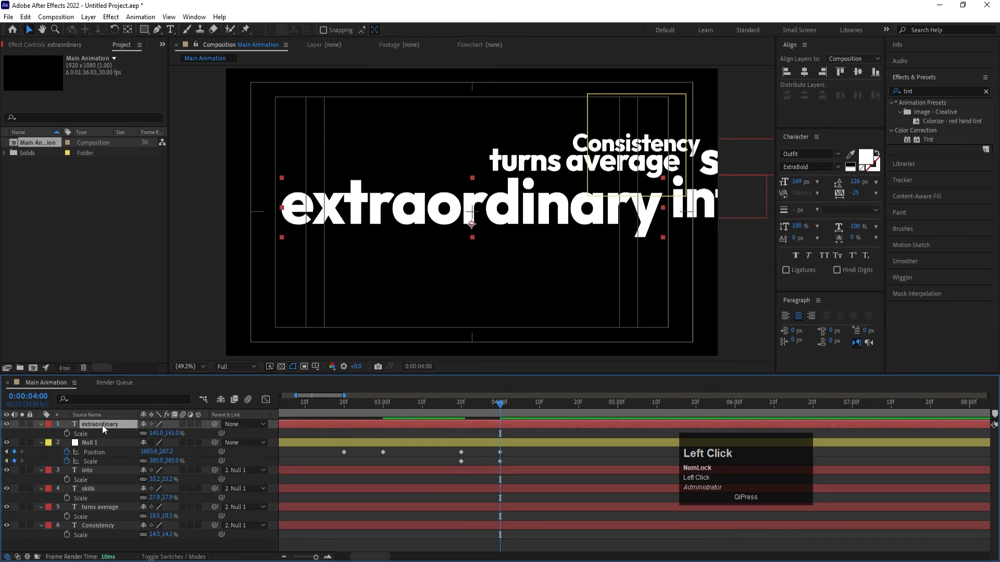
left_click_drag(102, 425, 116, 455)
left_click_drag(214, 452, 77, 421)
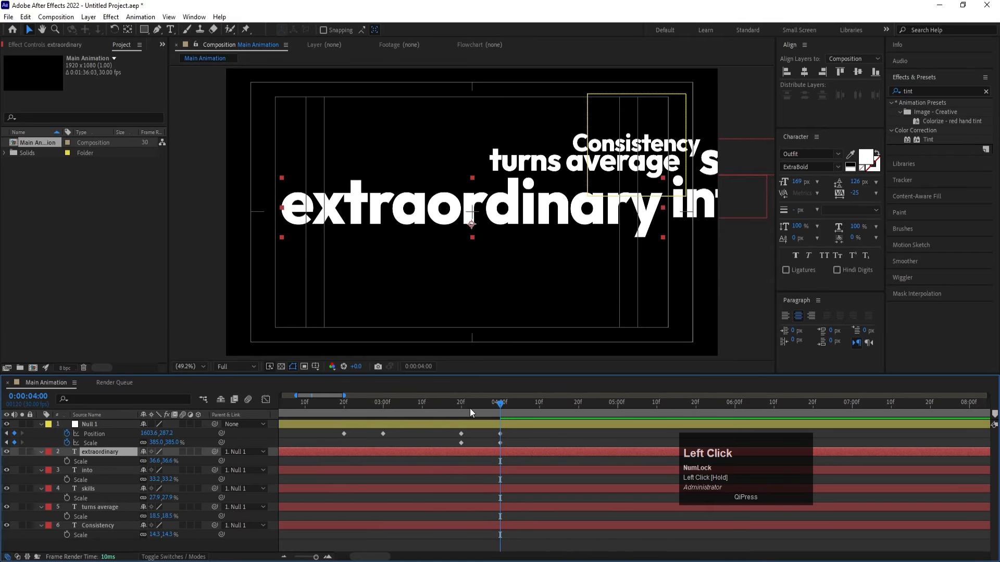
left_click_drag(470, 408, 453, 406)
key("space")
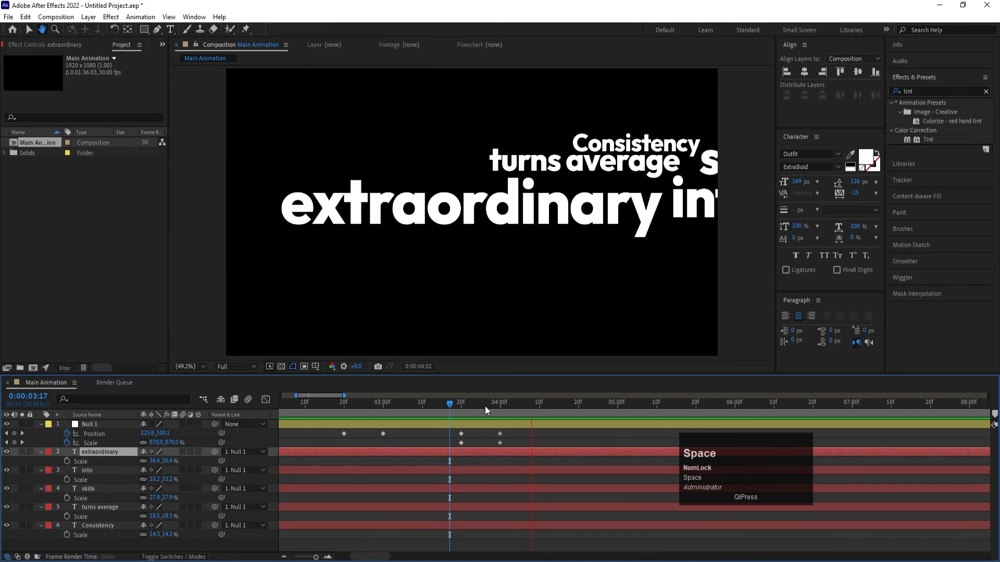
key("space")
Step: Move the current time to 0:00:04:20 and copy the words "results when" from Notepad
left_click_drag(533, 405, 578, 416)
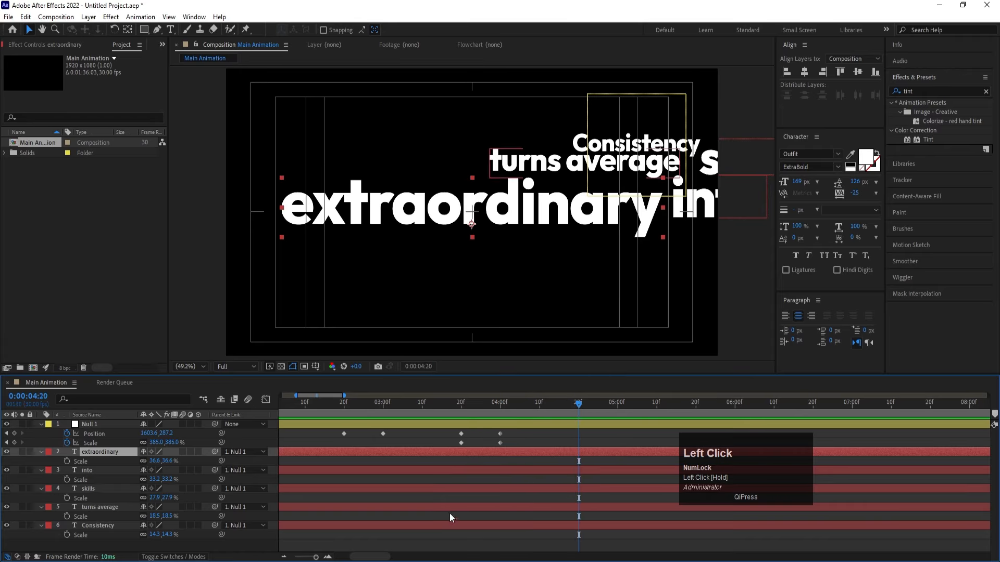
key("alt+Tab")
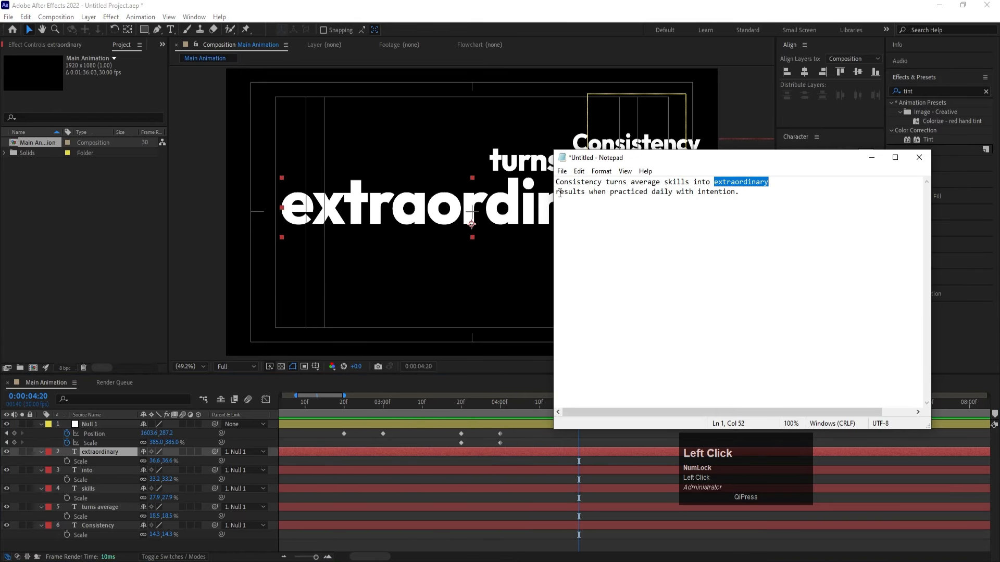
left_click_drag(556, 192, 606, 194)
key("ctrl+c")
Step: Return to After Effects and paste "results when" as a new text layer in the composition
left_click(530, 437)
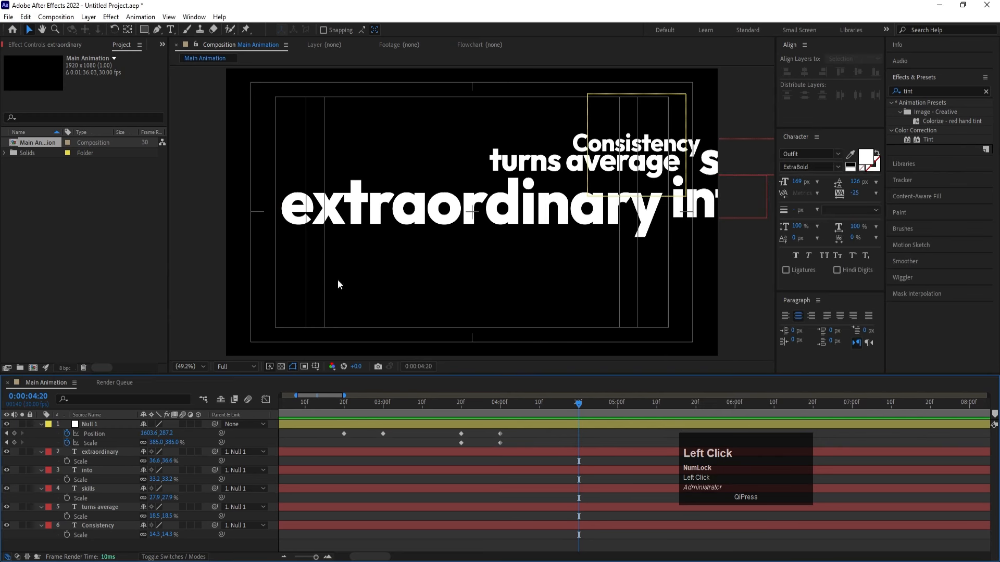
key("ctrl+t")
left_click(346, 290)
key("ctrl+v")
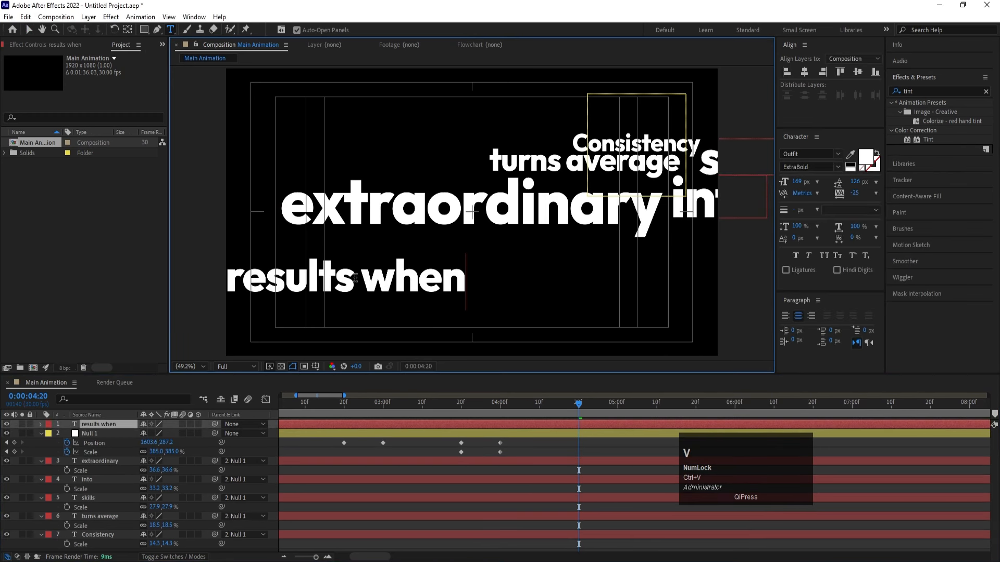
Step: Center the "results when" layer and its anchor point in the composition, and scale the layer to 161%
left_click(97, 424)
key("ctrl+alt+Home")
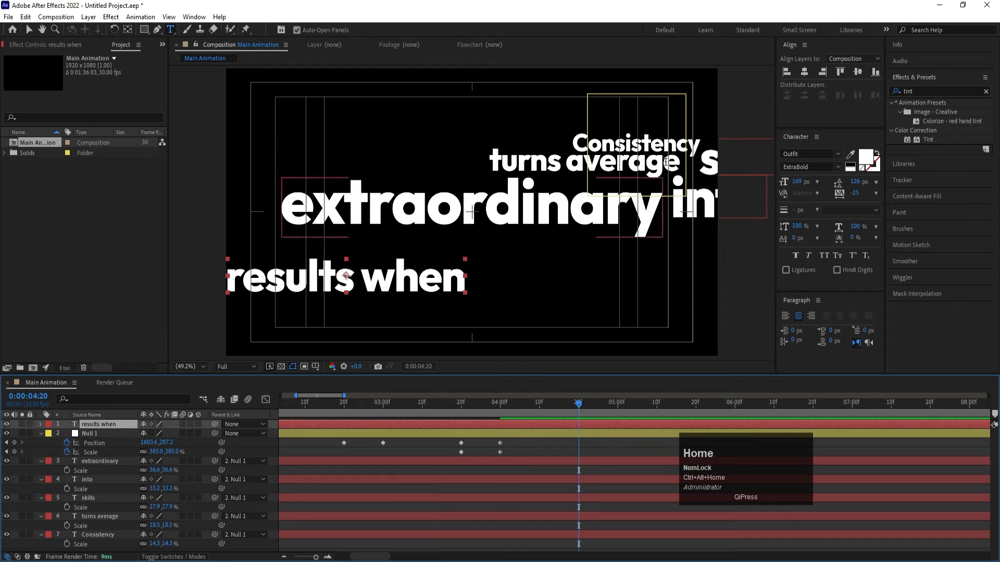
left_click(805, 72)
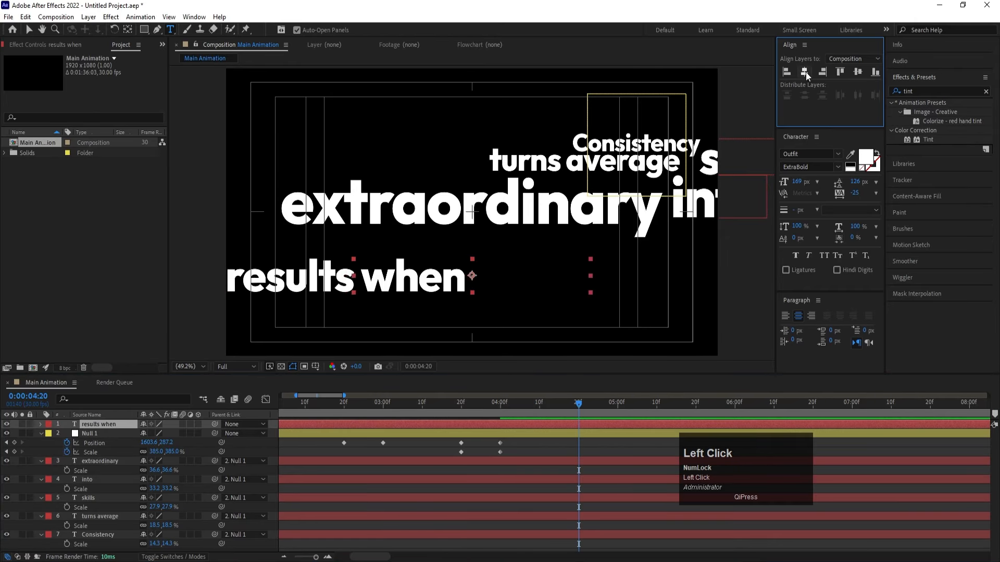
left_click(858, 72)
key("s")
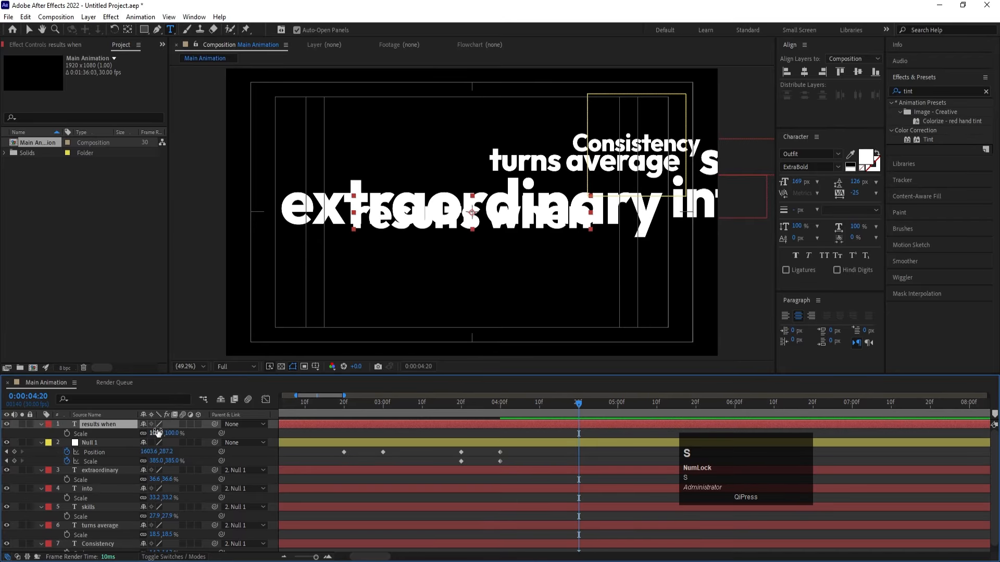
left_click_drag(157, 432, 187, 432)
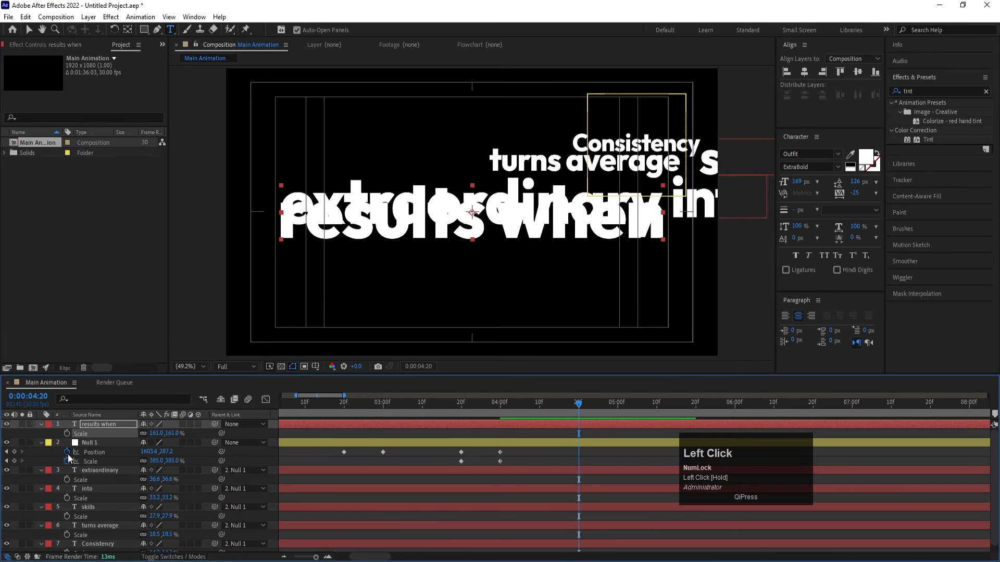
Step: Keyframe the null's position and scale at 0:00:04:20, and move it to about 2315.5, 527.2 at 0:00:05:00
left_click(14, 452)
left_click(14, 461)
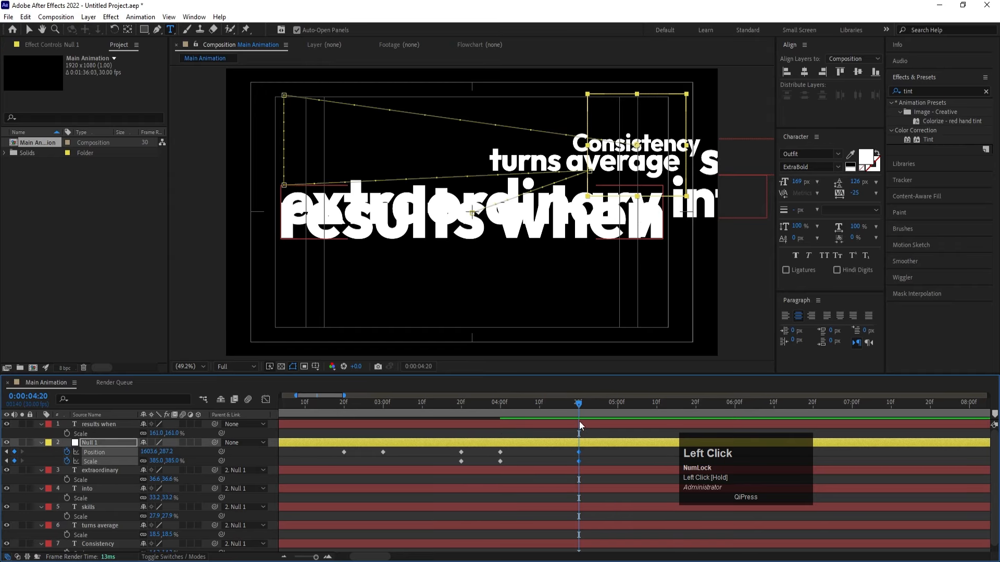
left_click(619, 405)
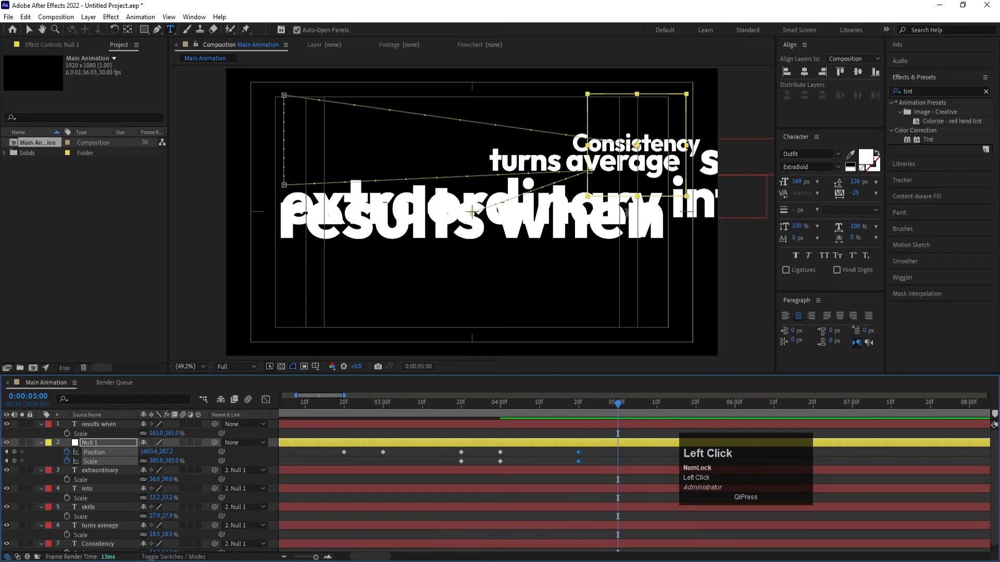
key("v")
left_click_drag(622, 162, 805, 225)
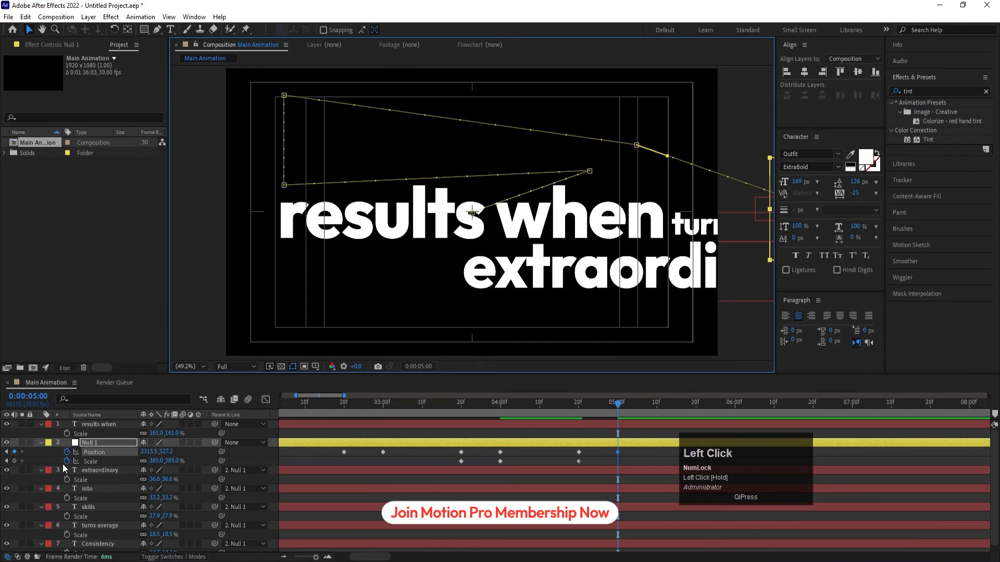
Step: Scale the null to 362% at 0:00:05:00, and parent the "results when" layer to it, placed directly below it in the stack
left_click_drag(157, 461, 142, 464)
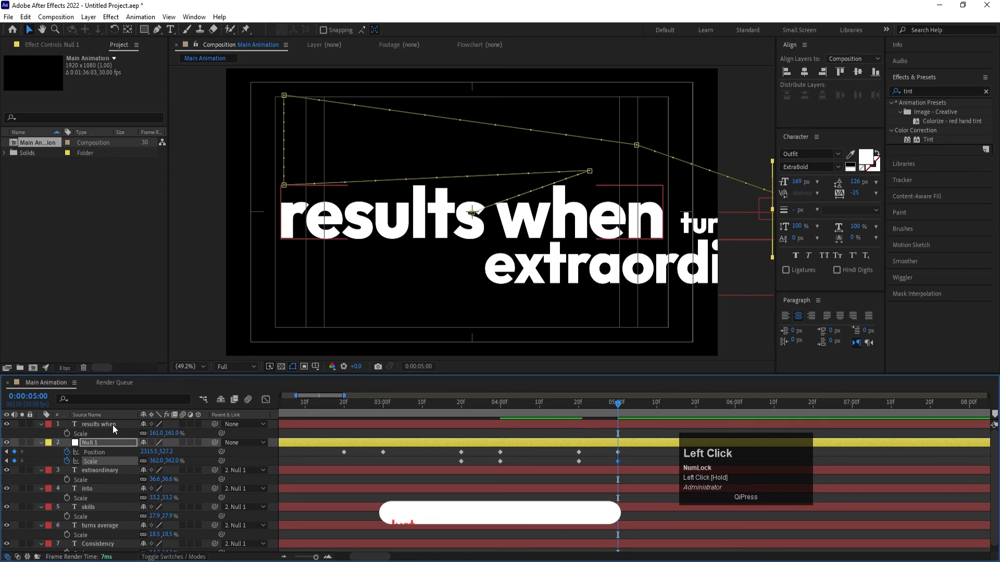
left_click_drag(112, 425, 120, 451)
left_click_drag(213, 452, 116, 426)
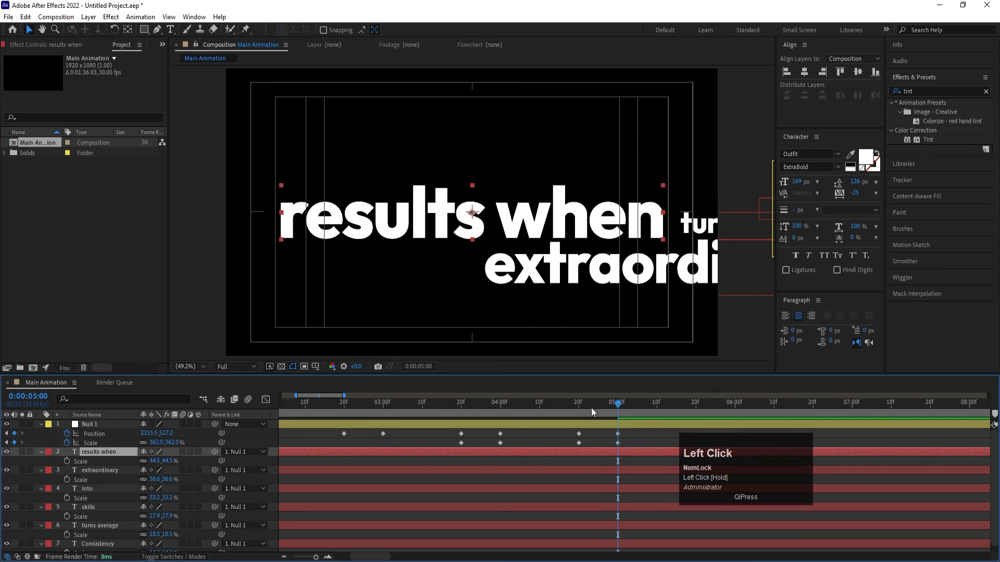
Step: Move the current time to 0:00:05:20, switch to Notepad and copy the words "practiced daily"
left_click_drag(591, 407, 634, 404)
key("minus")
key("equal")
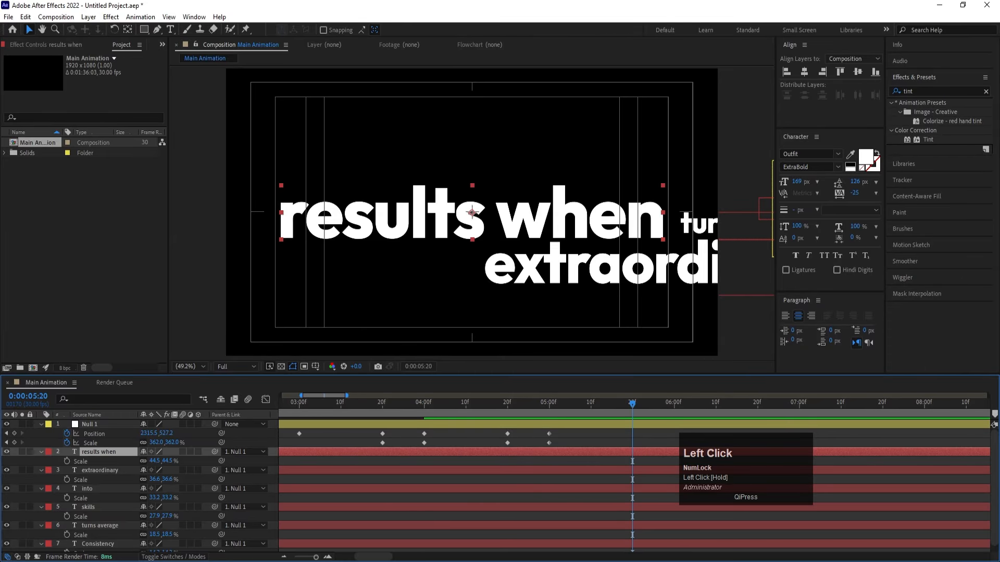
key("alt+Tab")
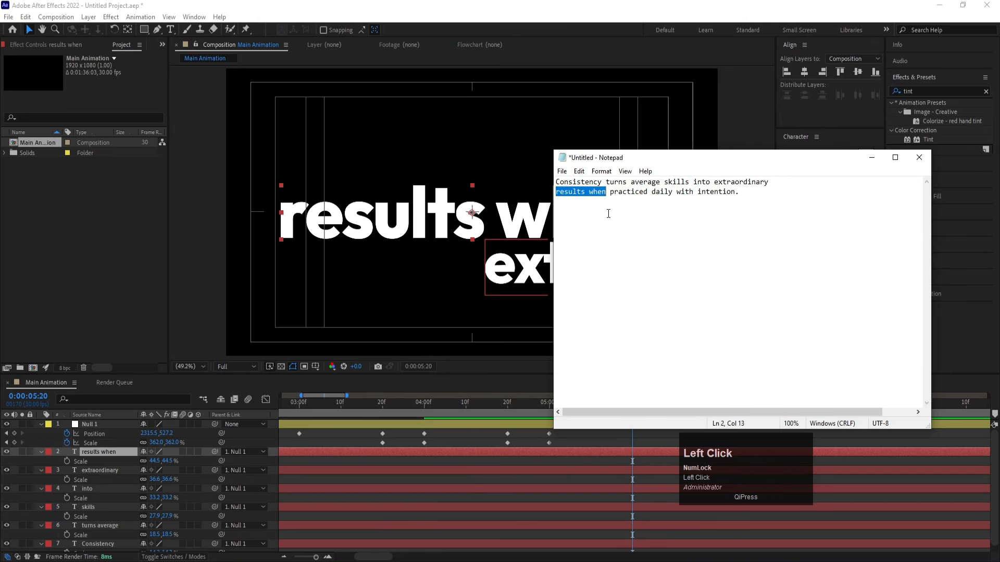
left_click_drag(609, 191, 656, 195)
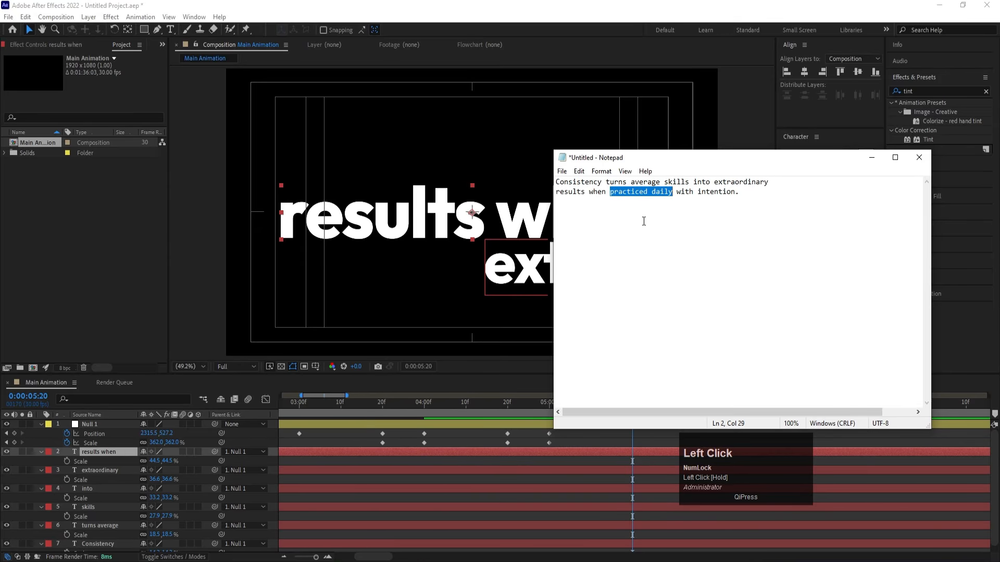
key("ctrl+c")
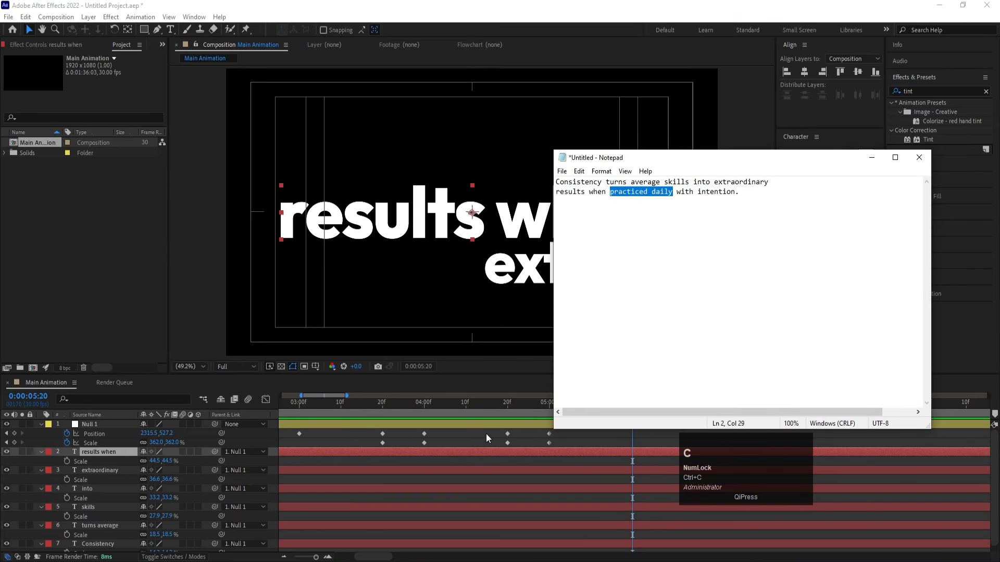
Step: Return to After Effects, keyframe the null's position and scale at 0:00:05:20, and move it to about 2315.5, 741.2 at 0:00:06:00
left_click(485, 433)
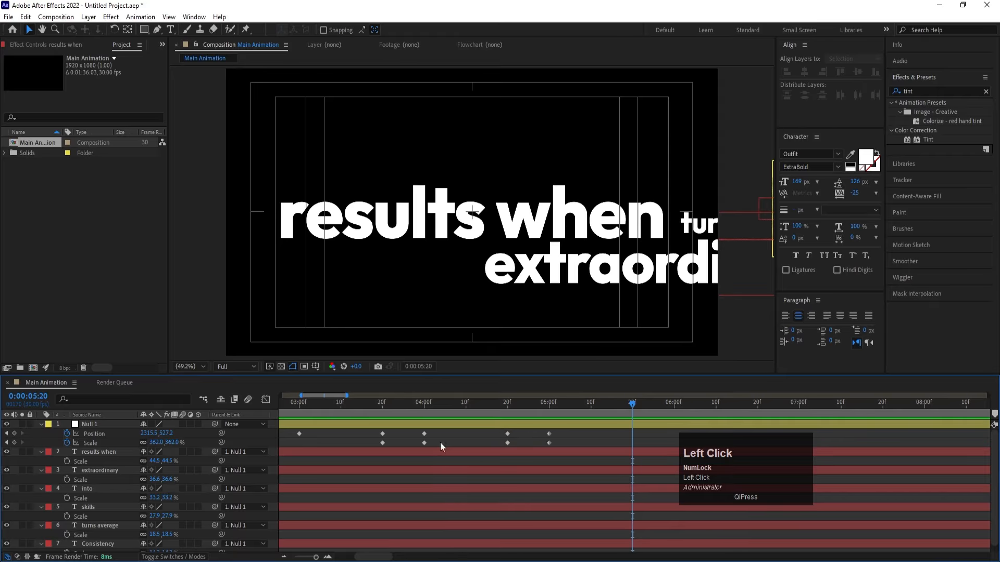
left_click(15, 434)
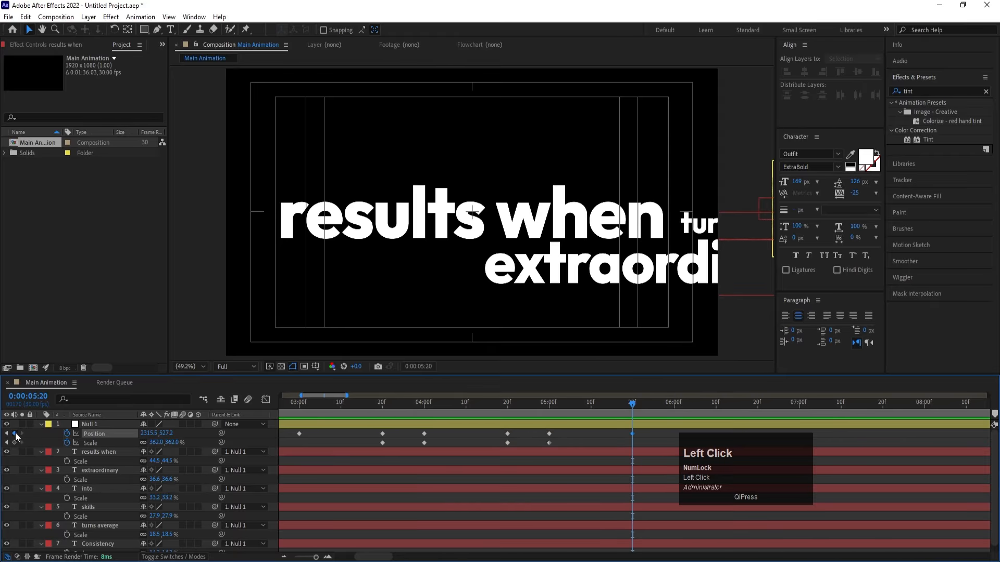
left_click(15, 443)
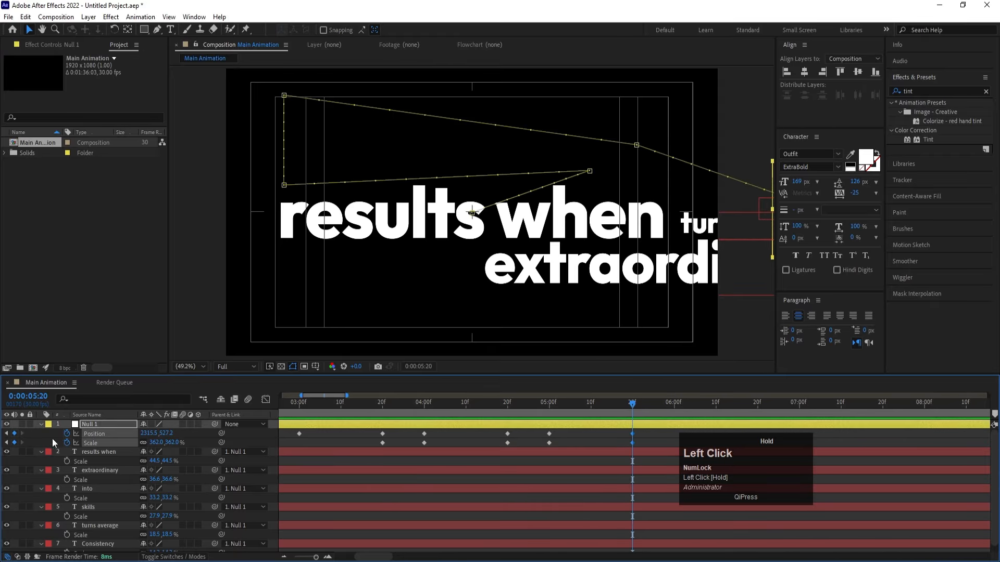
left_click(674, 404)
left_click_drag(163, 438, 314, 446)
left_click(318, 446)
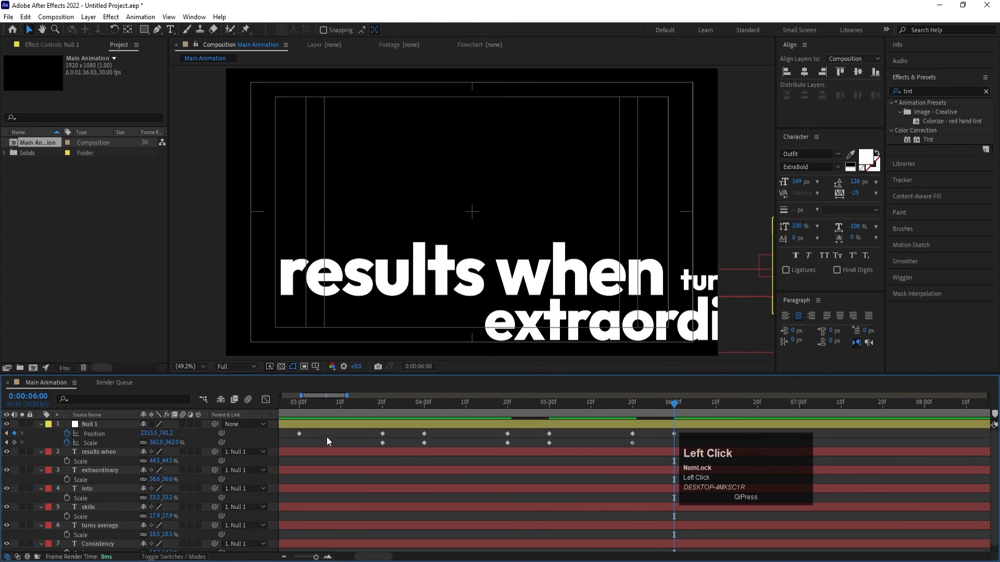
Step: Paste "practiced daily" as a new text layer and center it horizontally and vertically in the composition
key("ctrl+t")
left_click(338, 195)
key("ctrl+v")
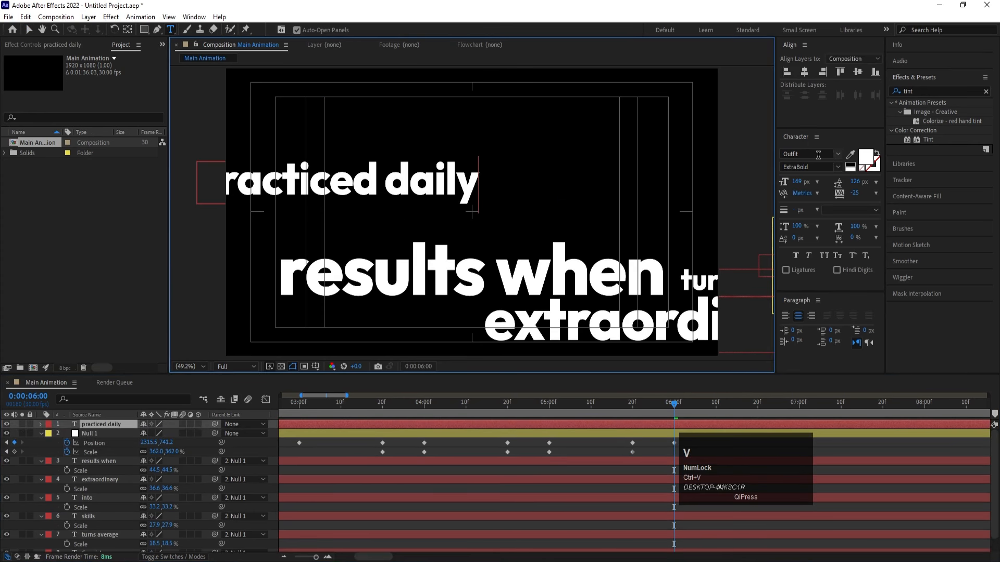
left_click(806, 75)
left_click(806, 74)
left_click(858, 71)
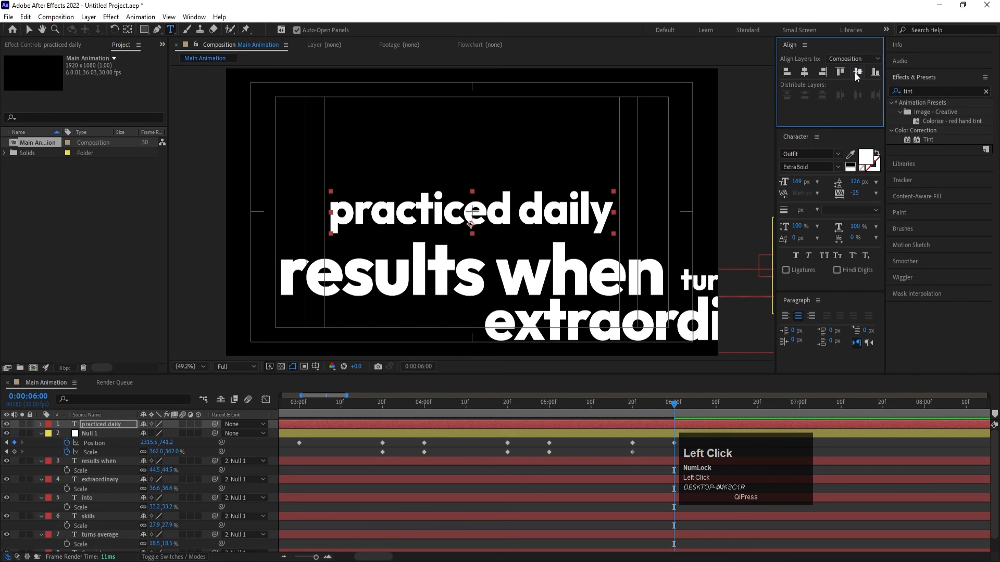
Step: Scale the "practiced daily" layer to 136%, center its anchor point, and parent it to the null, placed directly below it
key("s")
left_click_drag(156, 434, 179, 432)
key("v")
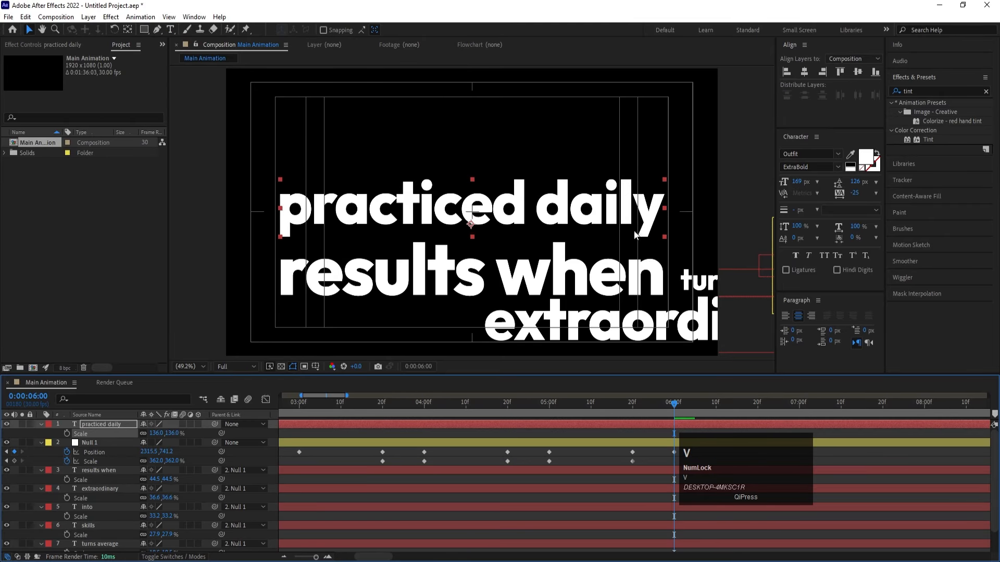
key("ctrl+alt+Home")
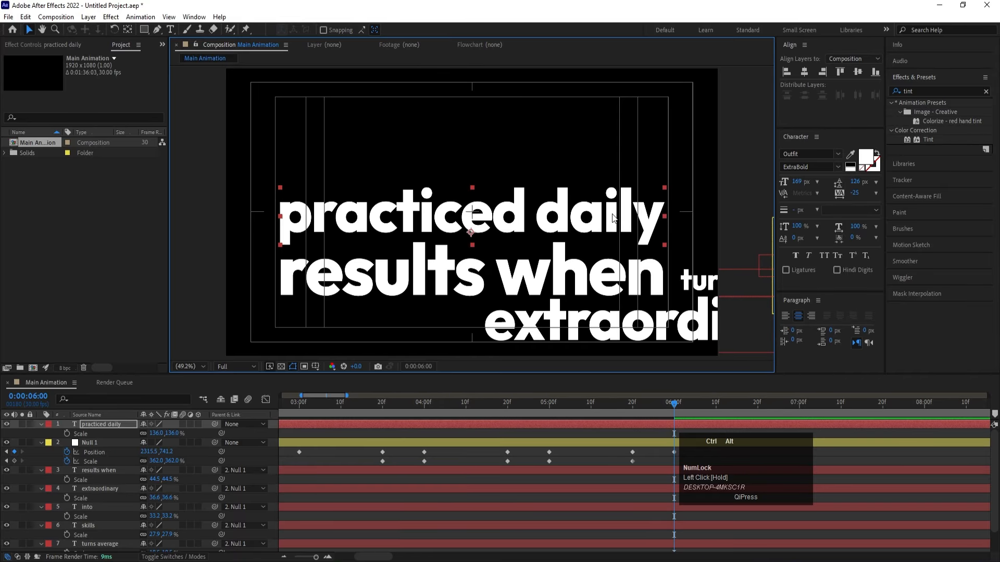
mouse_move(107, 424)
left_mouse_down()
mouse_move(114, 461)
mouse_move(212, 448)
mouse_move(109, 426)
left_mouse_up()
Step: Keyframe the null's position and scale at 0:00:06:20, and move it to about 2315.5, 930.2 at 0:00:07:00
key("h")
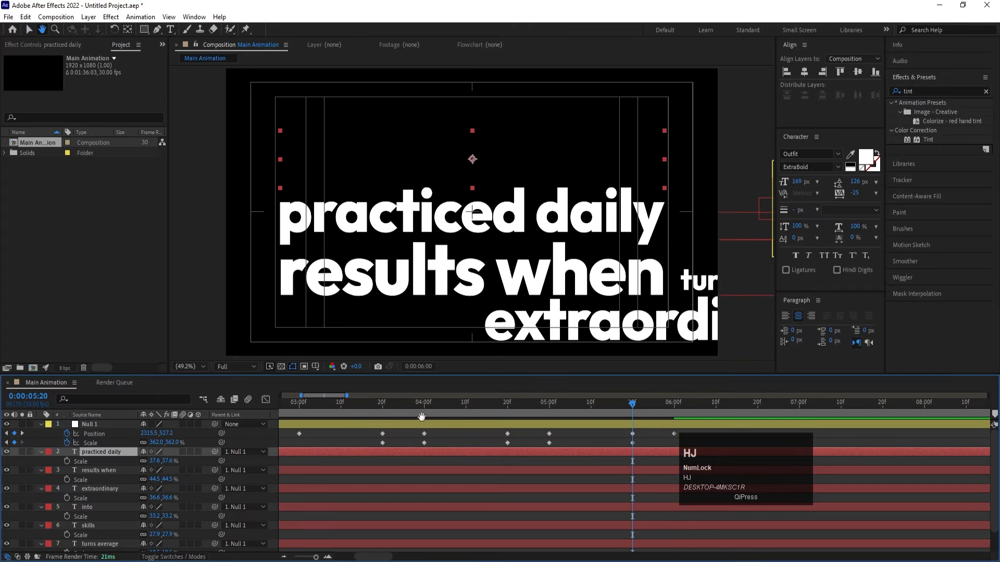
key("space")
left_click(712, 404)
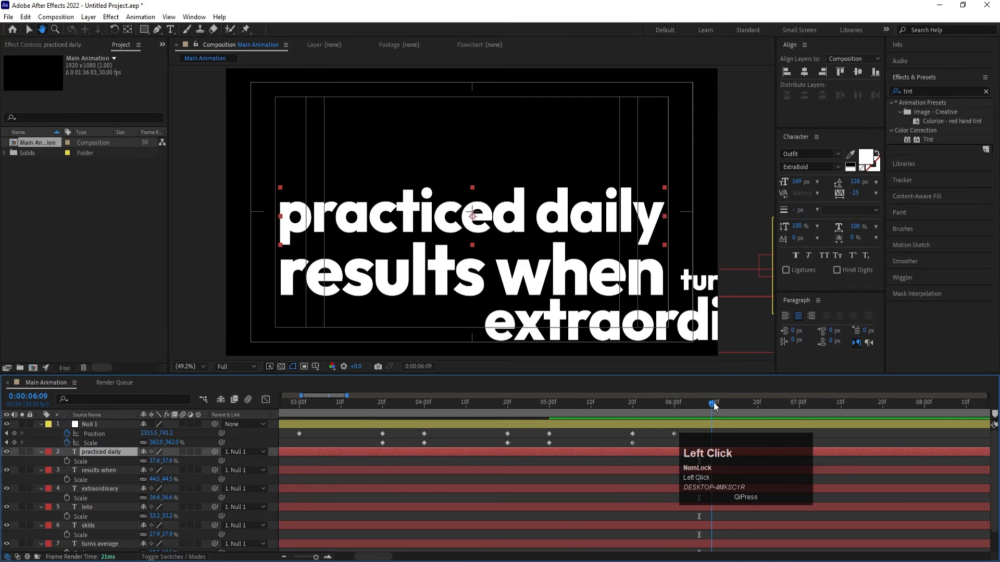
left_click_drag(757, 408, 757, 408)
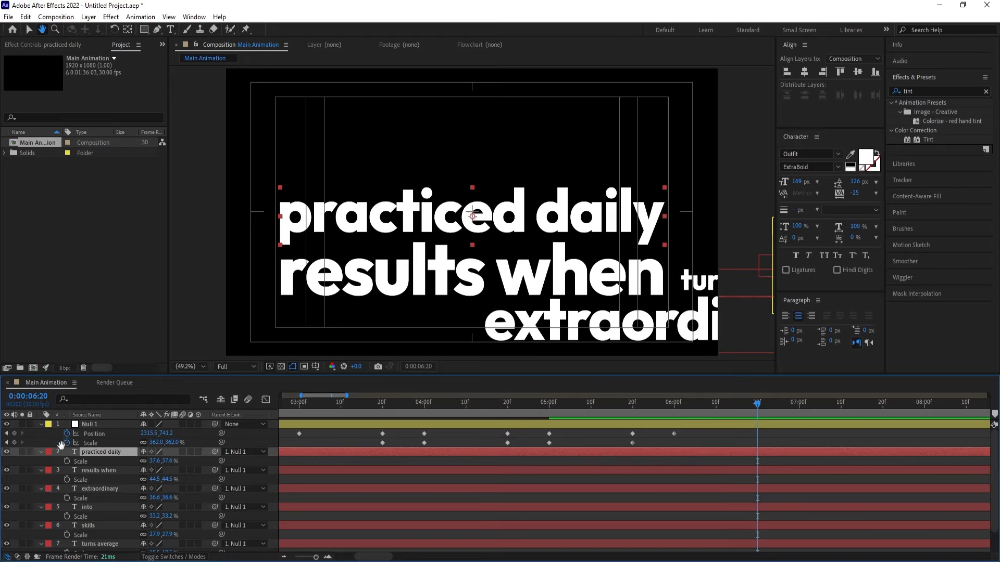
key("v")
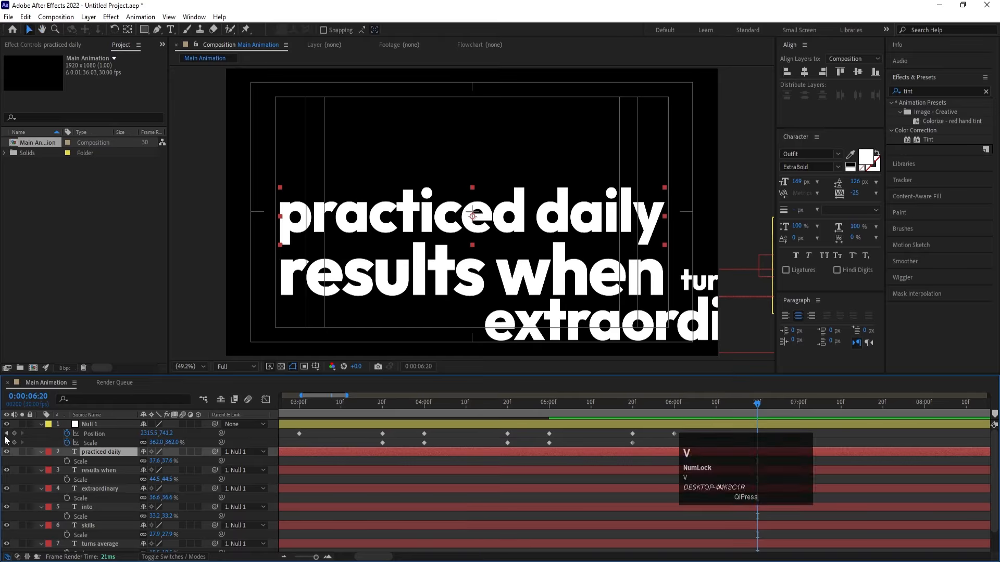
left_click(47, 426)
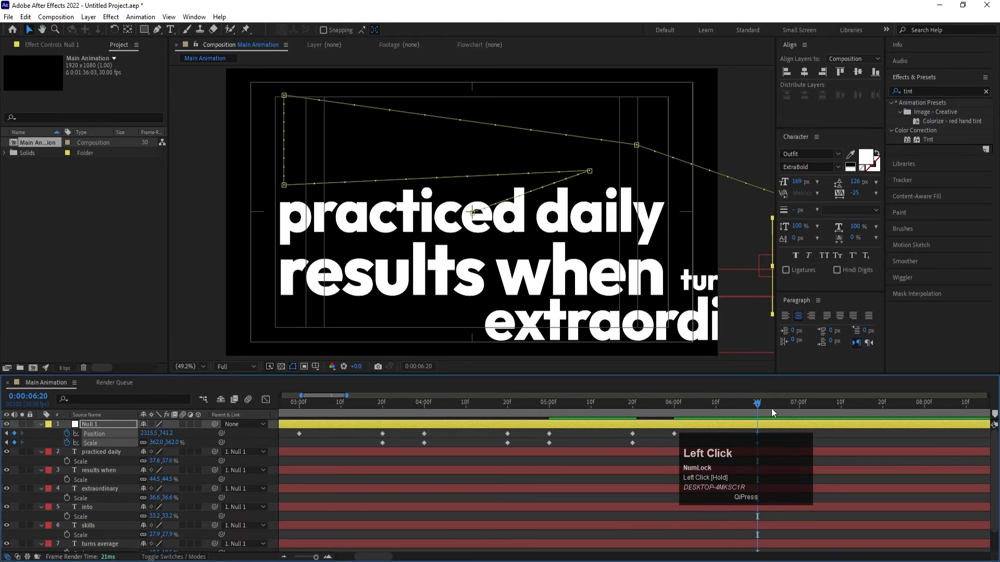
left_click_drag(801, 412, 801, 411)
left_click(782, 433)
left_click(782, 424)
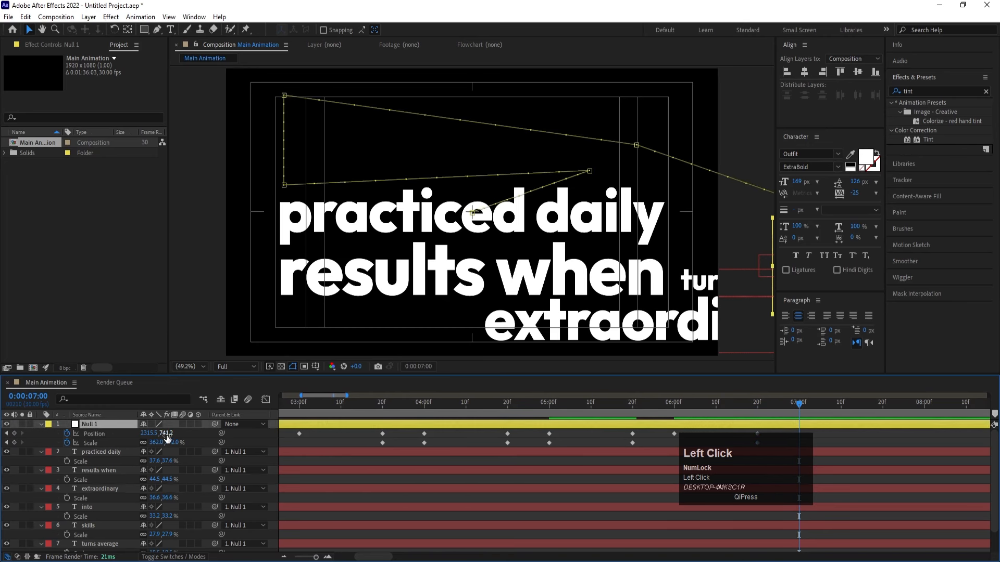
left_click_drag(166, 439, 603, 457)
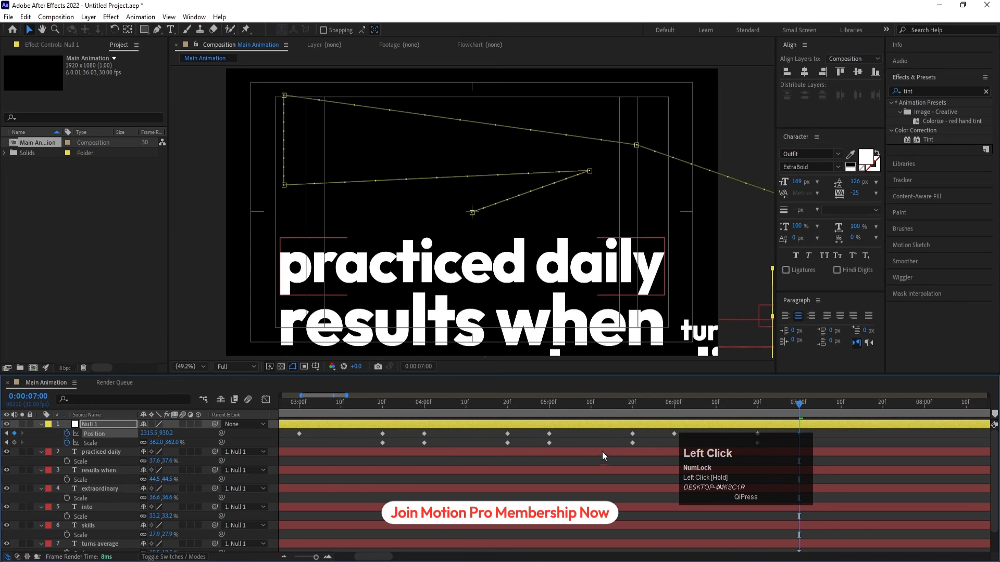
Step: Copy "with intention." from Notepad and paste it as a new text layer in the After Effects composition
left_click(492, 561)
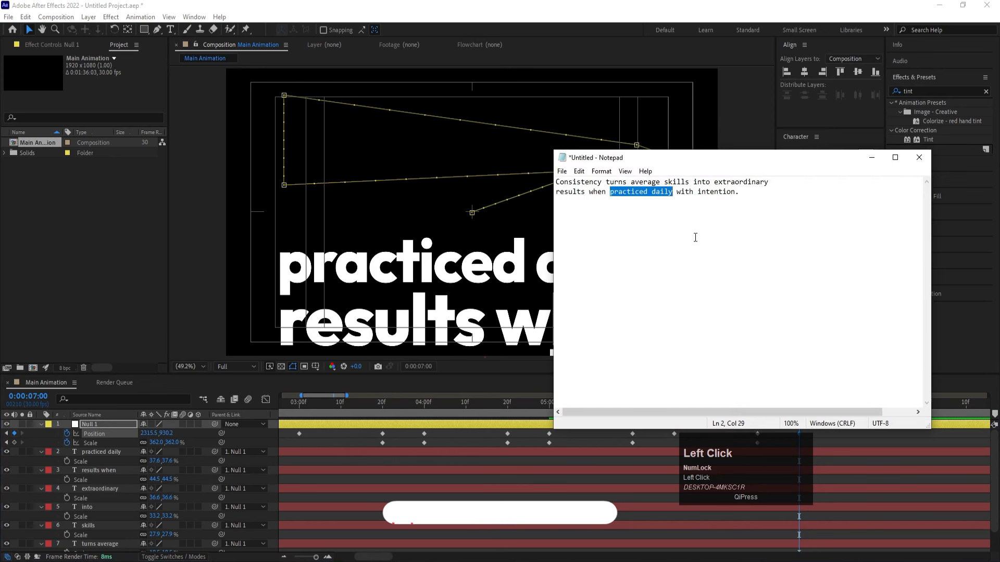
left_click_drag(677, 192, 739, 192)
key("ctrl+c")
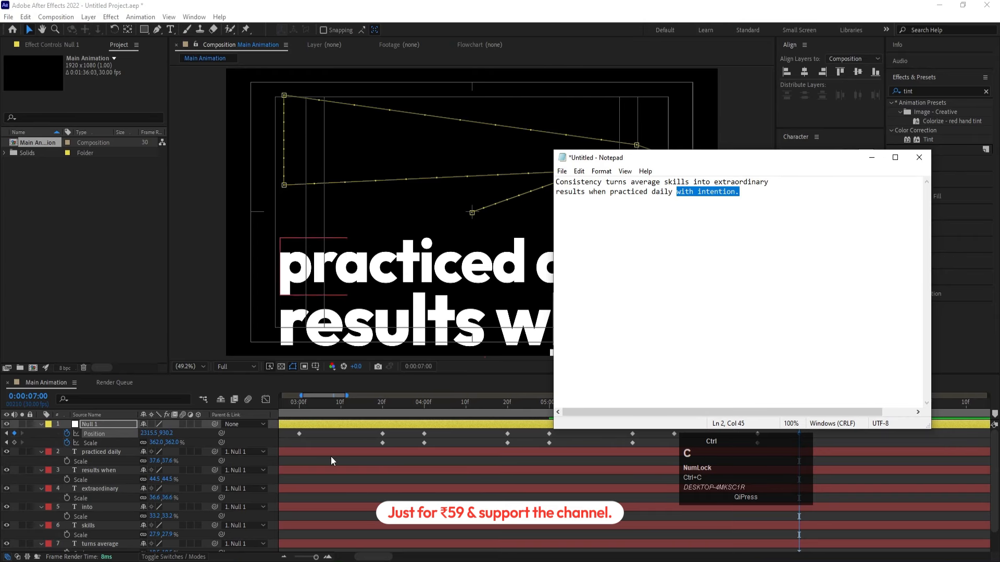
left_click(333, 461)
key("ctrl+t")
left_click(378, 179)
key("ctrl+v")
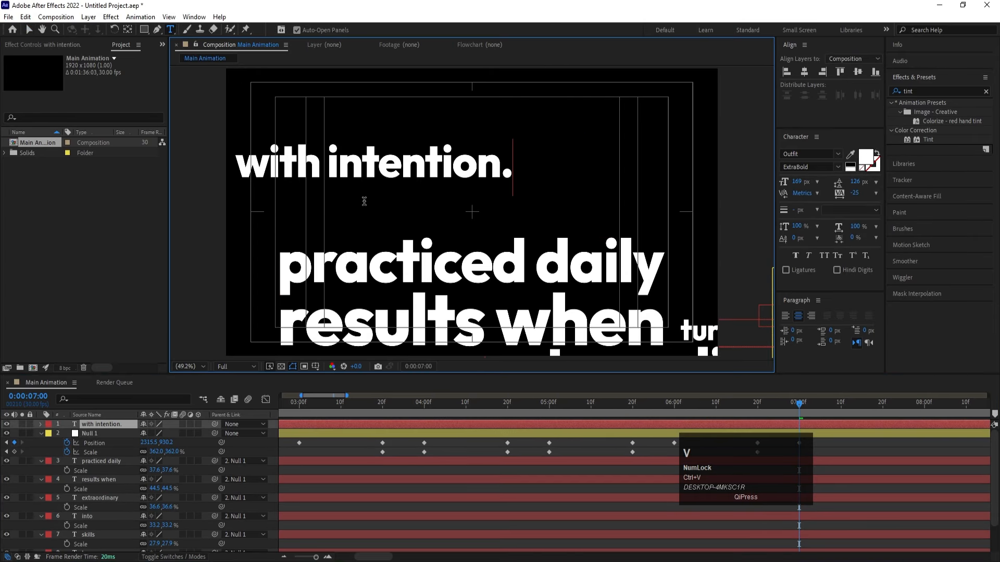
Step: Center the "with intention." layer and its anchor point in the composition, and scale the layer to 142%
left_click(804, 73)
left_click(858, 72)
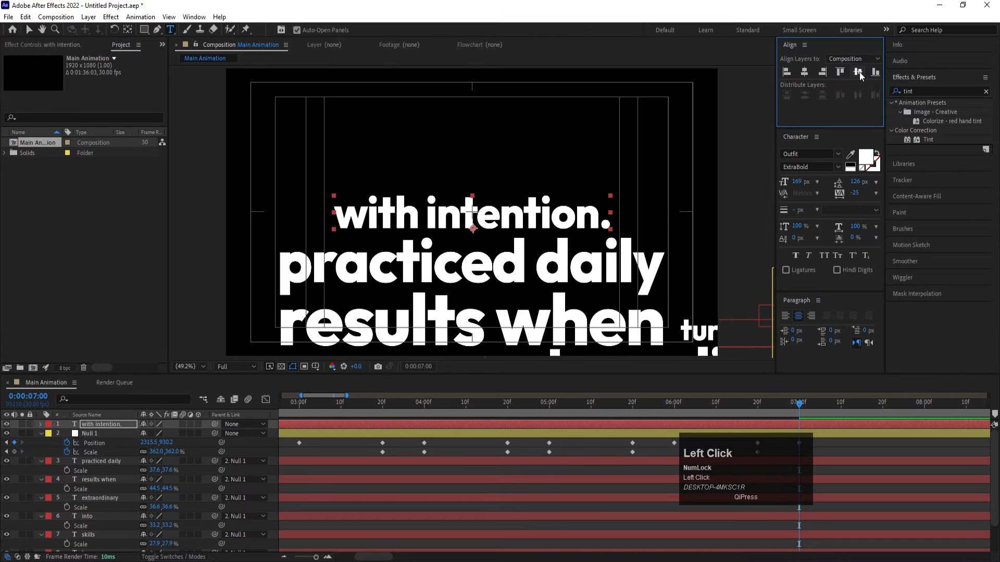
key("ctrl+alt+Home")
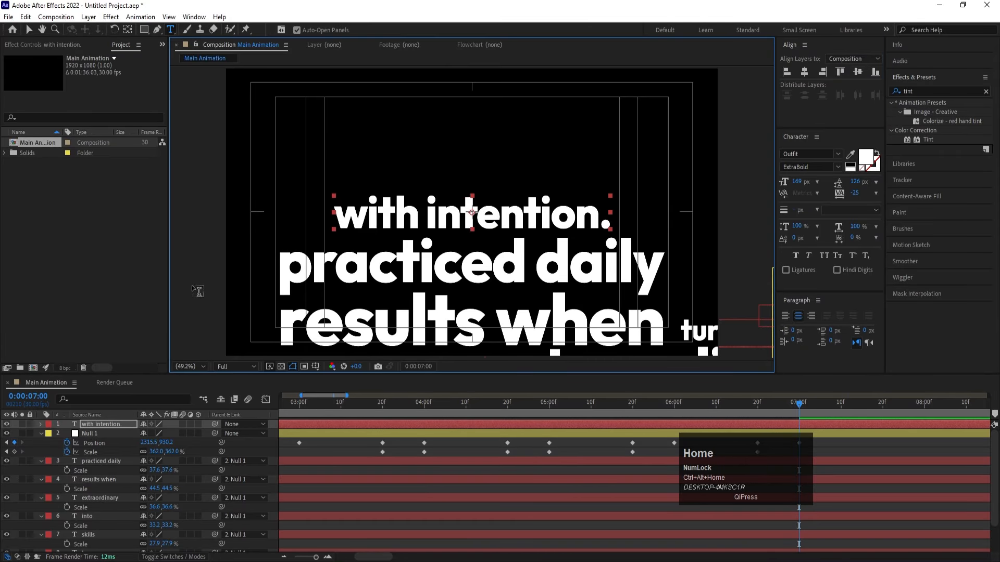
key("s")
left_click_drag(156, 431, 173, 428)
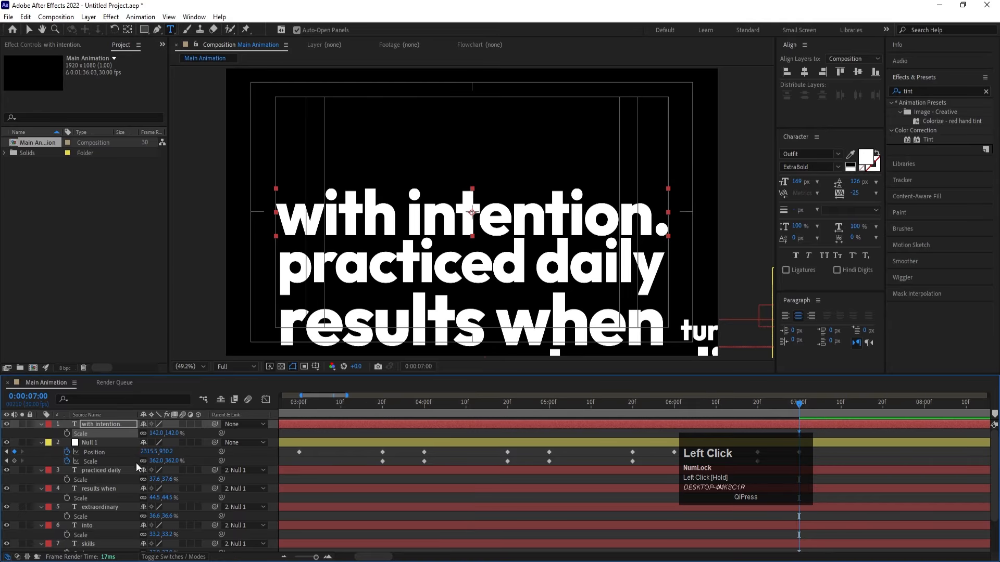
Step: Adjust the null's vertical position to about 955.2 at 0:00:07:00, and parent "with intention." to it, directly below it in the stack
left_click(94, 452)
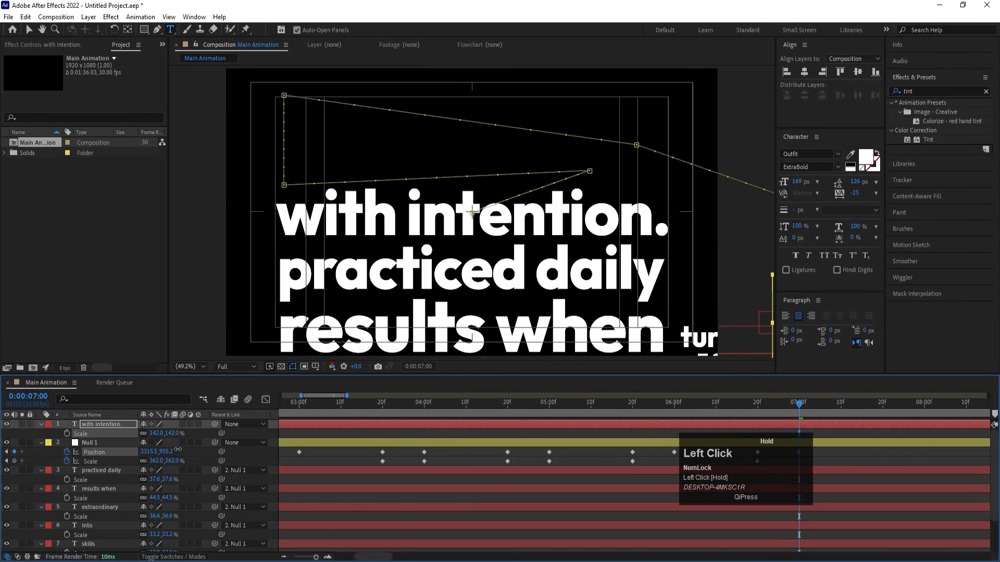
left_click_drag(98, 424, 121, 424)
Step: Preview the whole text animation from the start of the timeline
key("minus")
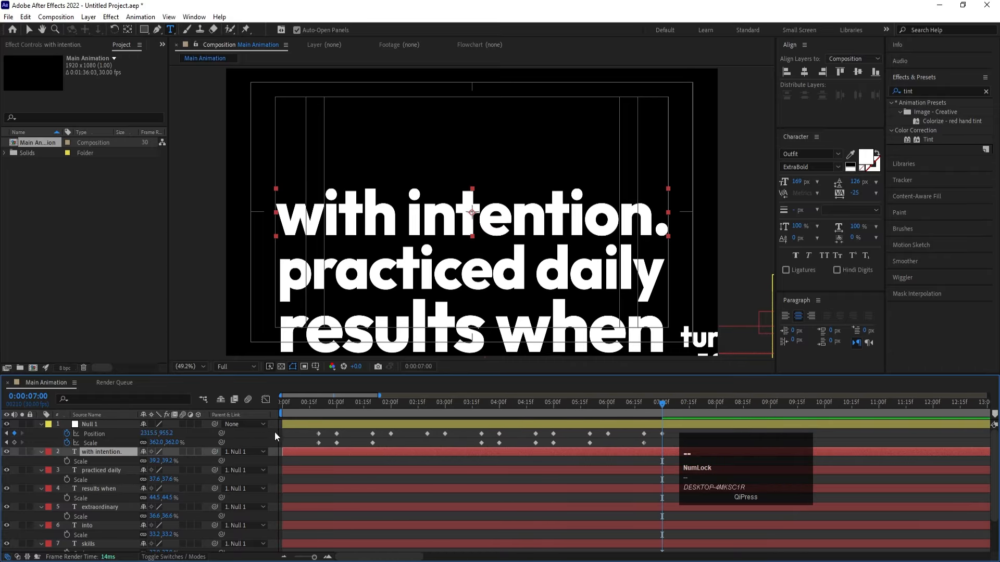
left_click(285, 402)
key("space")
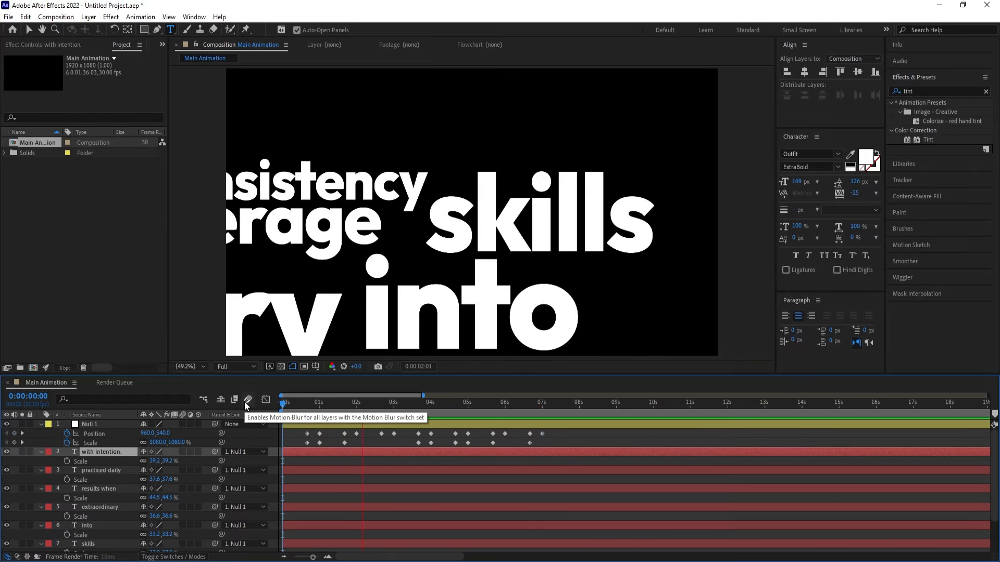
key("space")
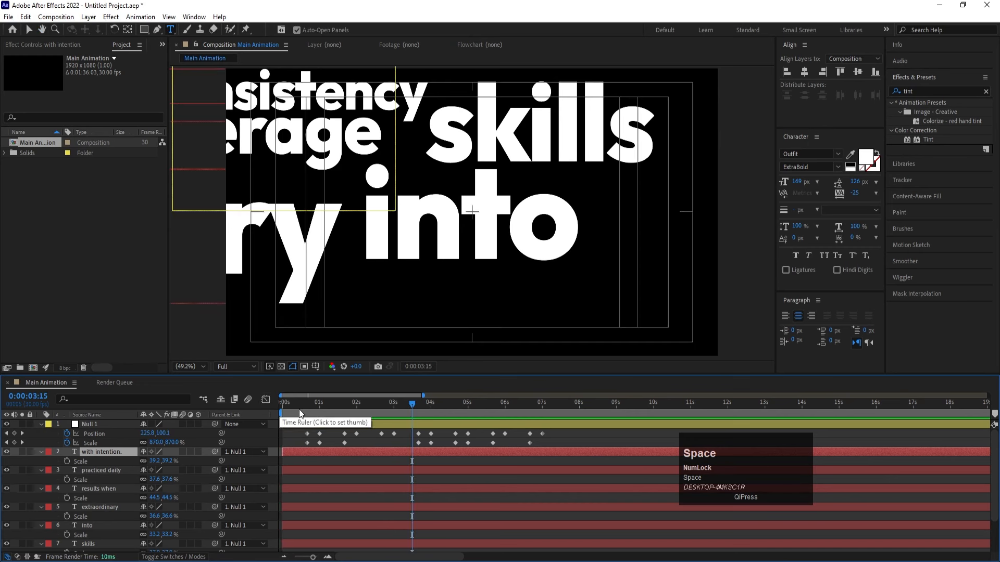
Step: Return to 0:00:00:00 and add a Position text animator to the "Consistency" layer
left_click(282, 405)
scroll(331, 451, "down", 2)
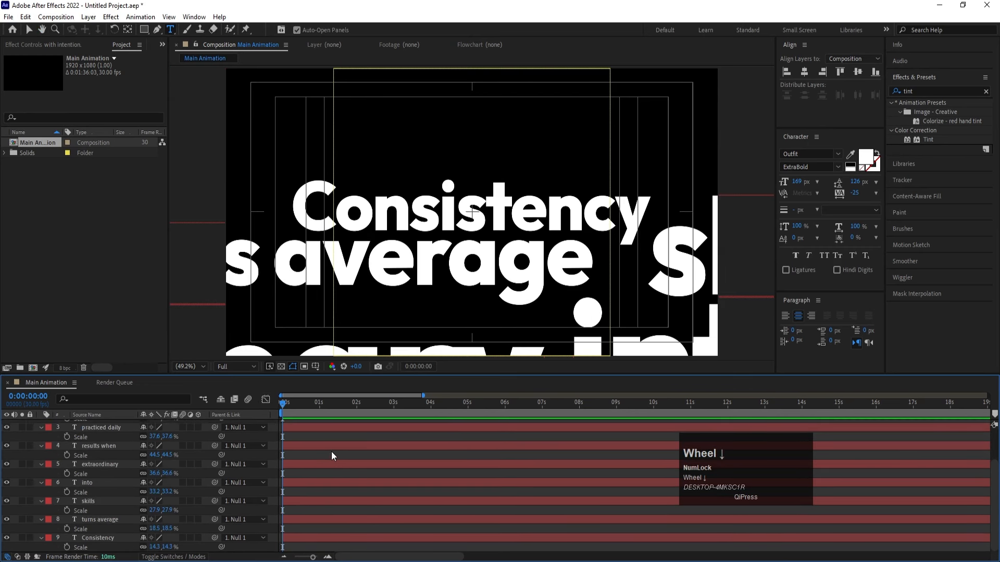
scroll(331, 452, "up", 2)
key("=")
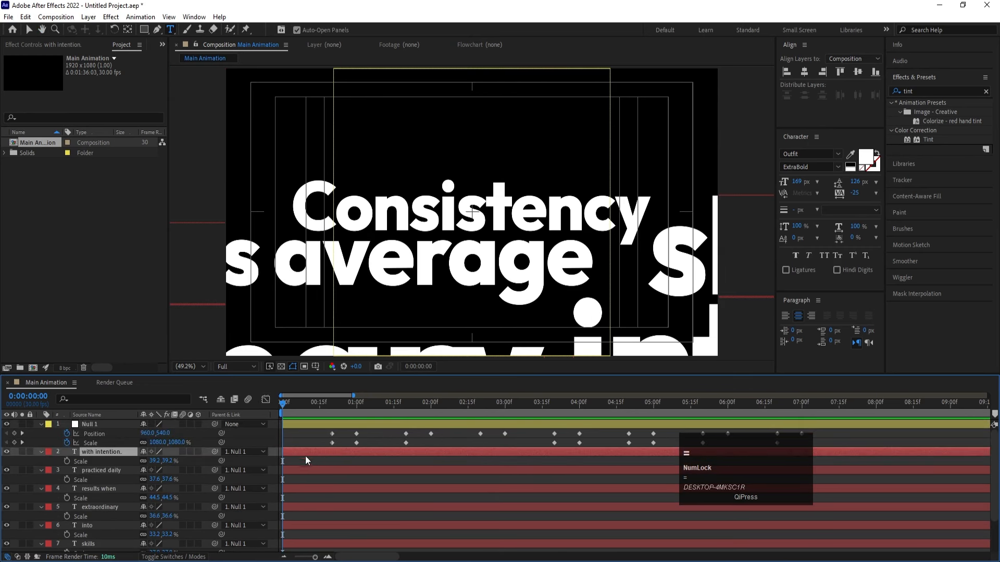
scroll(299, 460, "down", 2)
left_click(96, 538)
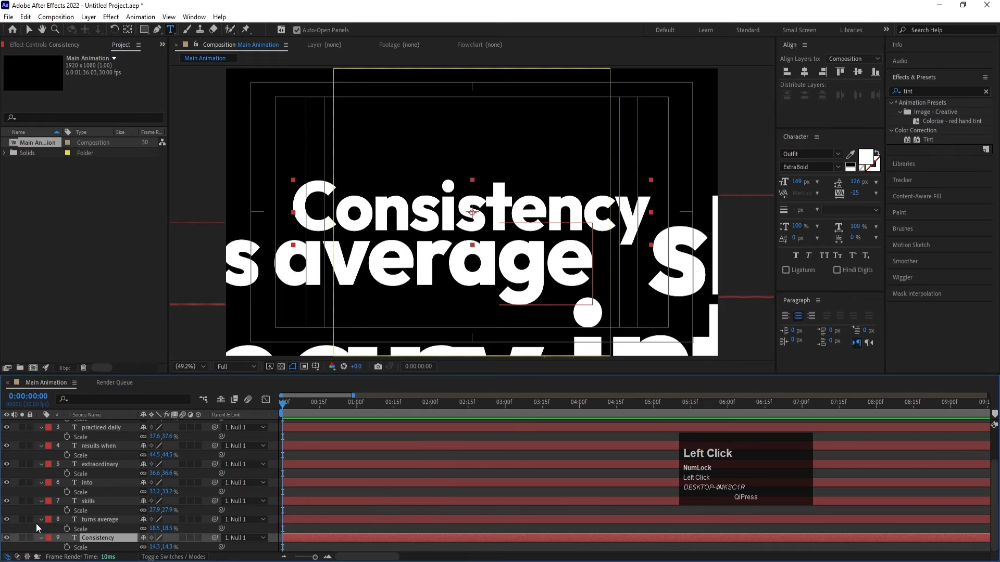
left_click(41, 538)
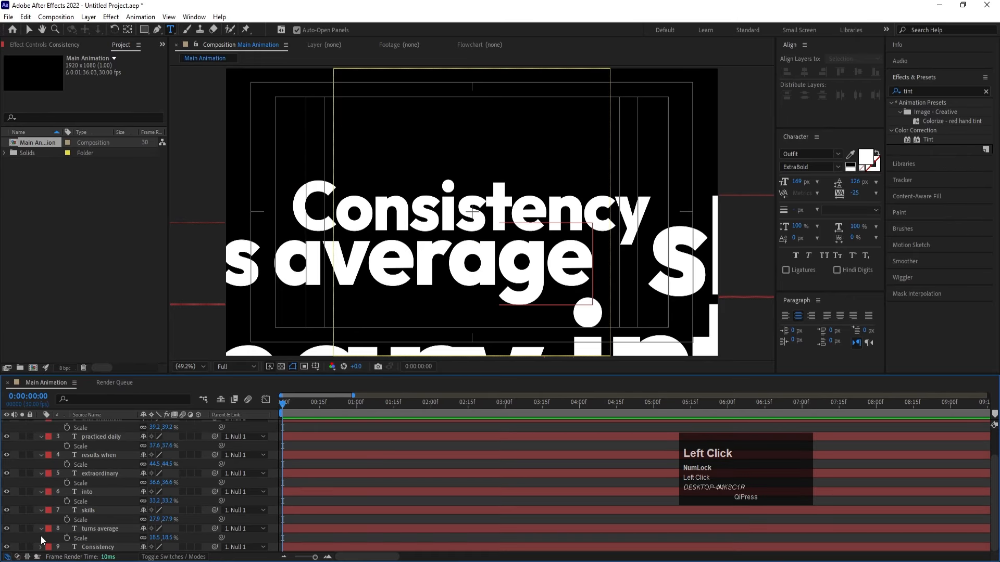
left_click(40, 547)
scroll(72, 542, "down", 2)
left_click(203, 493)
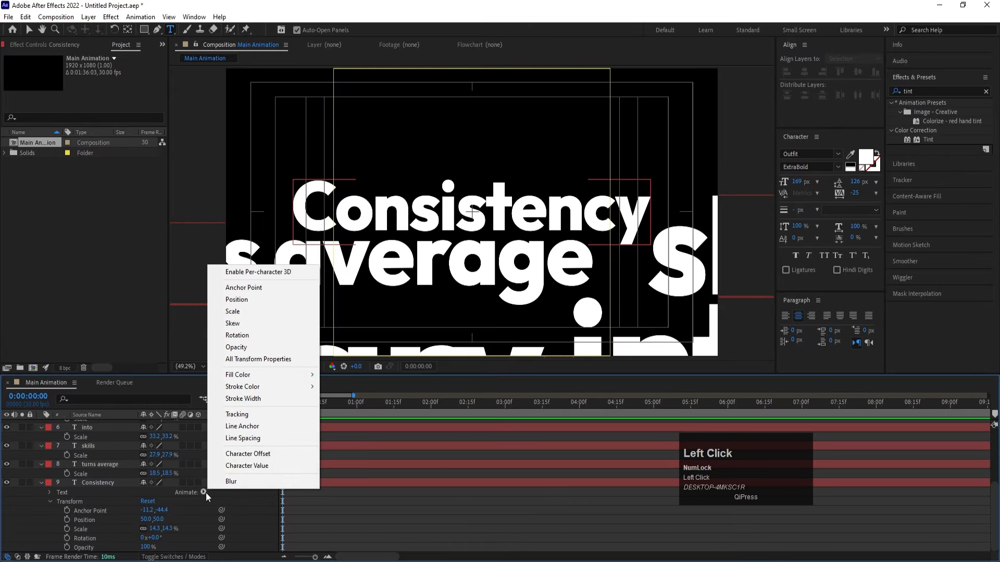
left_click(237, 300)
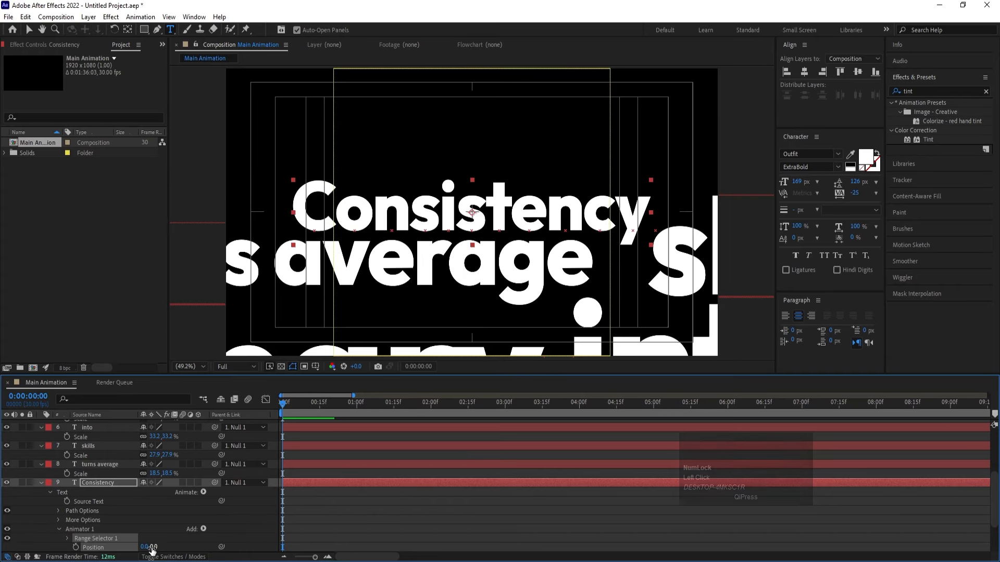
Step: Set the "Consistency" animator's Position to 0, 132 and keyframe its range selector Start from 0% at 0:00:00:00 to 100% at 0:00:00:20
left_click_drag(151, 551, 124, 552)
left_click(67, 538)
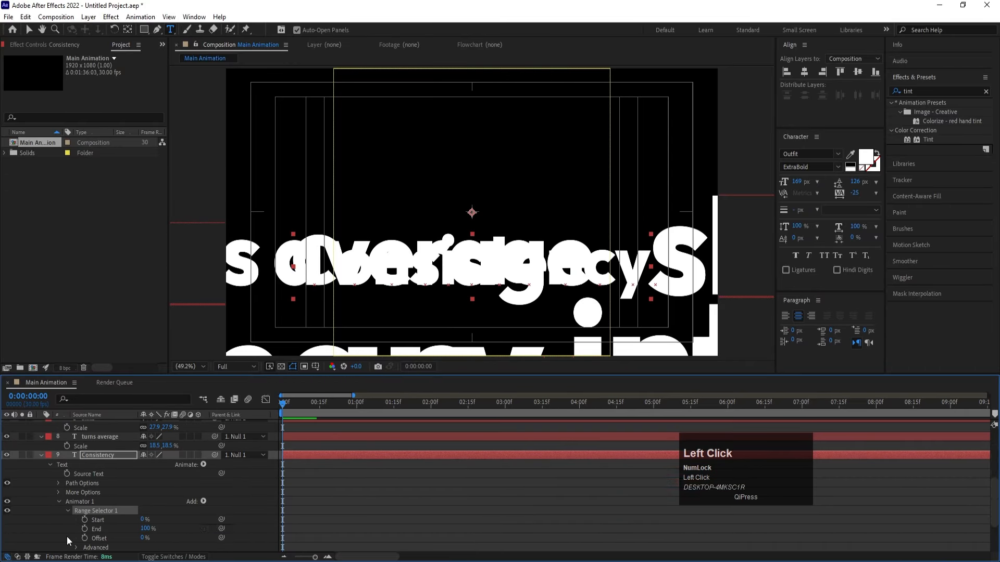
left_click(85, 519)
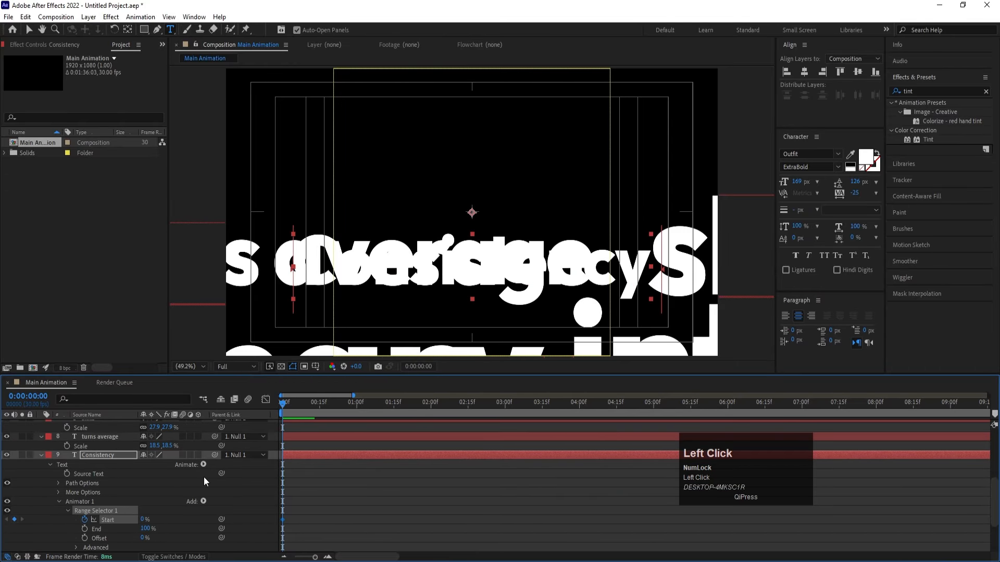
key("equal")
left_click_drag(359, 402, 382, 407)
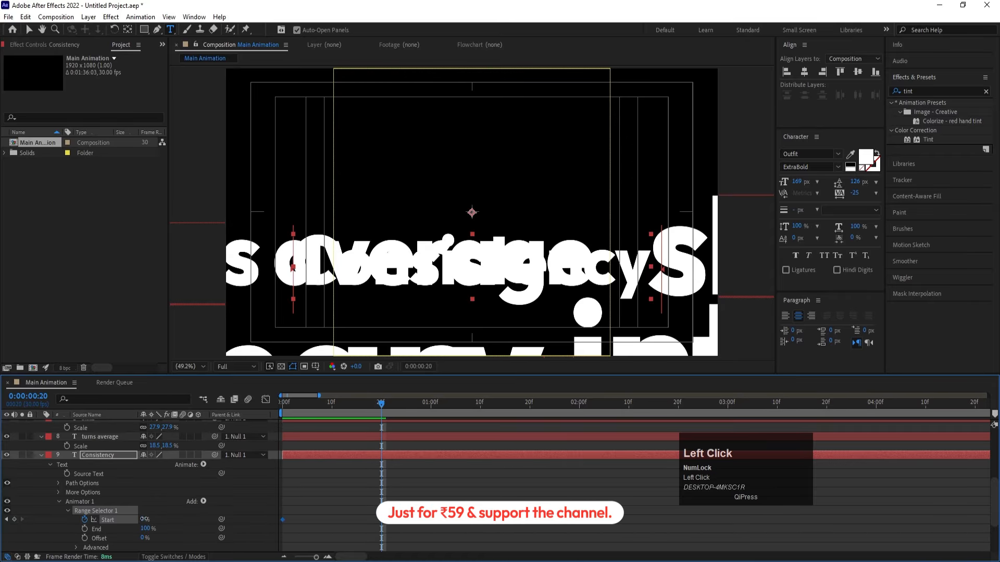
left_click_drag(145, 519, 331, 499)
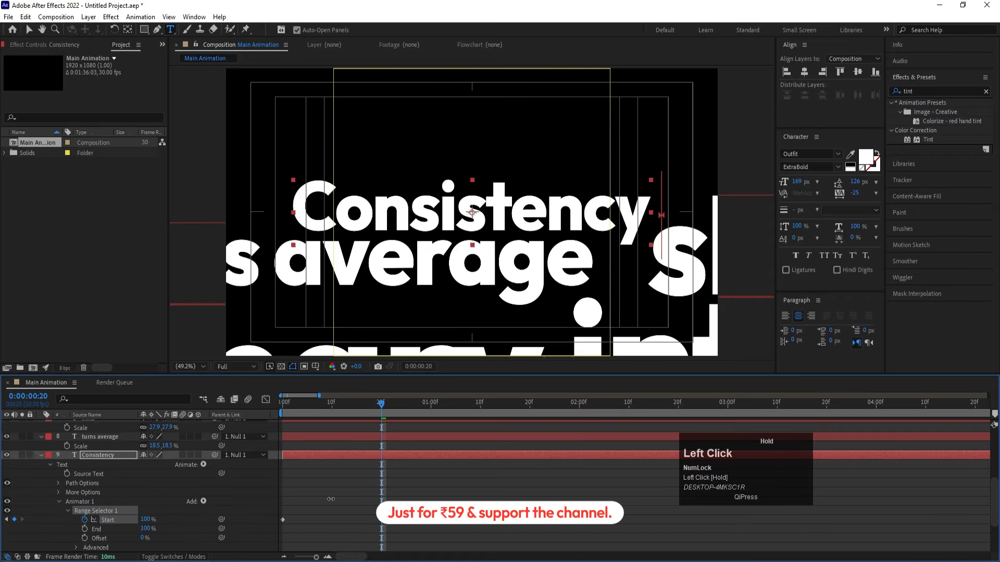
Step: Base the range selector on Words, add an Opacity property of 0% to the animator, and preview the reveal from the start
left_click(77, 548)
scroll(94, 544, "down", 3)
left_click(152, 484)
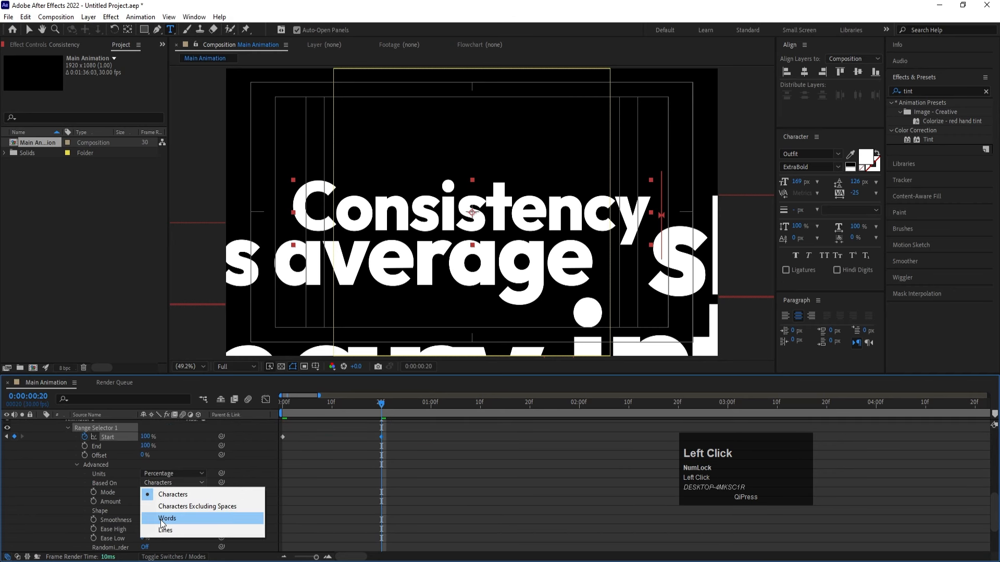
scroll(109, 490, "up", 2)
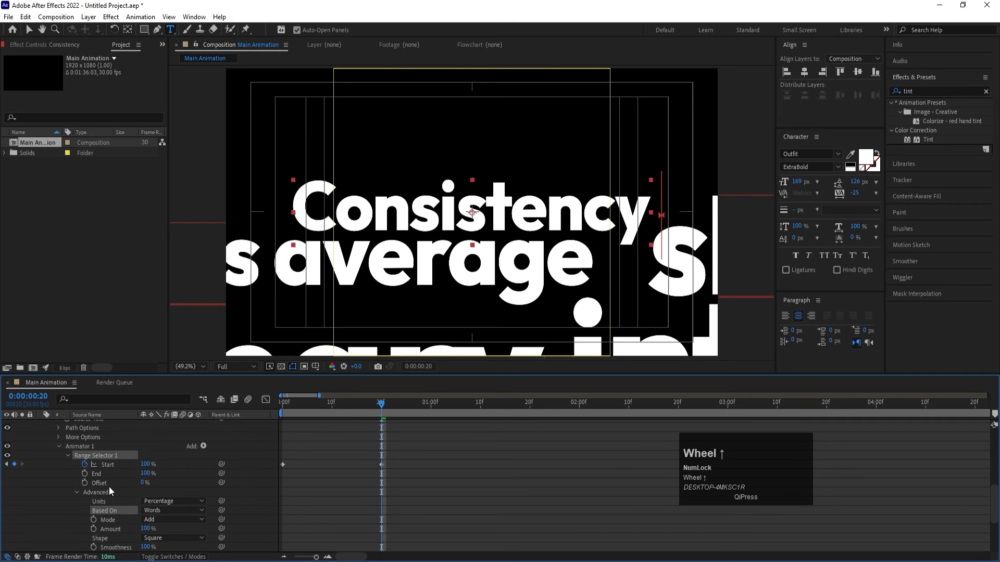
left_click(204, 447)
mouse_move(229, 450)
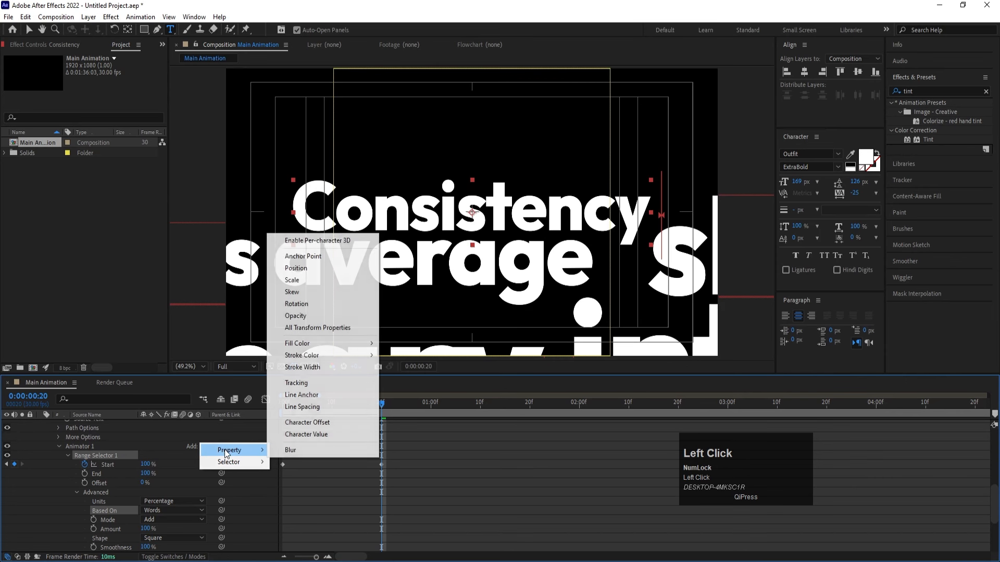
left_click(309, 315)
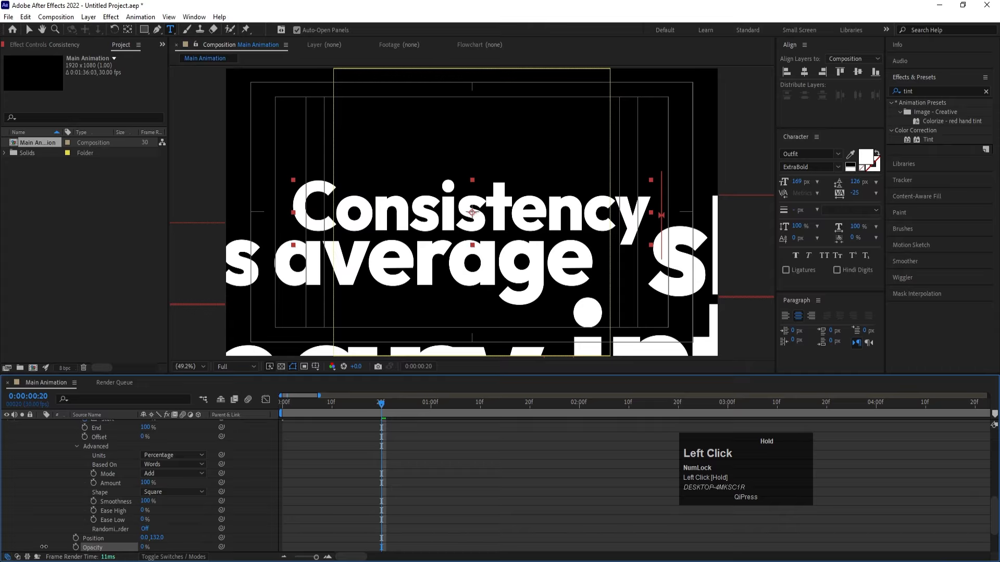
left_click_drag(295, 414, 217, 418)
key("space")
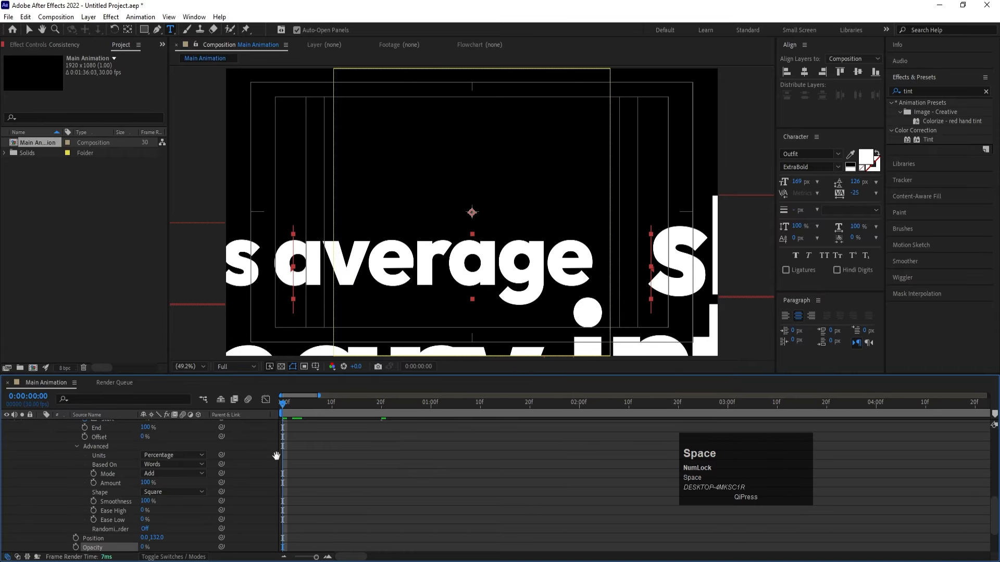
Step: Apply Easy Ease to both Start keyframes and shape their speed graph to peak early with a long ease-out, previewing the reveal
scroll(340, 467, "up", 3)
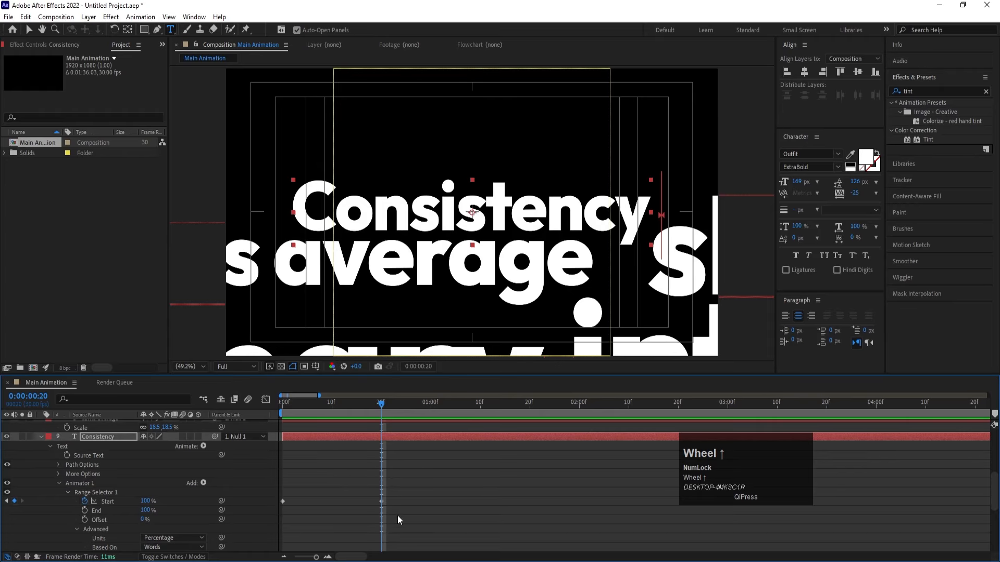
left_click_drag(423, 466, 289, 515)
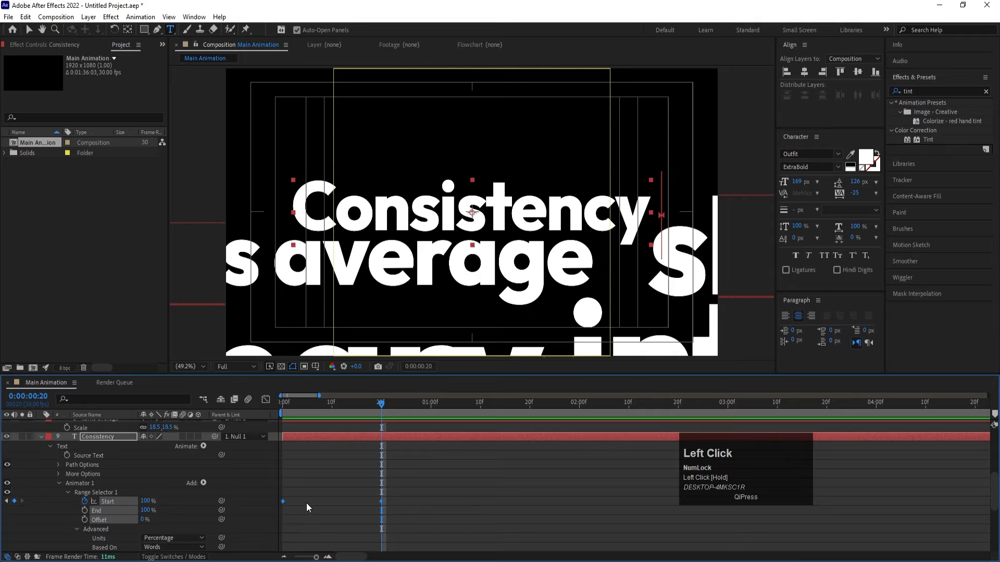
key("F9")
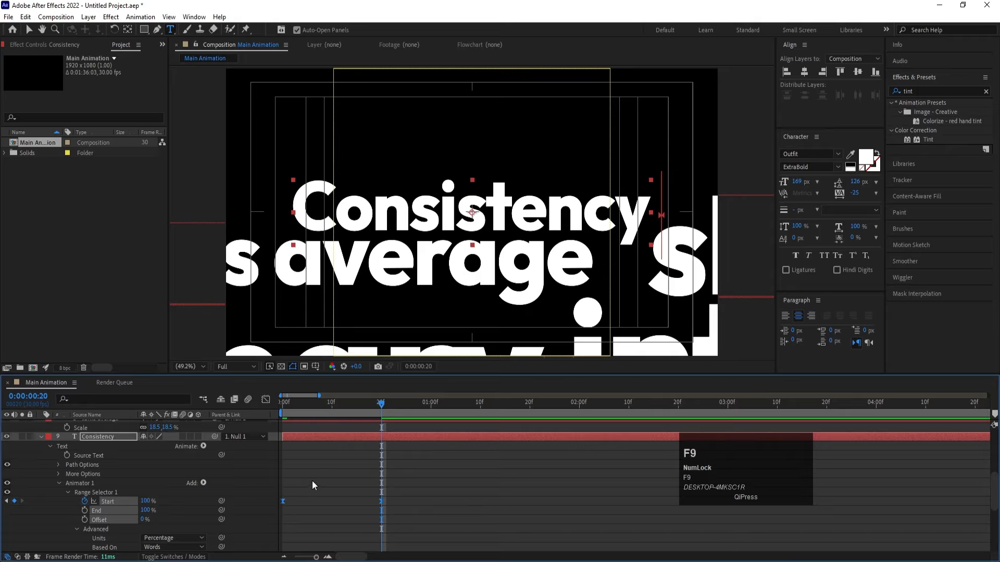
left_click(265, 399)
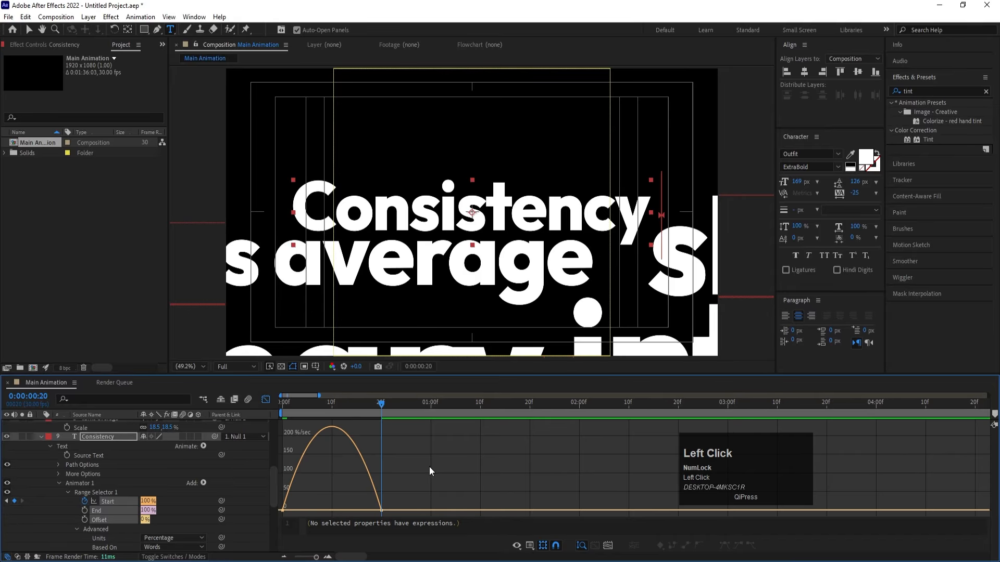
left_click_drag(430, 466, 293, 511)
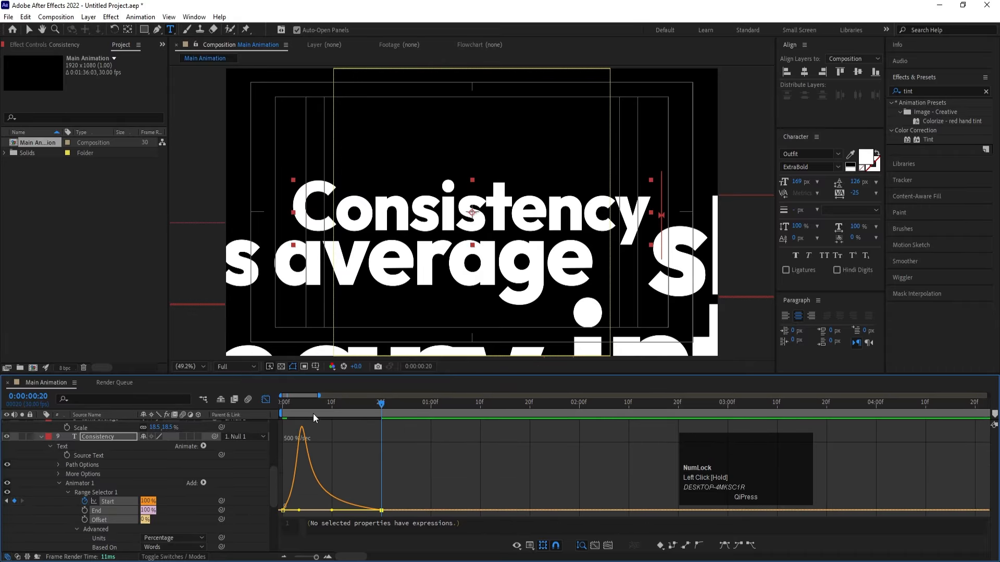
left_click_drag(308, 405, 239, 410)
key("space")
key("space")
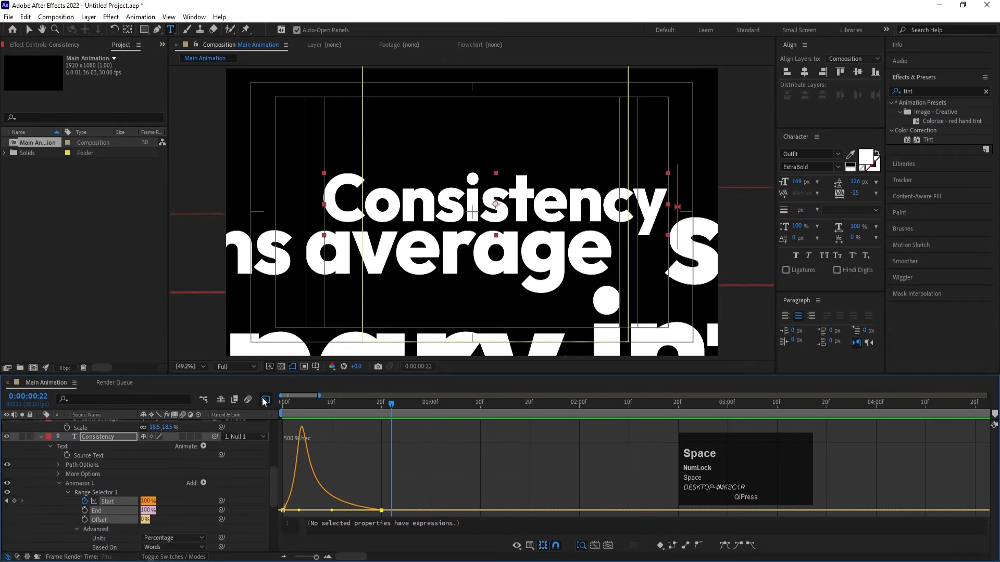
left_click(265, 400)
Step: Shorten the "Consistency" reveal by moving its last Start keyframe to about 0:00:00:14, with the current time at 0:00:00:00
scroll(451, 504, "up", 2)
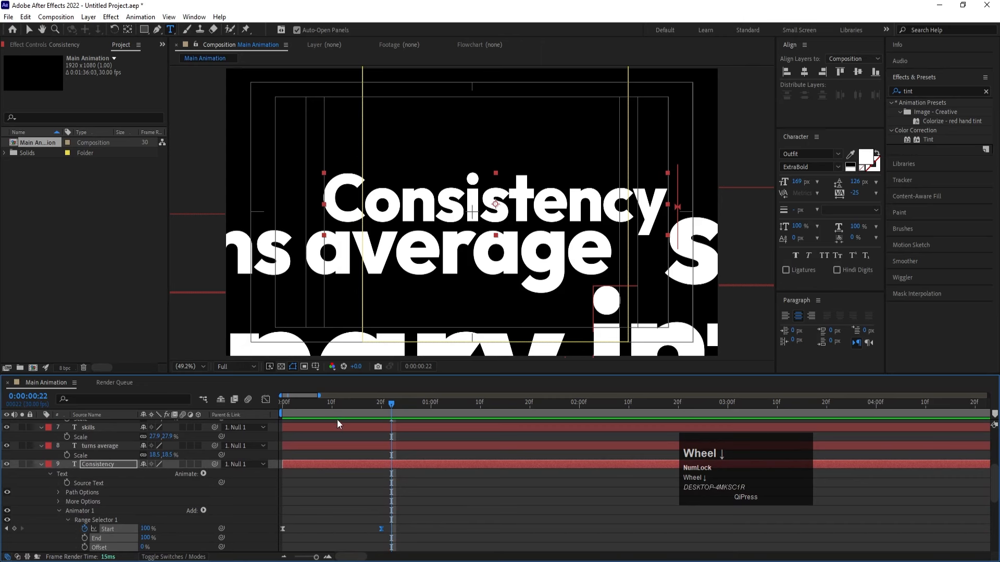
left_click_drag(307, 404, 189, 471)
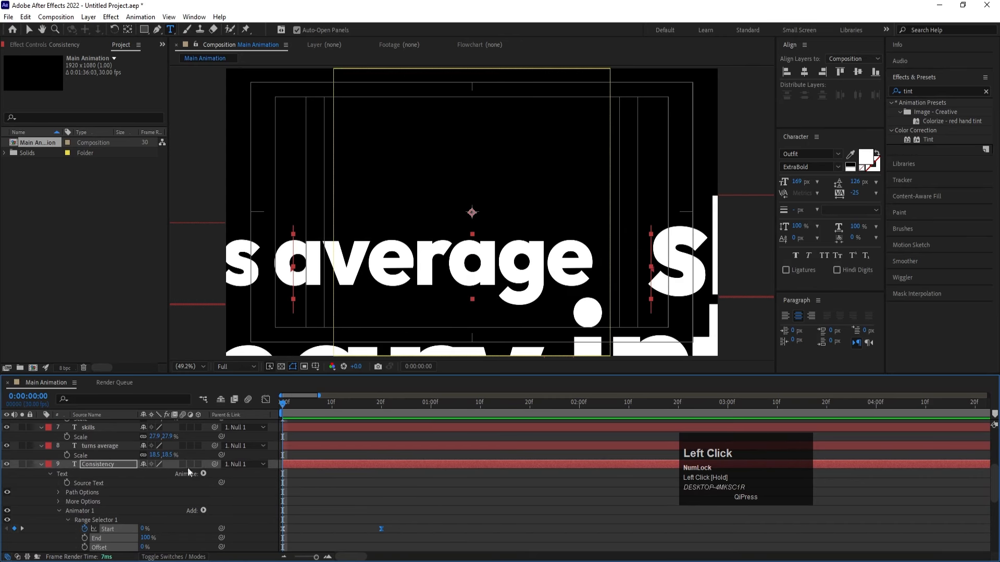
left_click(91, 510)
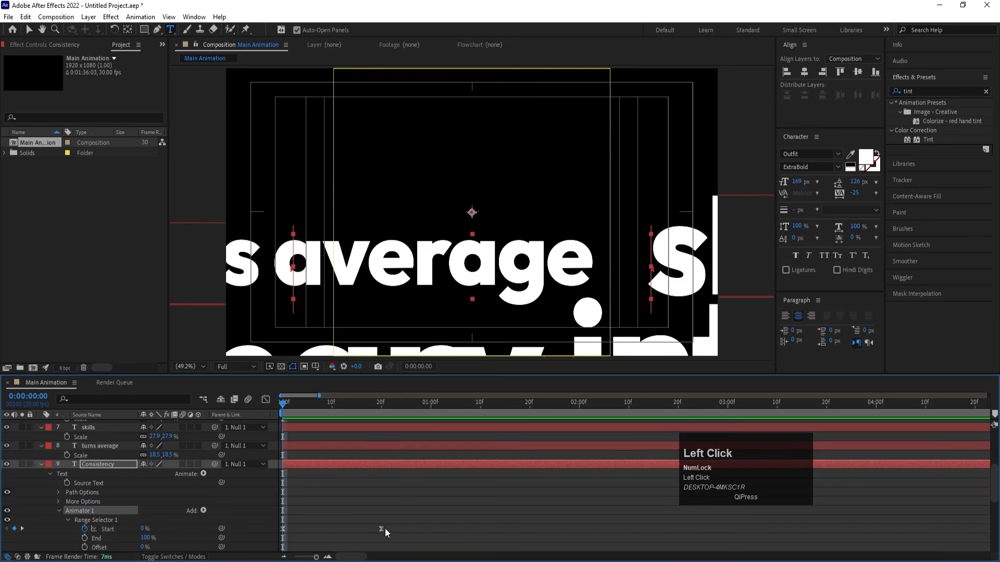
left_click_drag(380, 529, 352, 528)
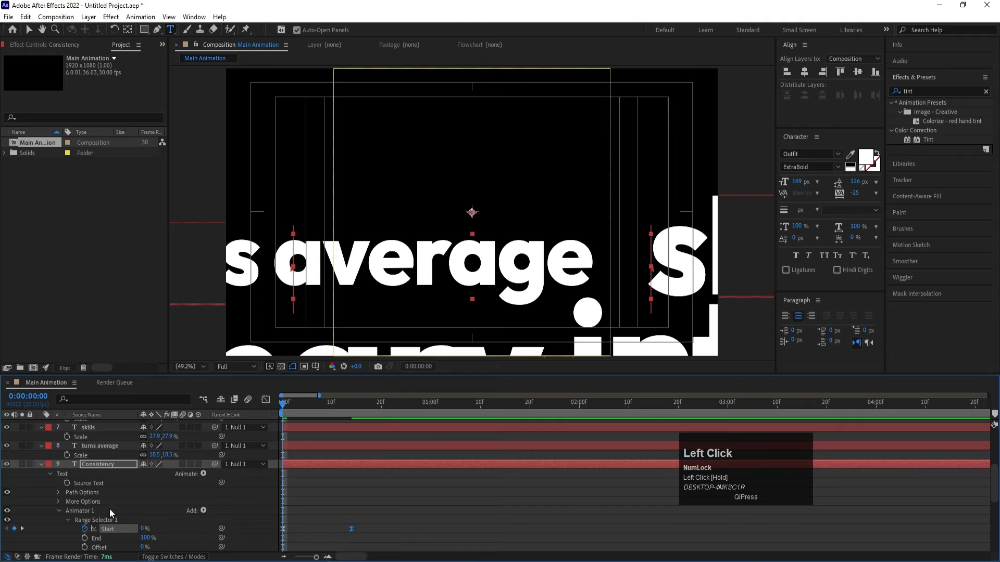
Step: Copy Animator 1 from "Consistency" onto all other text layers, "turns average" through "with intention.", at 0:00:00:00 and preview briefly
left_click(102, 508)
key("ctrl+c")
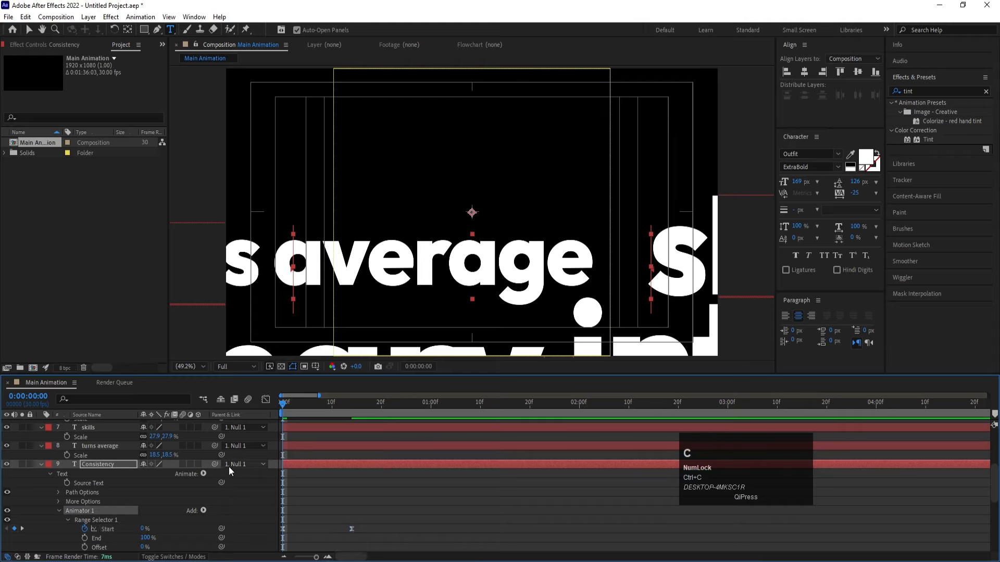
left_click(298, 448)
scroll(308, 460, "up", 4)
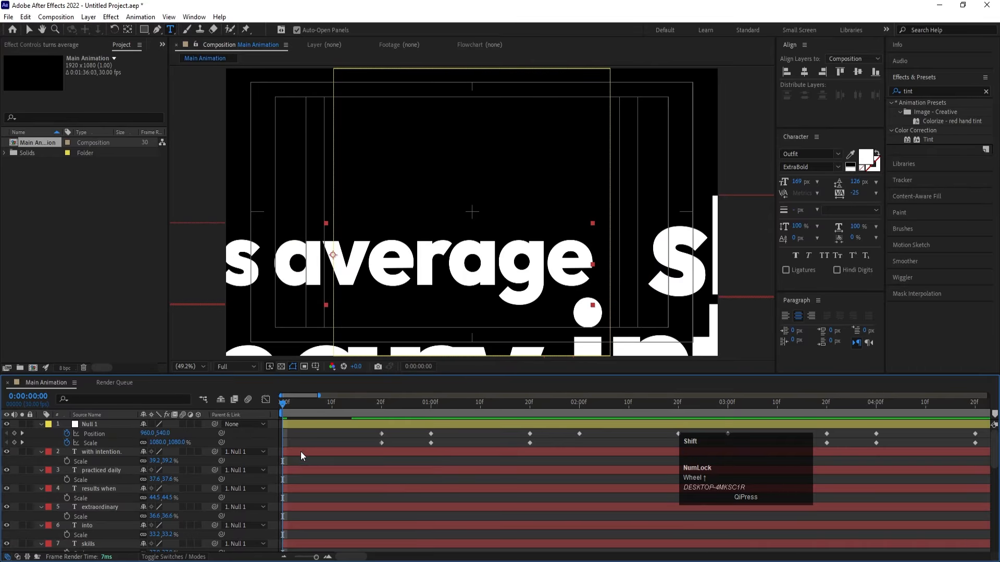
left_click(300, 451, "shift")
key("ctrl+v")
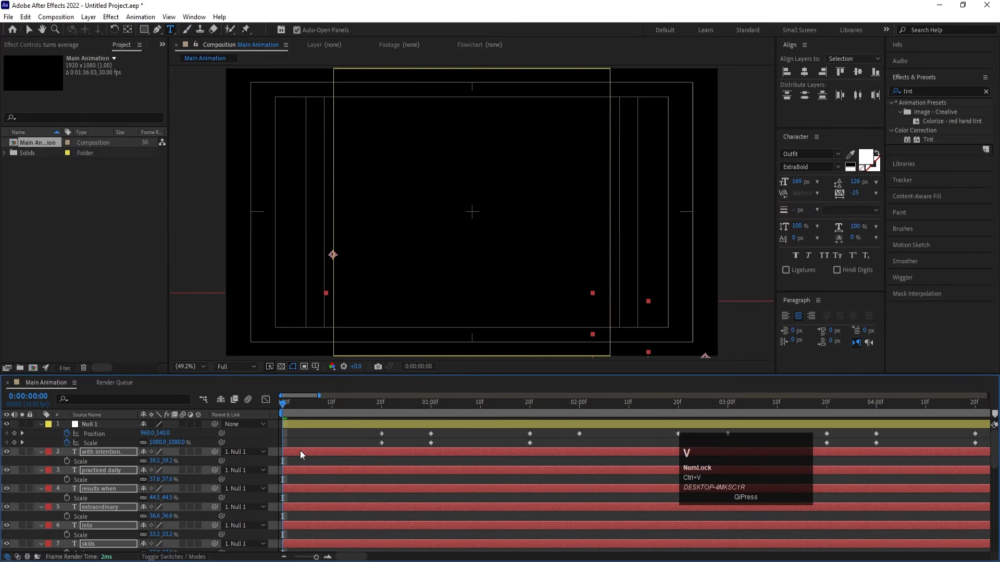
key("space")
left_click(316, 437)
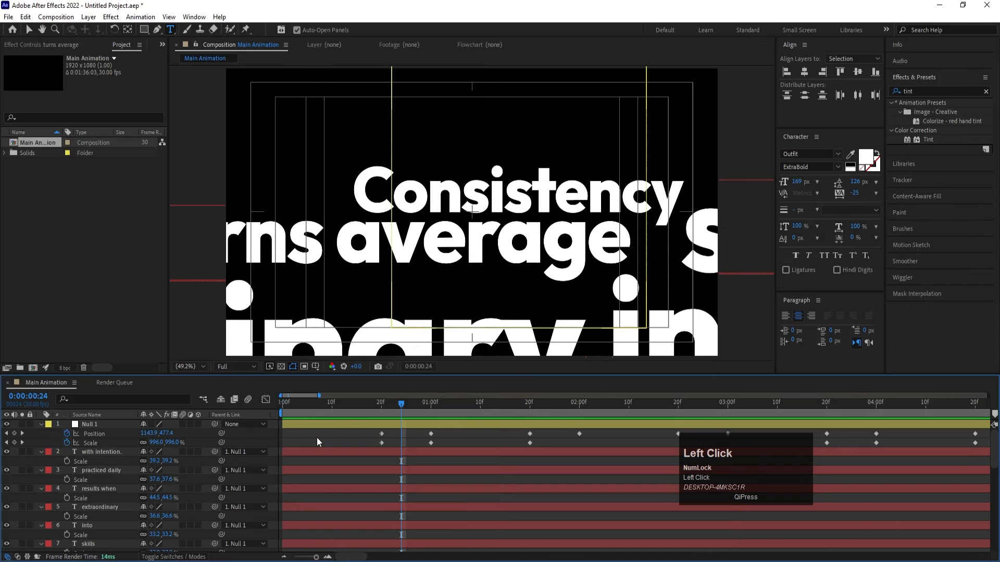
key("space")
Step: Apply Easy Ease to all Position and Scale keyframes of the null
key("minus")
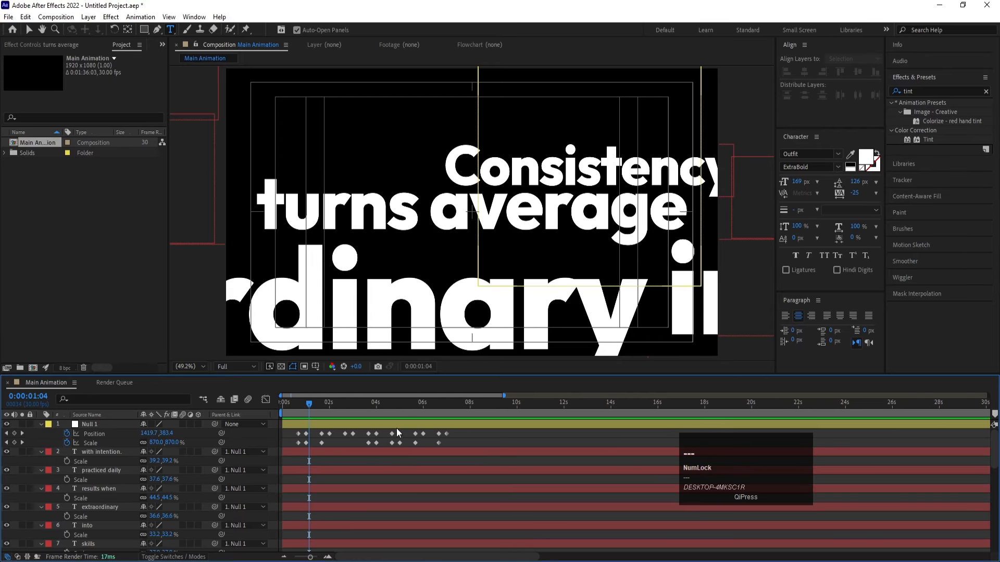
left_click(350, 427)
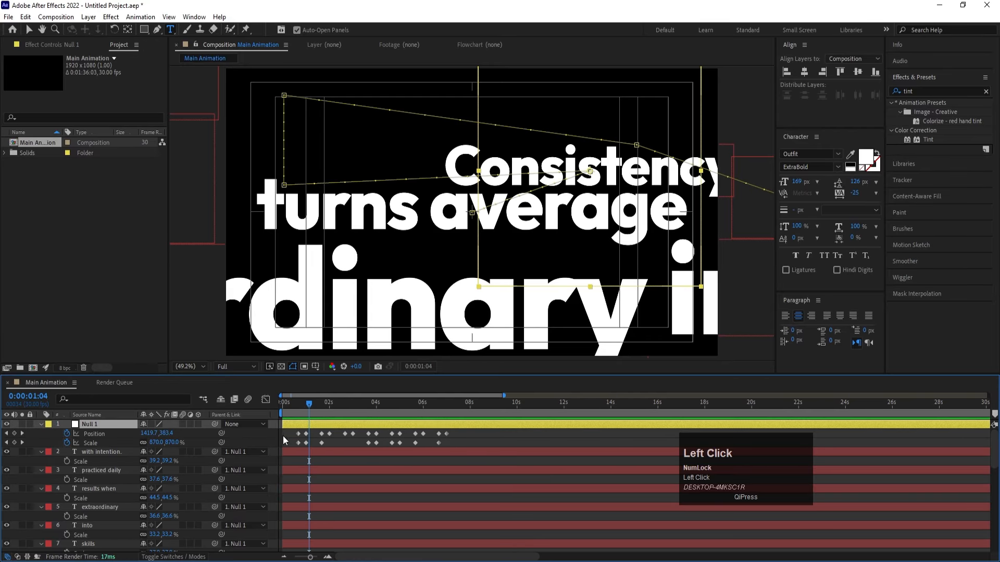
left_click_drag(289, 430, 510, 448)
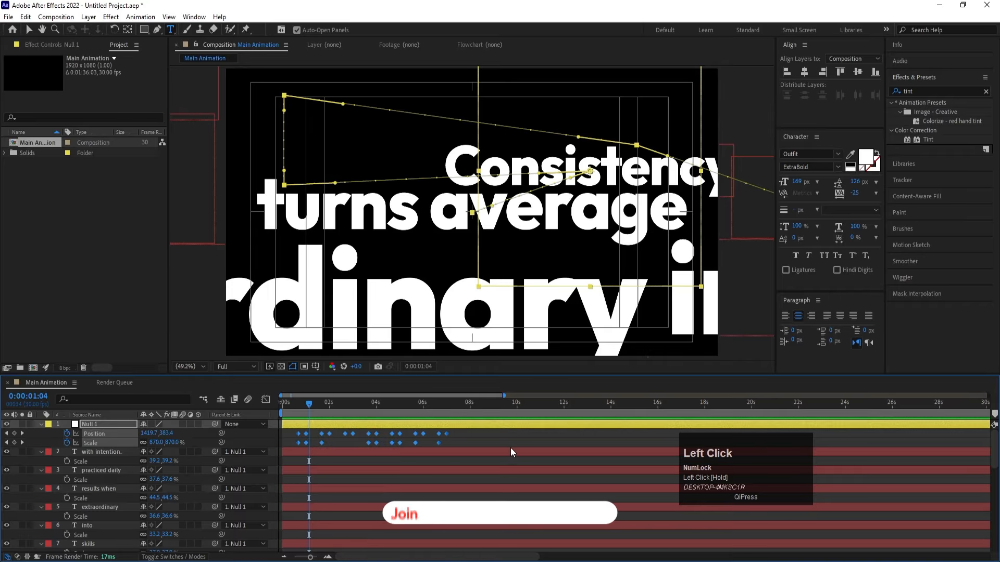
key("F9")
key("equal")
key("equal")
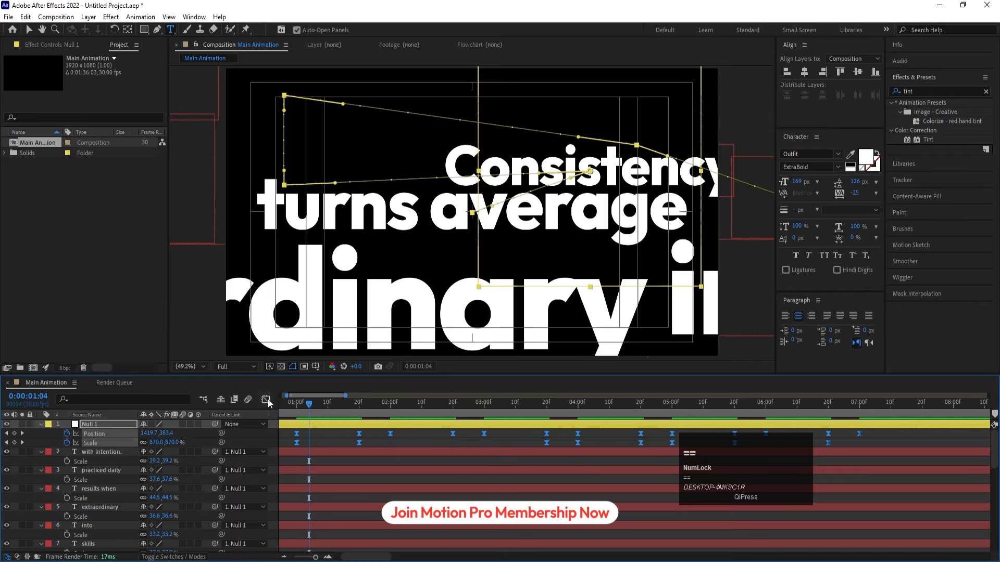
Step: Reshape the speed graph of all the null's Position and Scale keyframes into sharp peaks with long eases on both sides
left_click(266, 399)
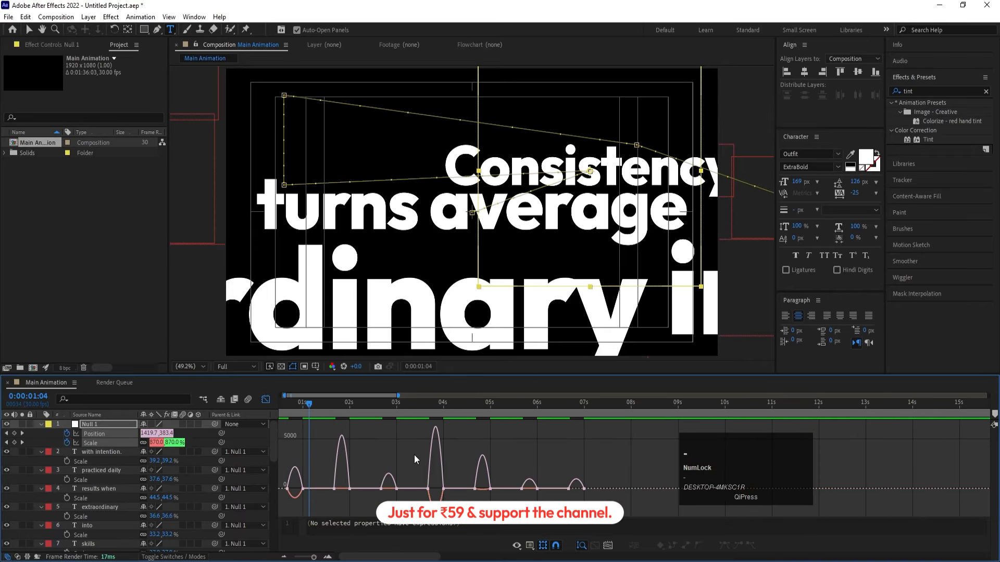
right_click(414, 455)
left_click(620, 451)
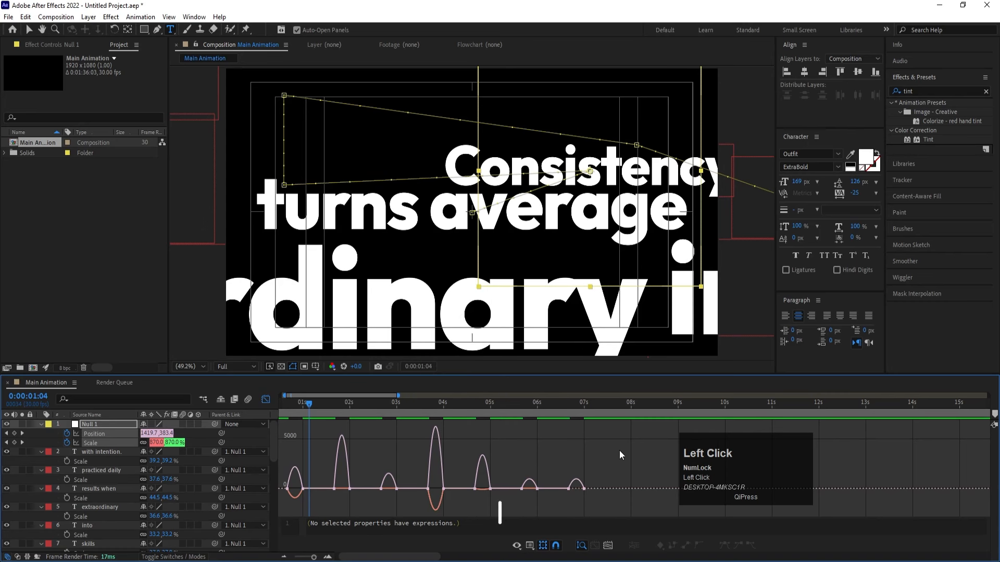
left_click_drag(619, 451, 316, 515)
key("equal")
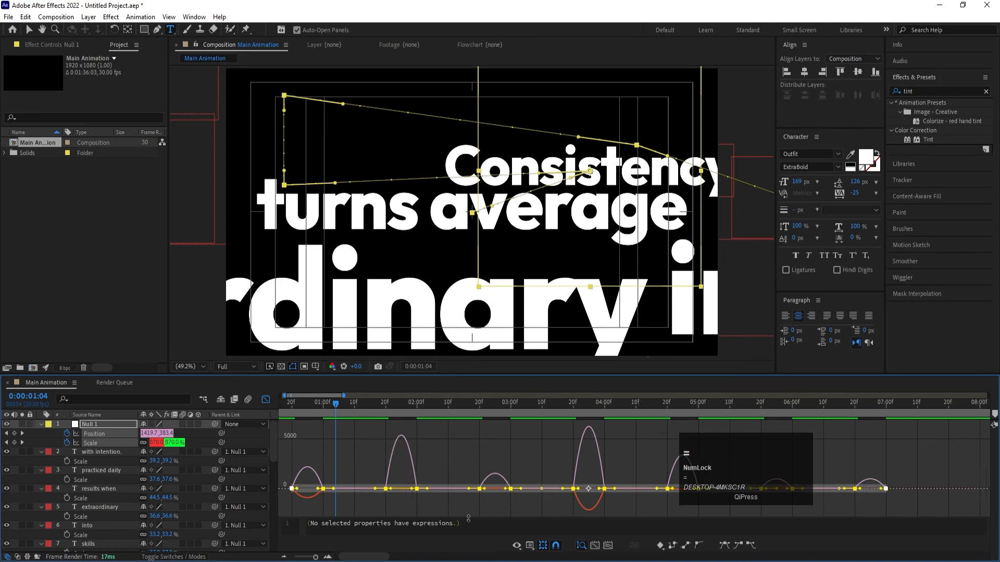
left_click(411, 490)
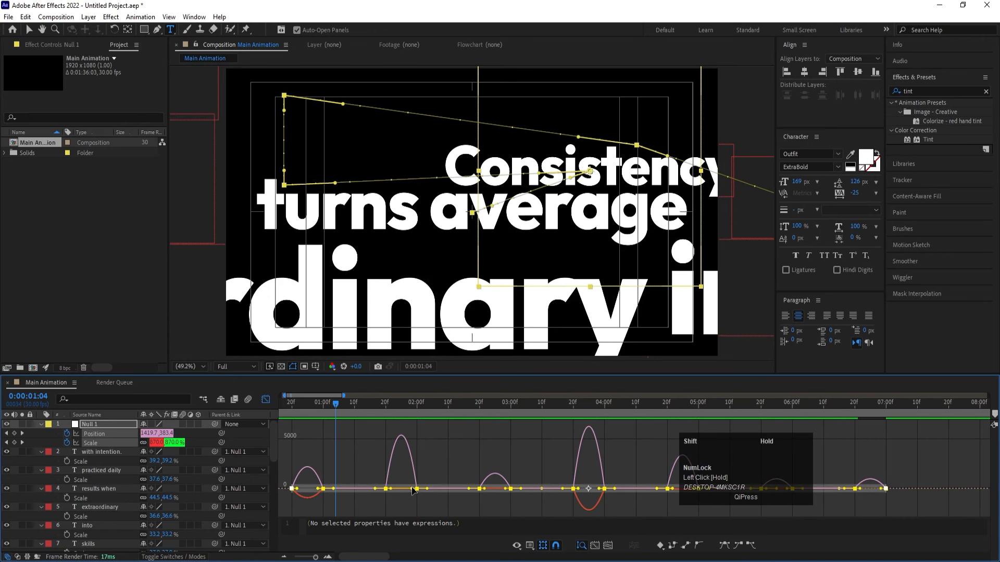
left_click_drag(413, 490, 397, 490)
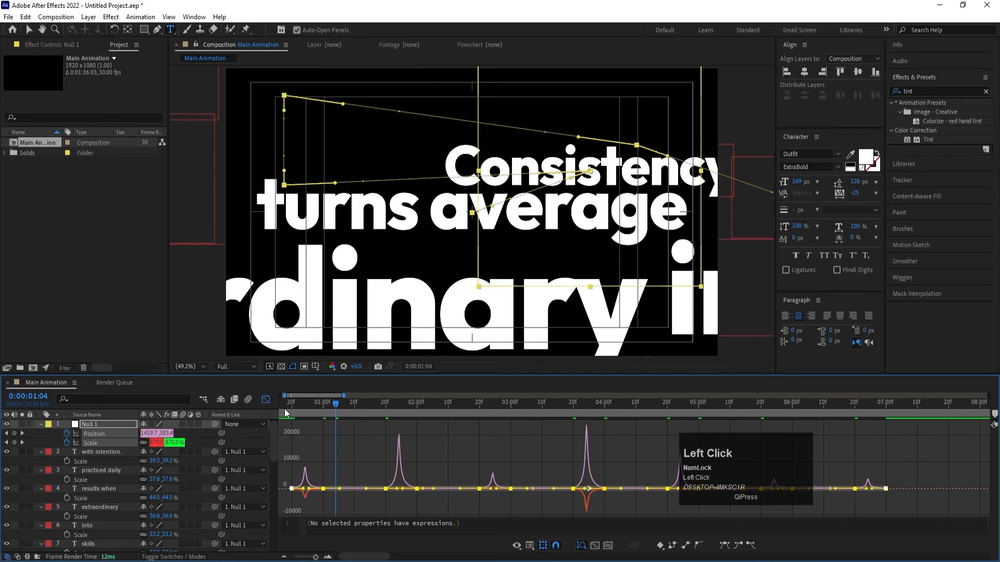
Step: Close the graph editor, preview the eased movement from 0:00:00:18, and return to 0:00:00:00
left_click(284, 408)
left_click(266, 400)
key("space")
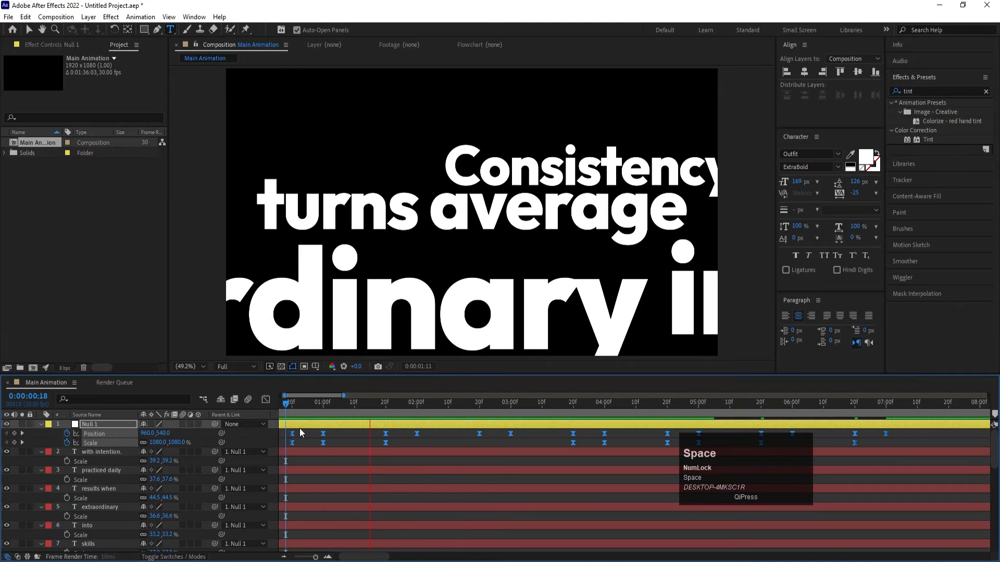
key("space")
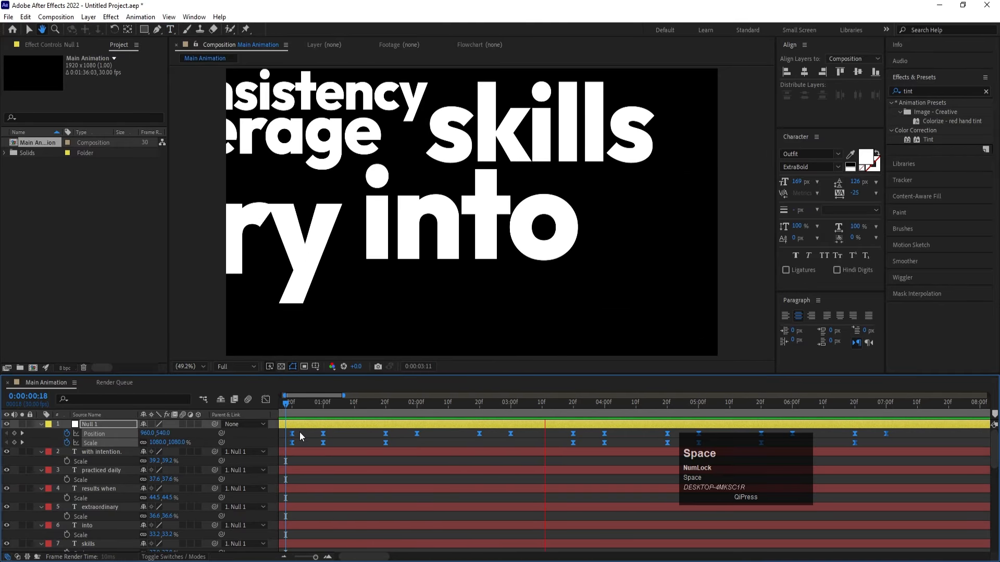
key("minus")
key("minus")
left_click_drag(330, 405, 241, 411)
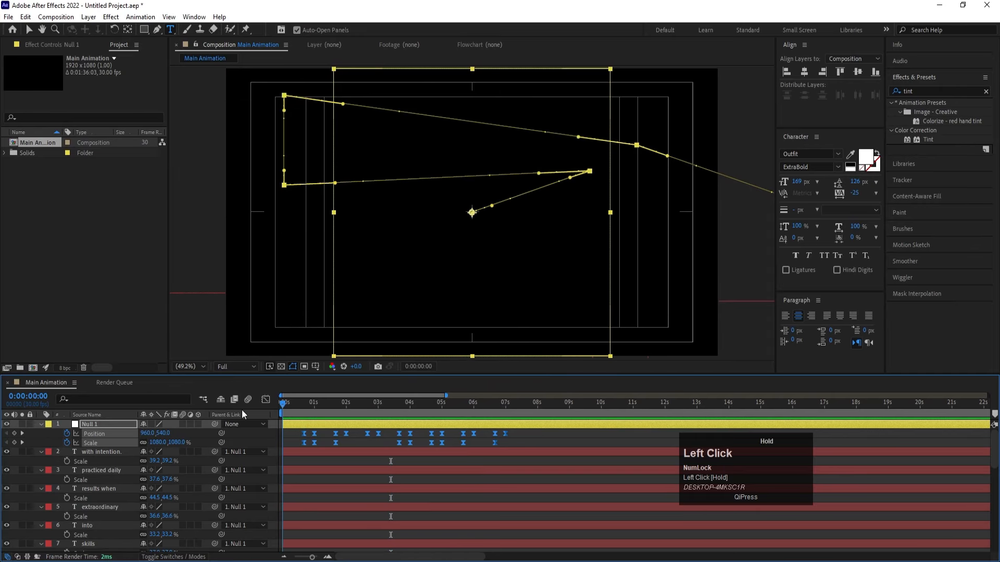
Step: Move the "turns average" text layer so it starts at 0:00:00:25
key("space")
key("space")
key("equal")
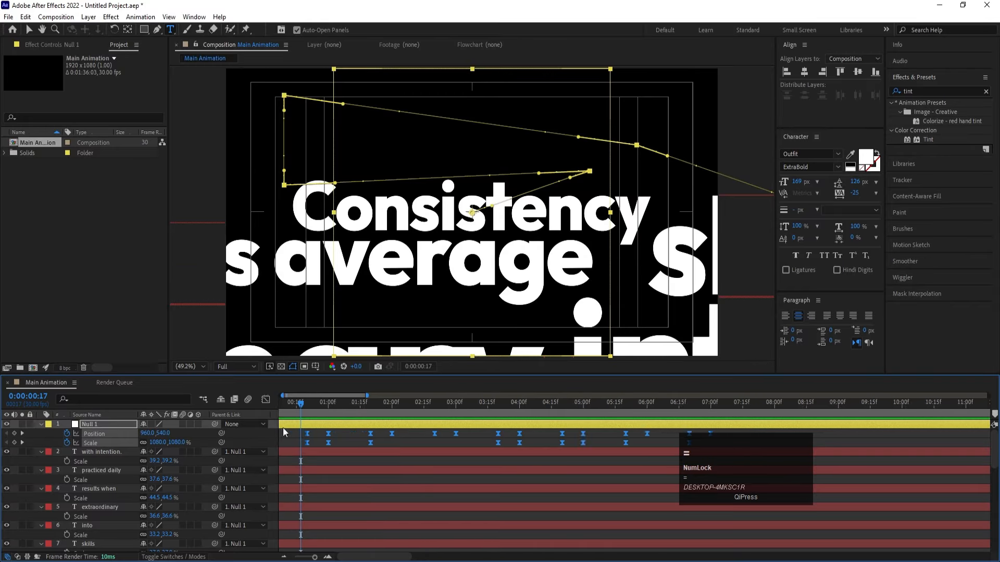
left_click_drag(308, 408, 314, 408)
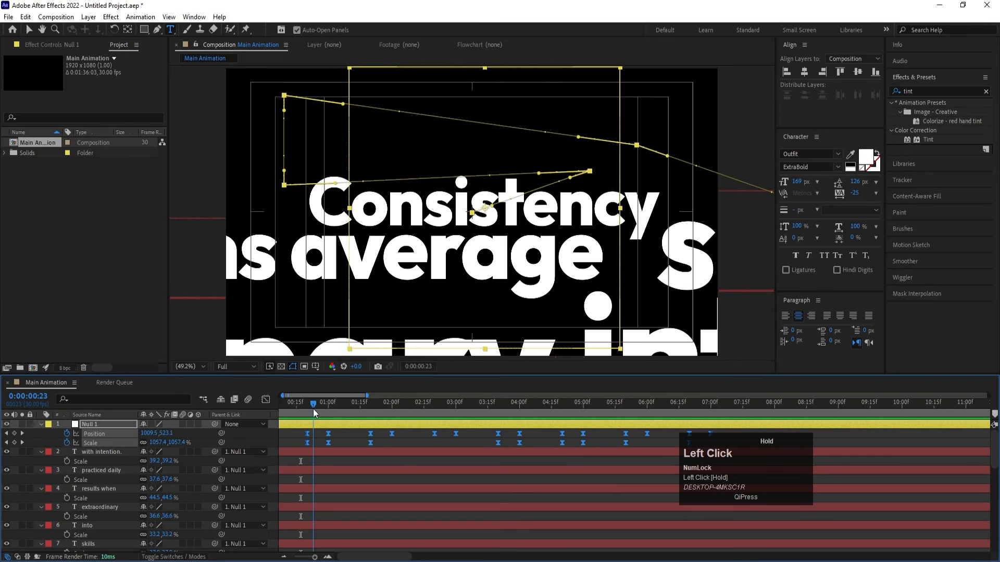
scroll(321, 455, "down", 3)
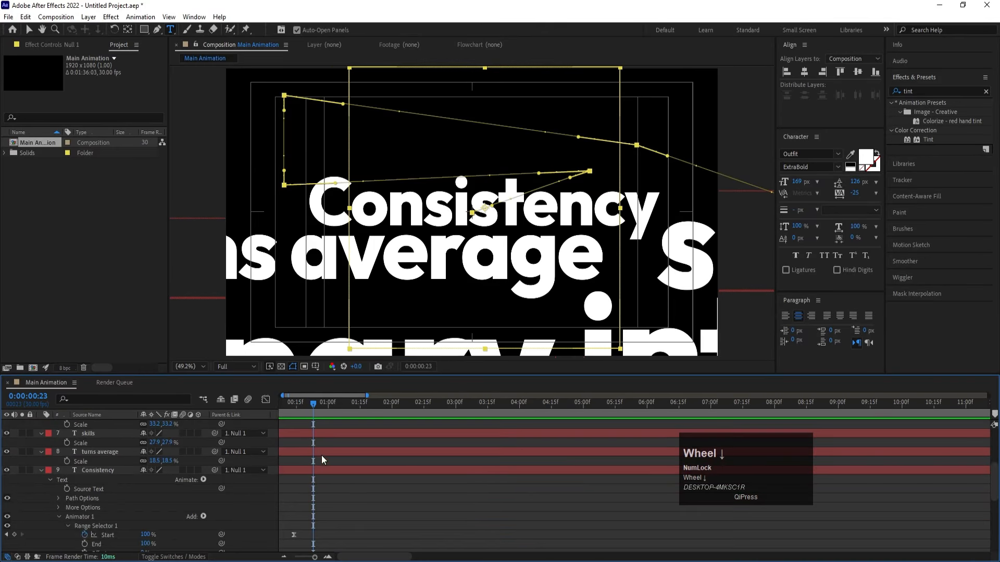
left_click(107, 452)
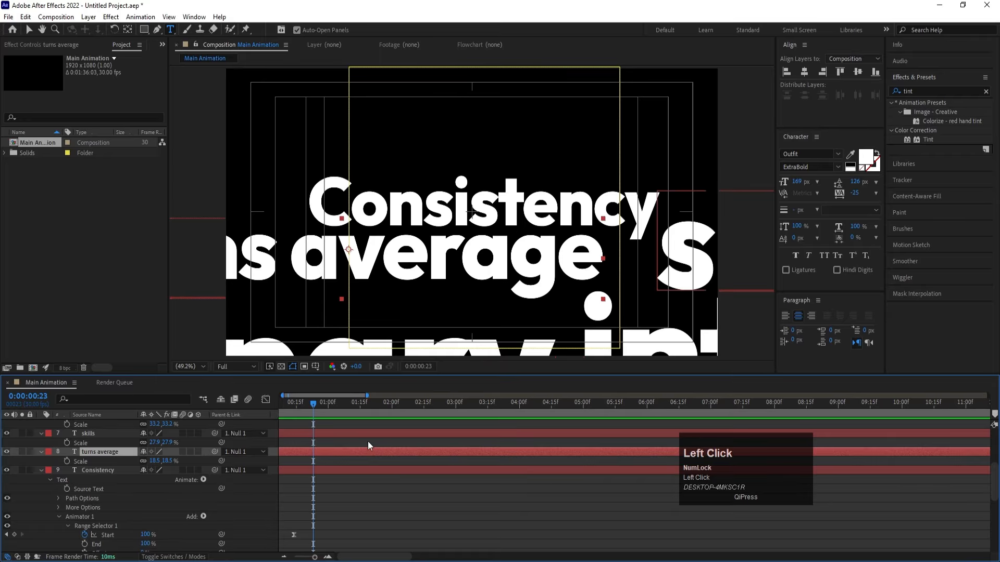
left_click_drag(314, 404, 317, 404)
key("bracketleft")
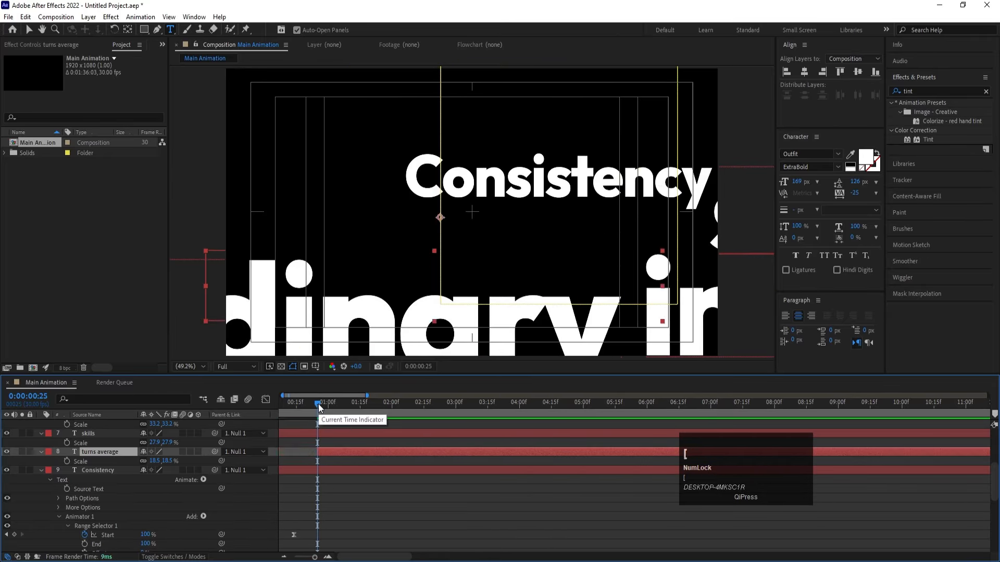
Step: Move the "skills" layer so it starts at 0:00:01:25, and collapse the open properties of all layers
key("space")
scroll(382, 435, "up", 3)
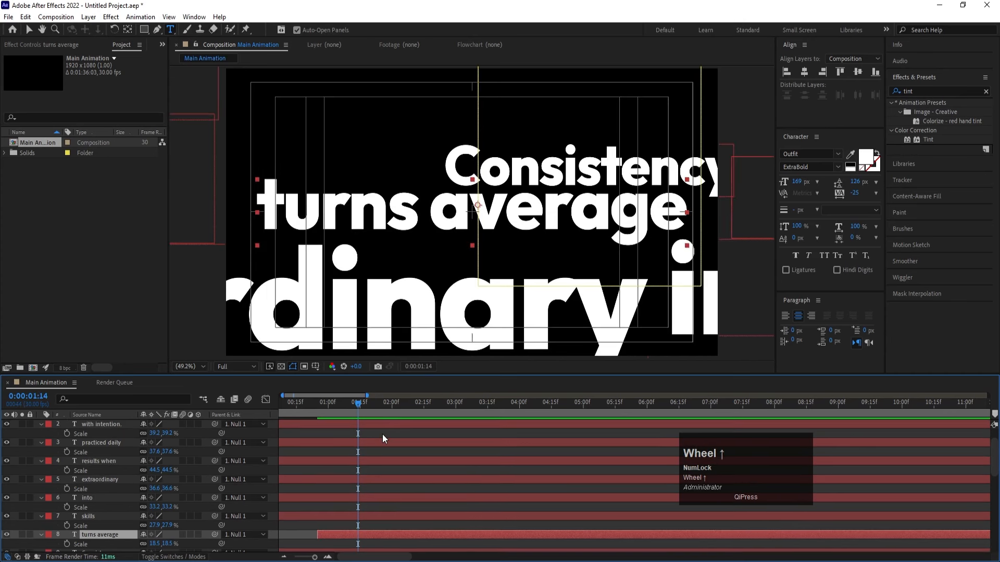
scroll(382, 434, "up", 1)
key("space")
left_click_drag(375, 411, 381, 411)
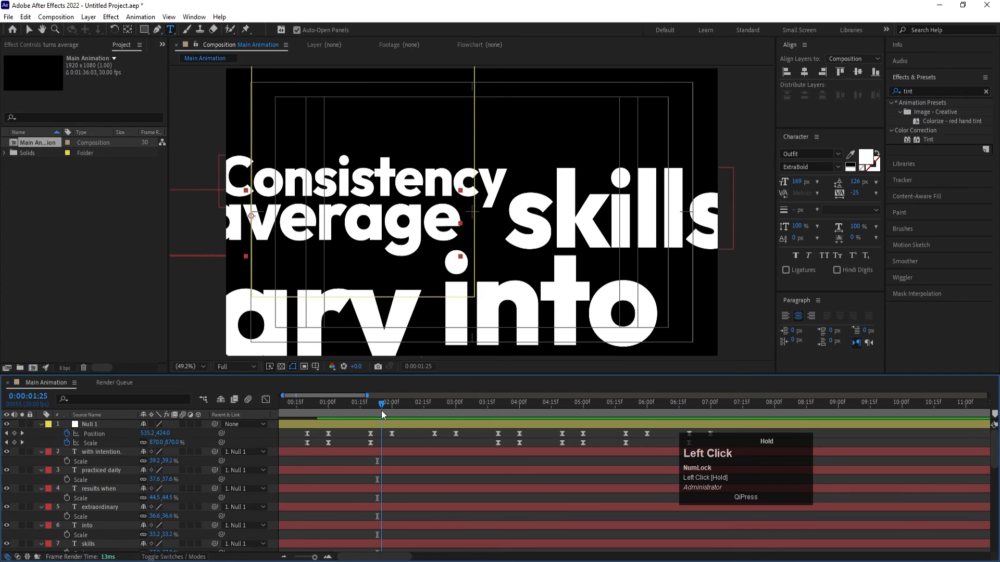
scroll(380, 458, "down", 5)
scroll(374, 437, "up", 2)
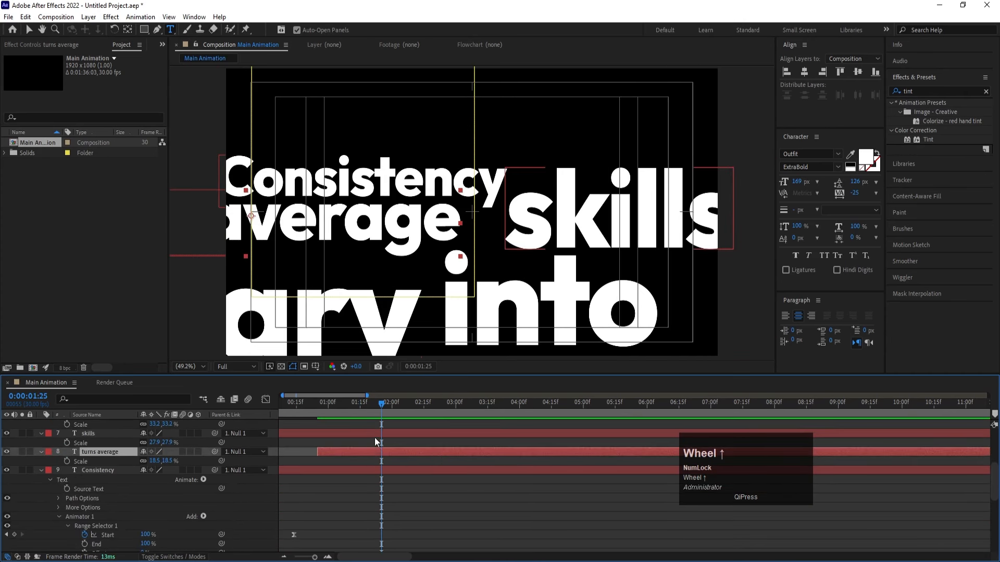
left_click(372, 432)
key("alt+bracketleft")
left_click(330, 437)
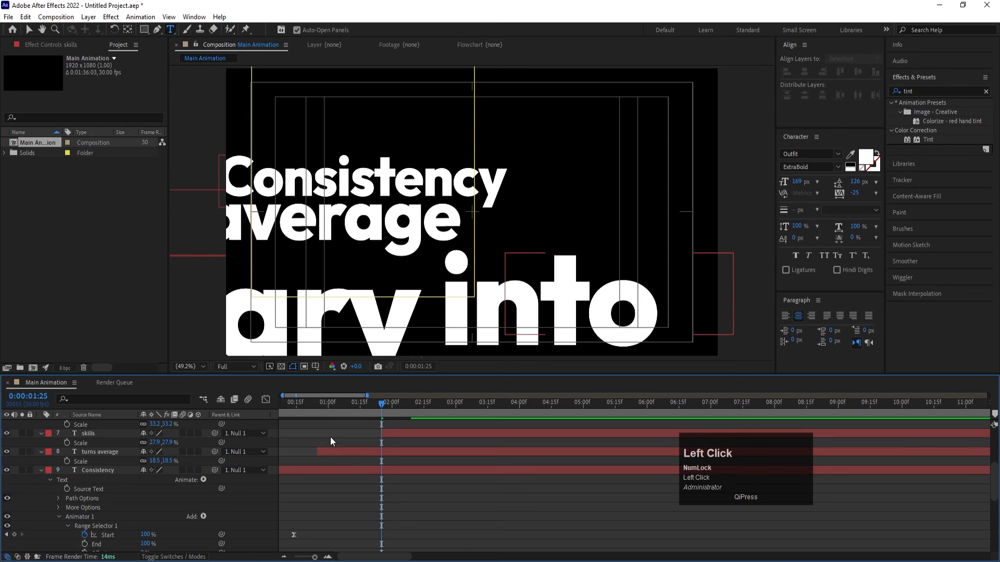
key("u")
Step: Move the "into" layer so it starts at 0:00:02:25
left_click(382, 404)
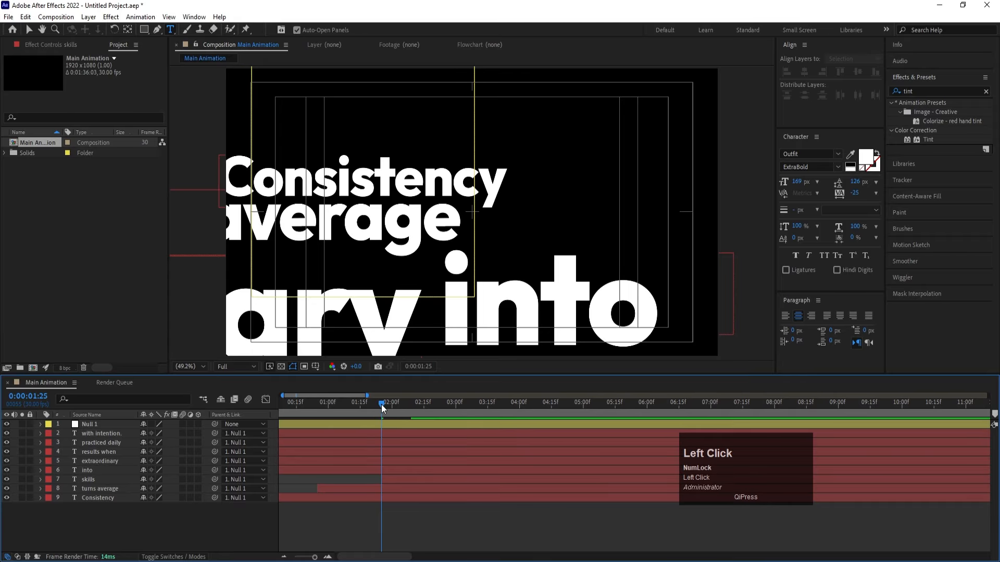
left_click_drag(381, 404, 444, 414)
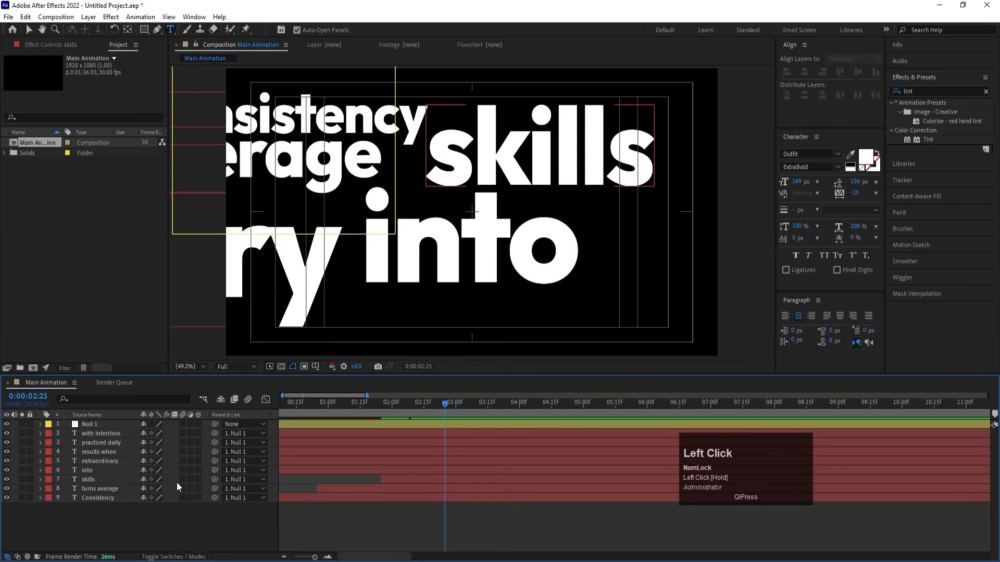
left_click(127, 470)
key("bracketleft")
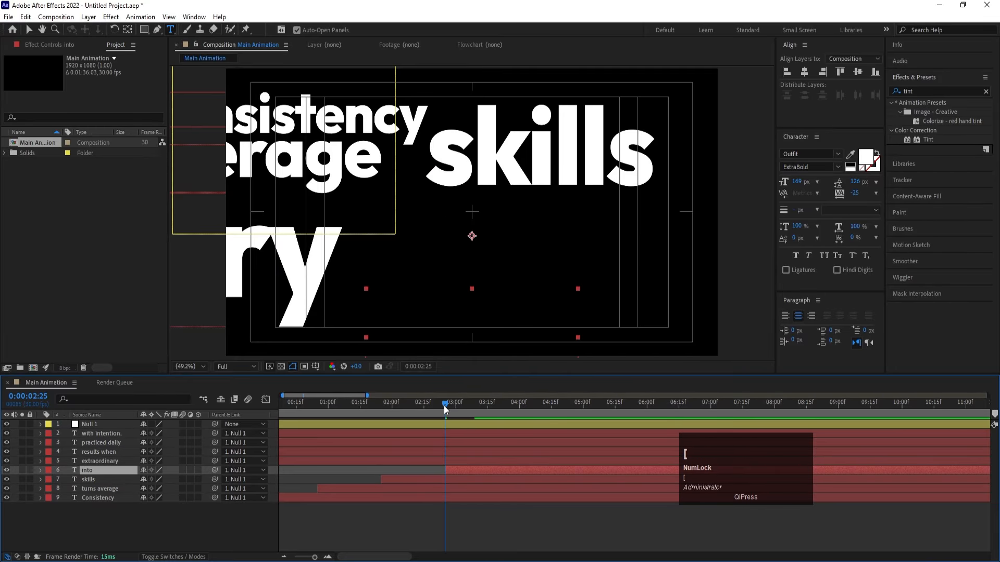
Step: Move the "extraordinary" layer to start just before 0:00:04:00 and the "results when" layer to start at 0:00:04:25
left_click_drag(444, 405, 573, 419)
left_click(498, 458)
key("bracketleft")
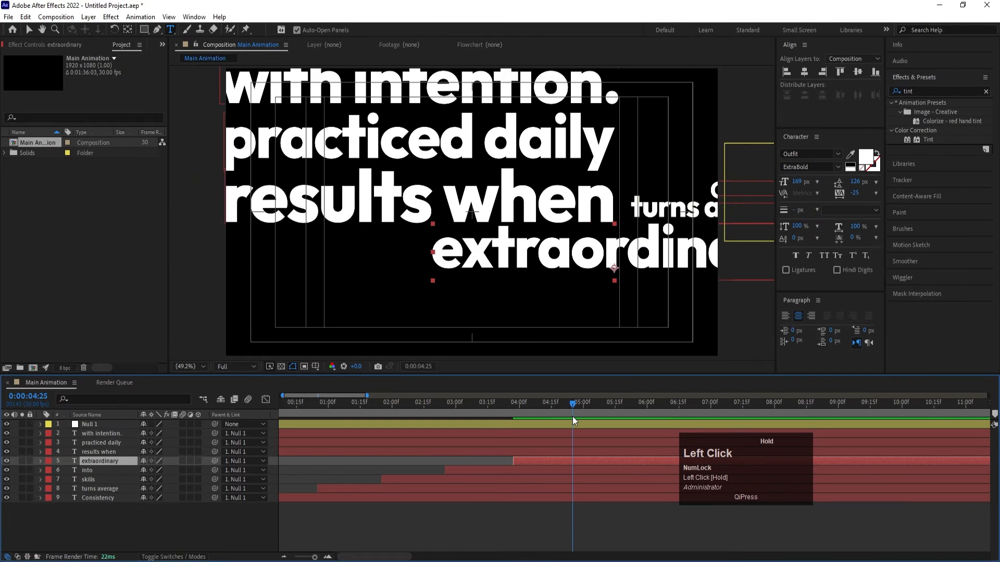
left_click(551, 455)
key("alt+bracketleft")
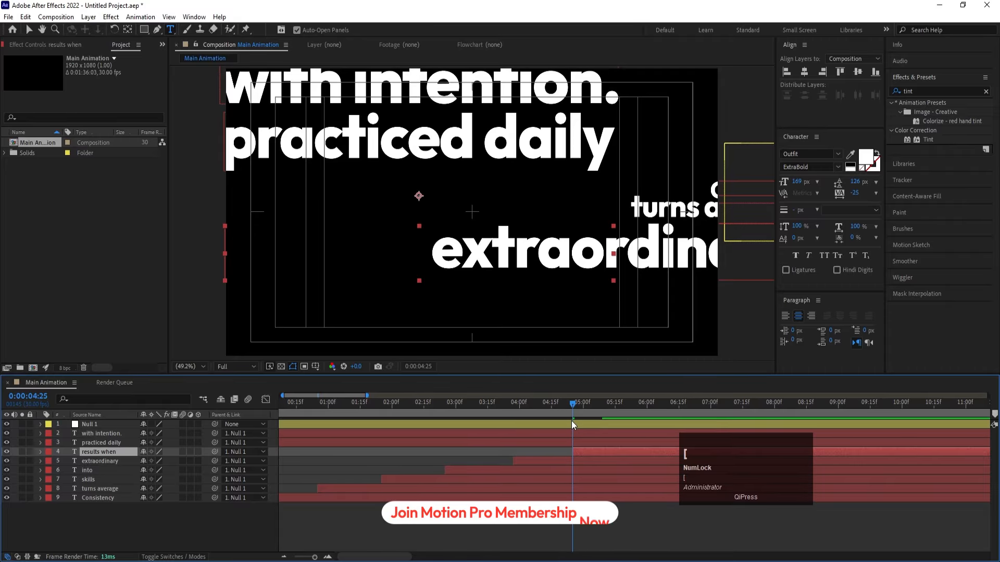
Step: Move the "practiced daily" layer so it starts at 0:00:05:25
key("space")
left_click_drag(624, 405, 637, 406)
left_click(622, 442)
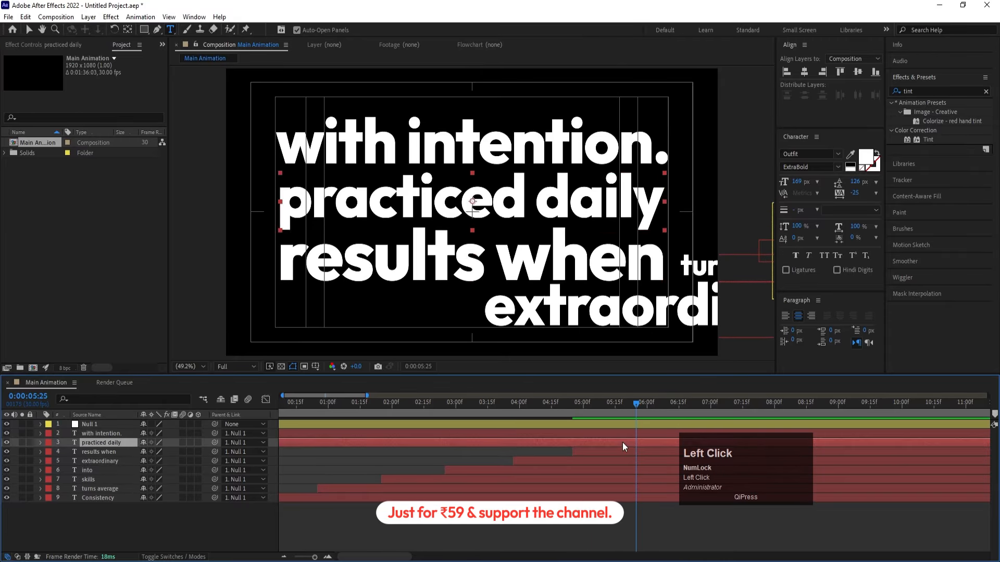
key("alt+bracketleft")
Step: Move the "with intention." layer so it starts at 0:00:06:25
key("space")
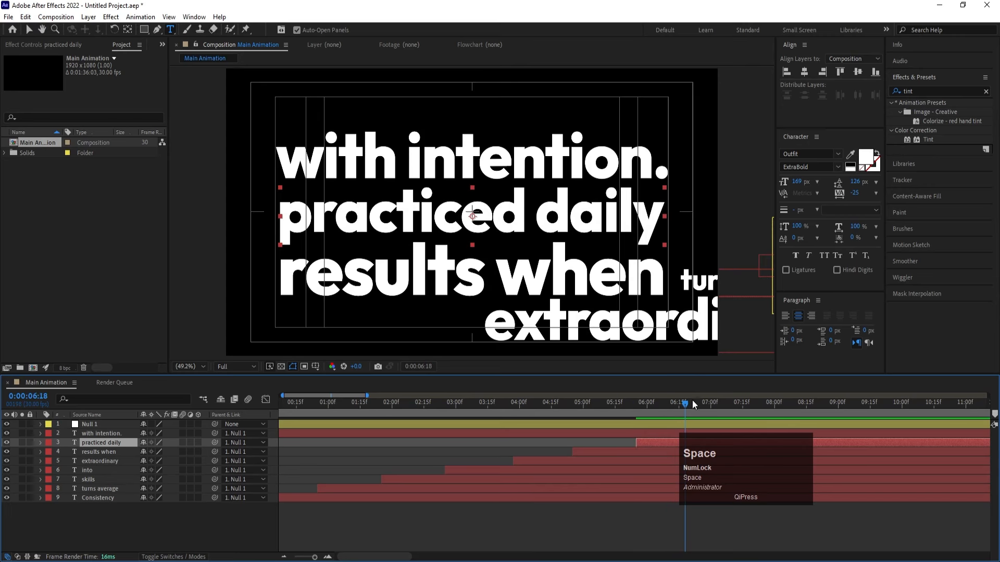
left_click_drag(688, 401, 701, 402)
left_click(676, 436)
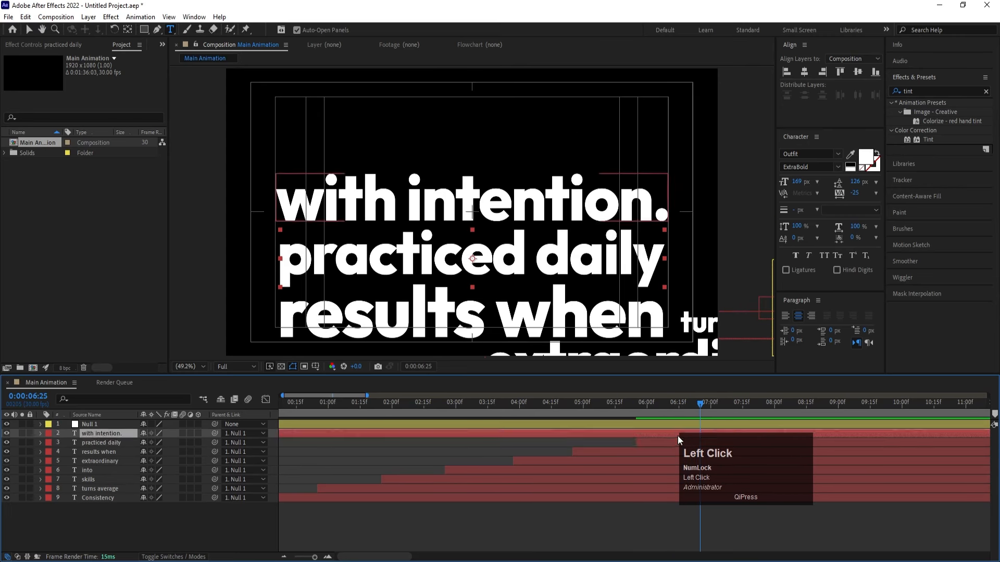
key("alt+bracketleft")
Step: Preview the staggered word reveals from 0:00:00:00 with more of the timeline in view
key("space")
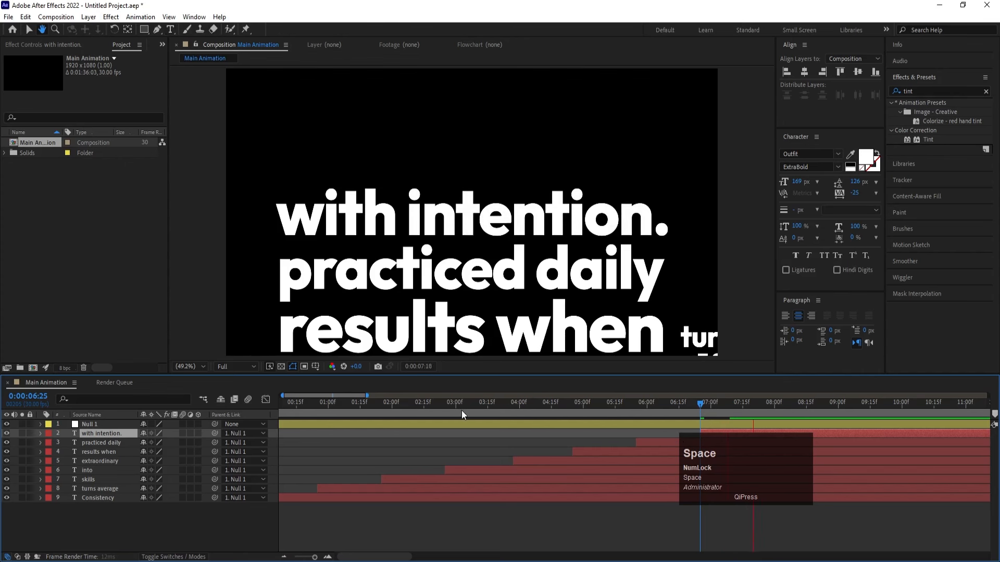
left_click_drag(306, 406, 199, 423)
key("space")
key("minus")
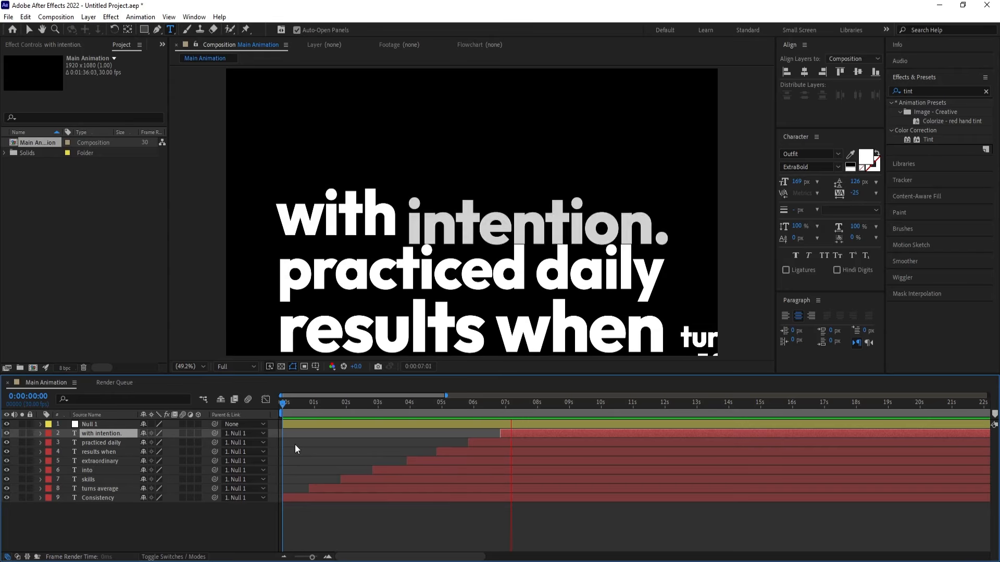
Step: Stop the preview at 0:00:07:19 and end the work area there
key("space")
left_click(185, 529)
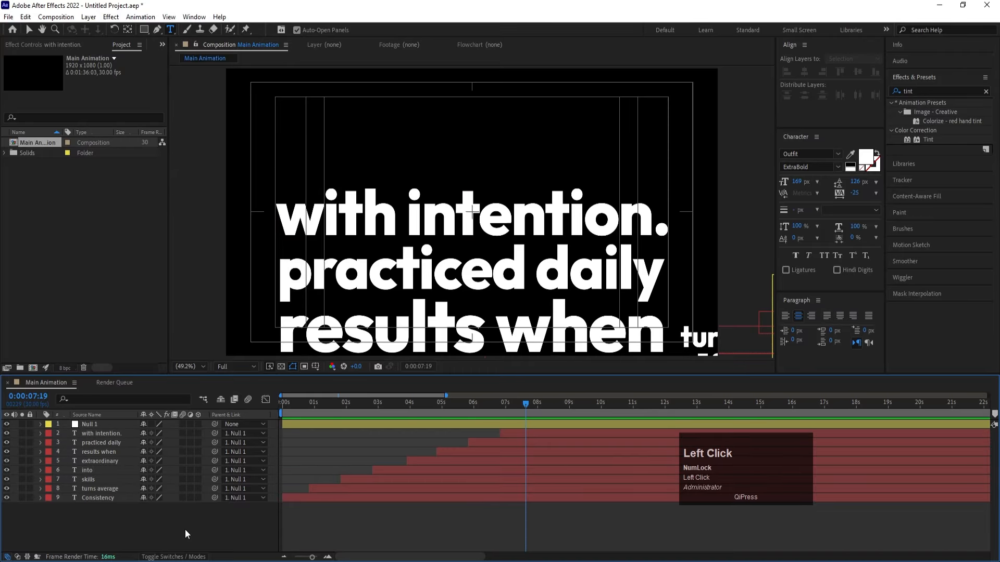
key("n")
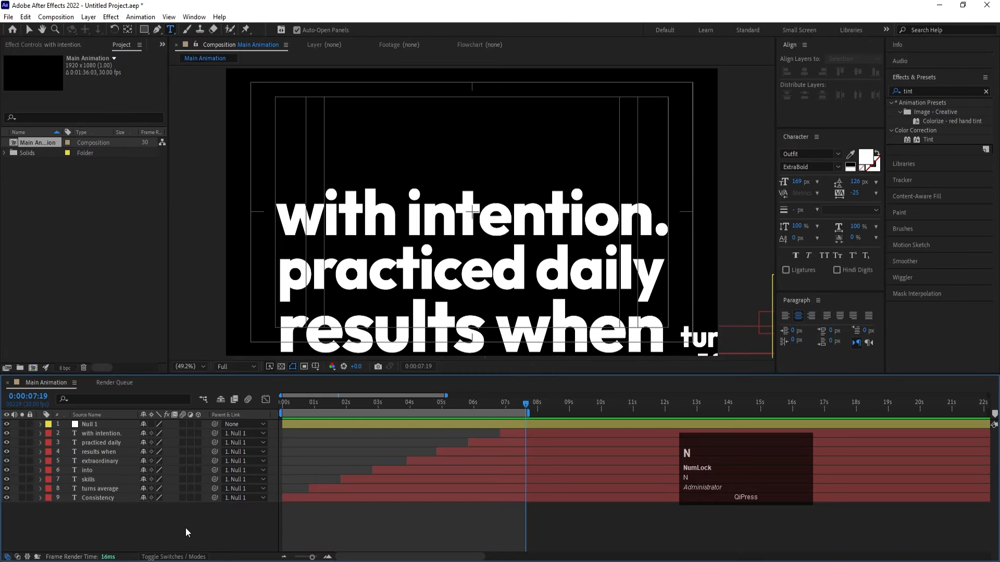
Step: Add a second null object to the composition and parent Null 1 to it
right_click(185, 527)
left_click(214, 397)
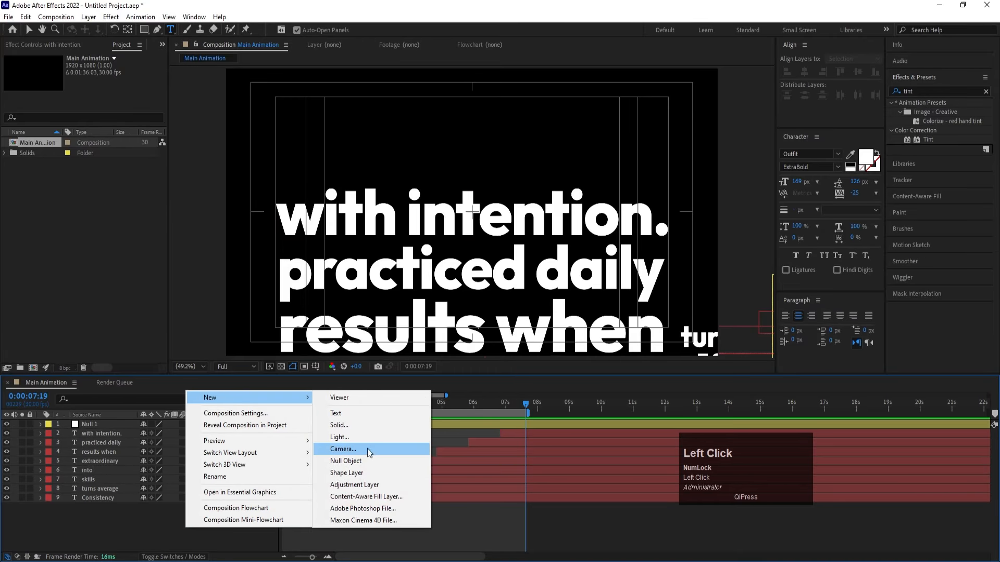
left_click(368, 461)
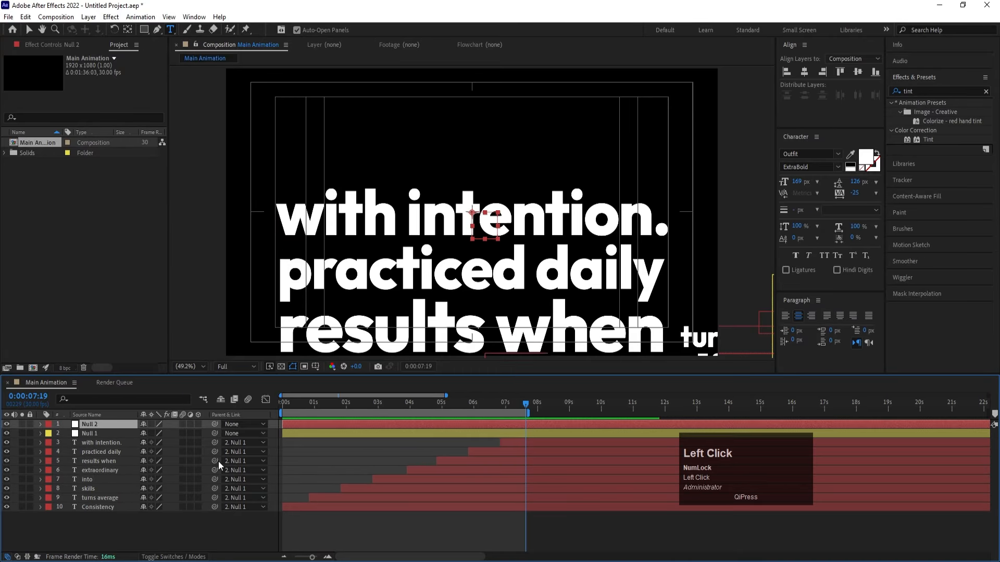
left_click(109, 433)
left_click_drag(214, 434, 84, 427)
Step: Add the expression wiggle(3,3) to the Position of the new parent null
left_click(90, 424)
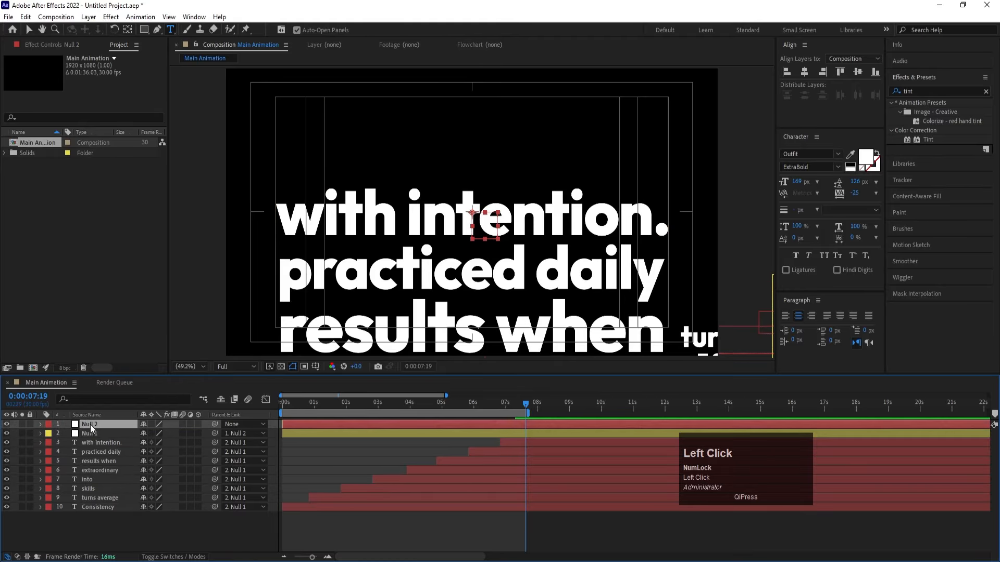
key("p")
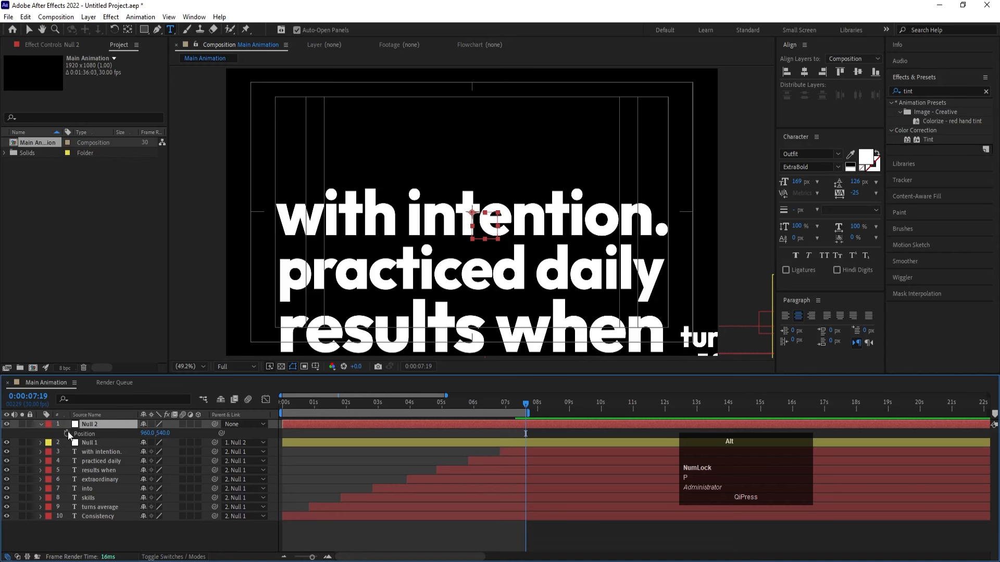
left_click(67, 434, "alt")
type("wi")
key("Return")
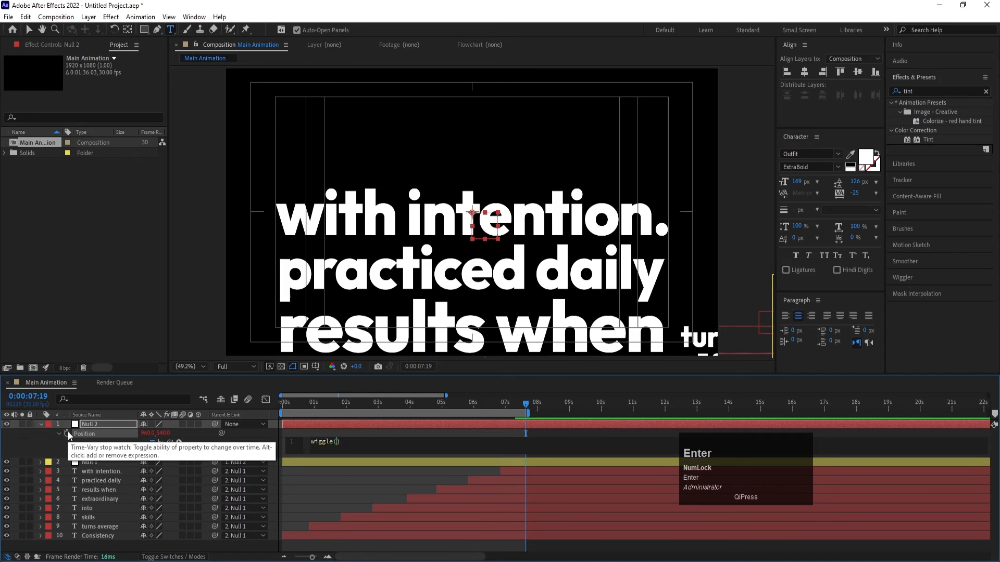
type("3,3")
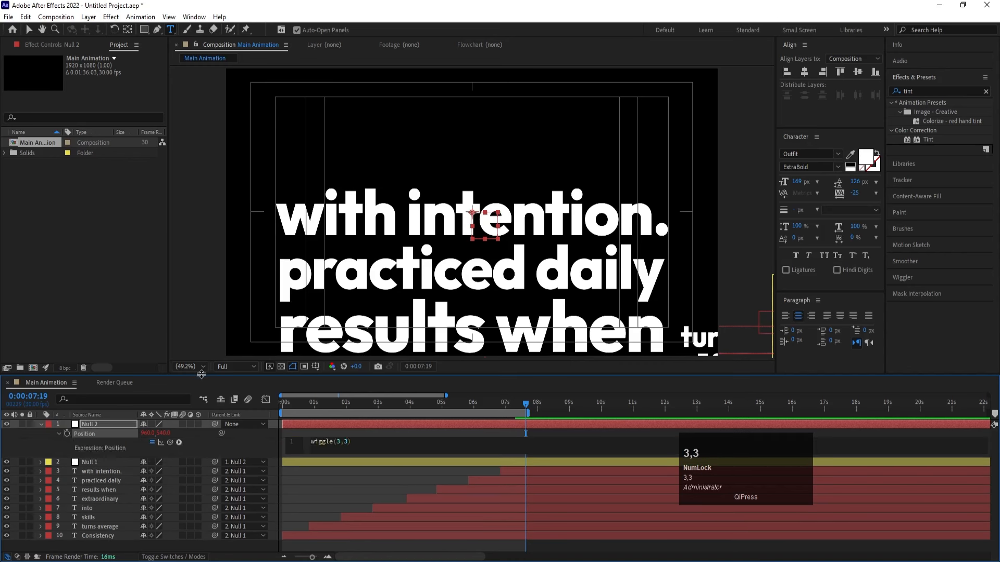
left_click(289, 407)
Step: Preview the wiggling movement from 0:00:00:00 to 0:00:02:19 and toggle the display of the layers' keyframed properties
left_click_drag(289, 407, 267, 405)
key("space")
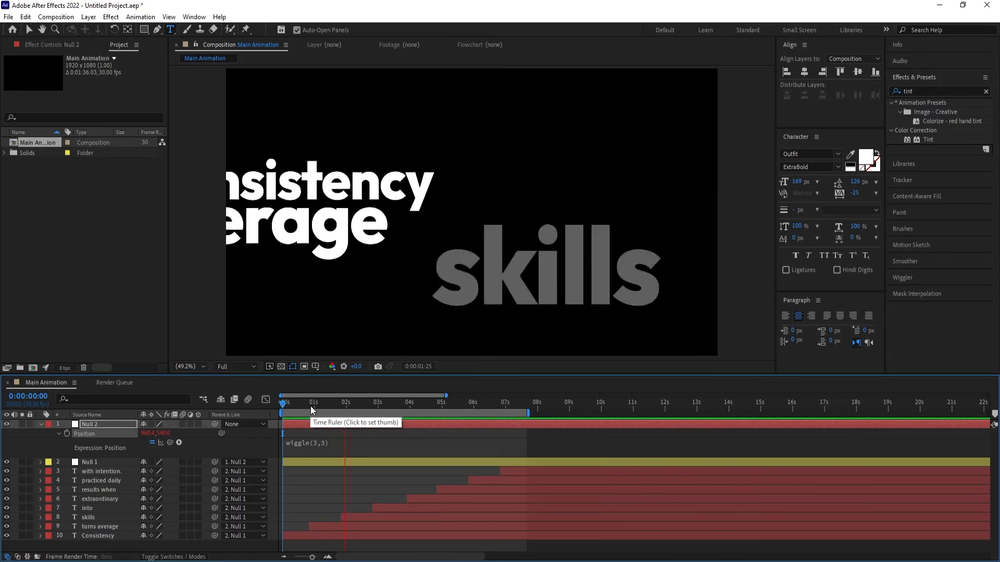
key("space")
left_click(304, 432)
key("u")
key("u")
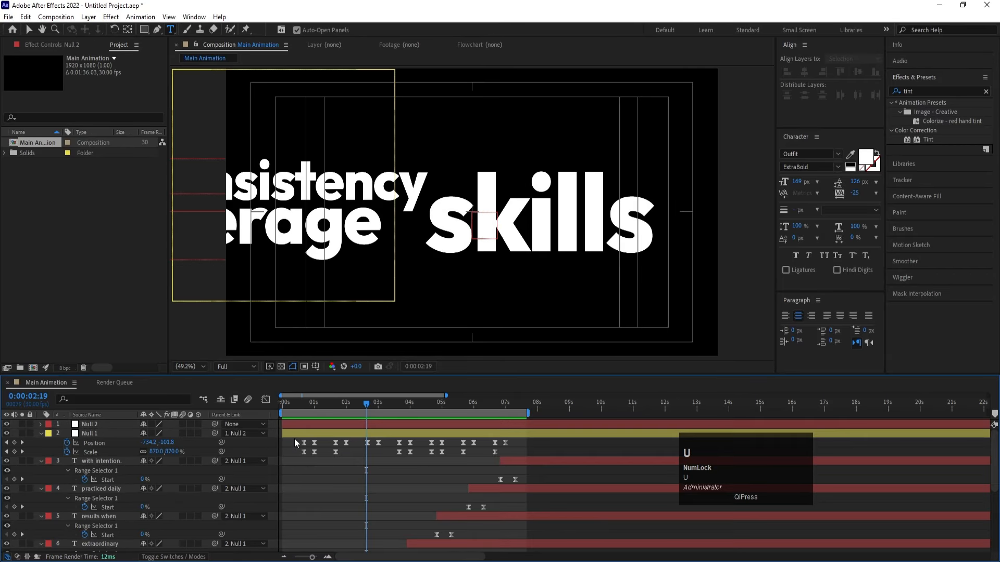
Step: Create a 1920 x 1080 dark gray solid in colour 2F2D2D and place it beneath all other layers as the background
key("ctrl+y")
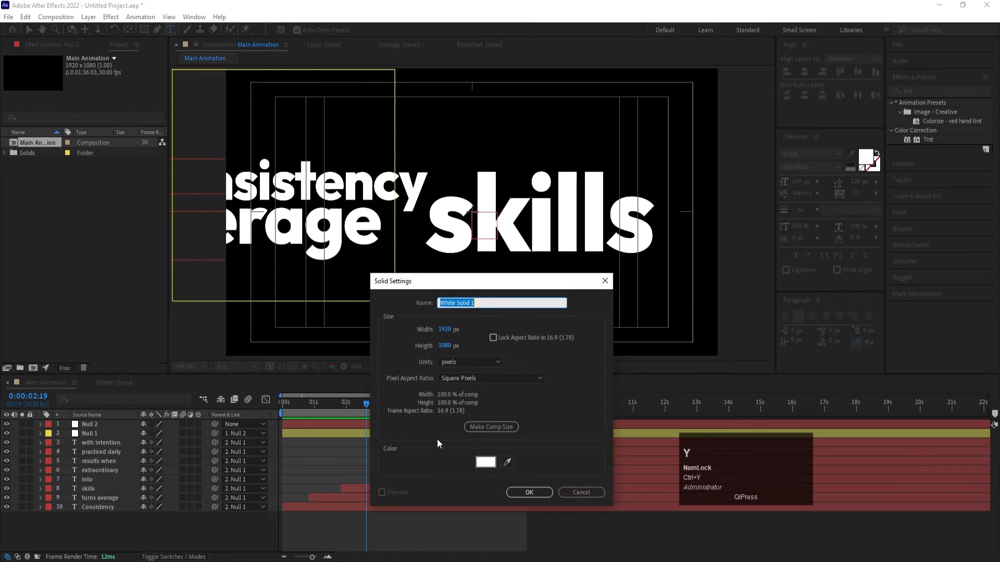
left_click(492, 465)
left_click(58, 370)
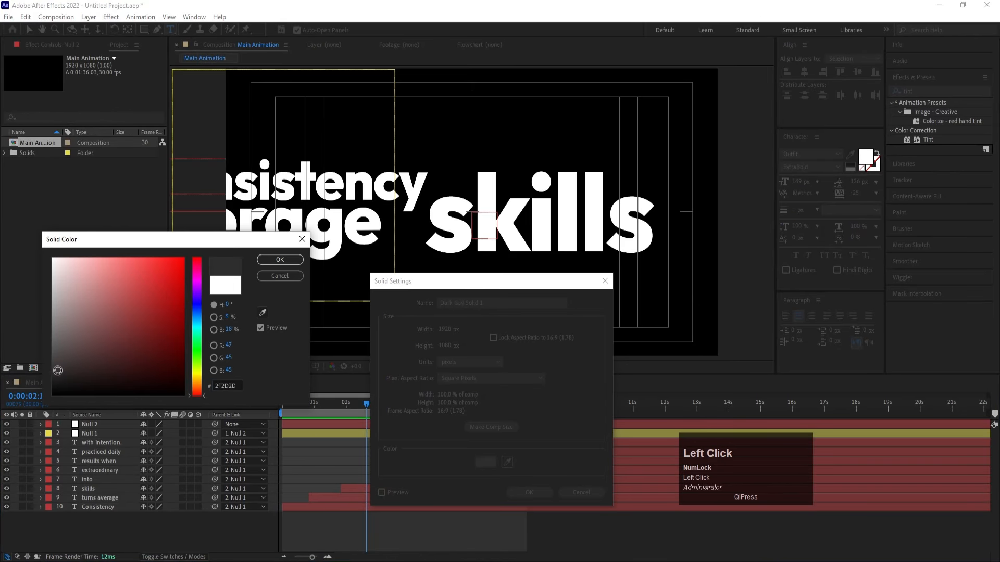
key("Return")
key("Return")
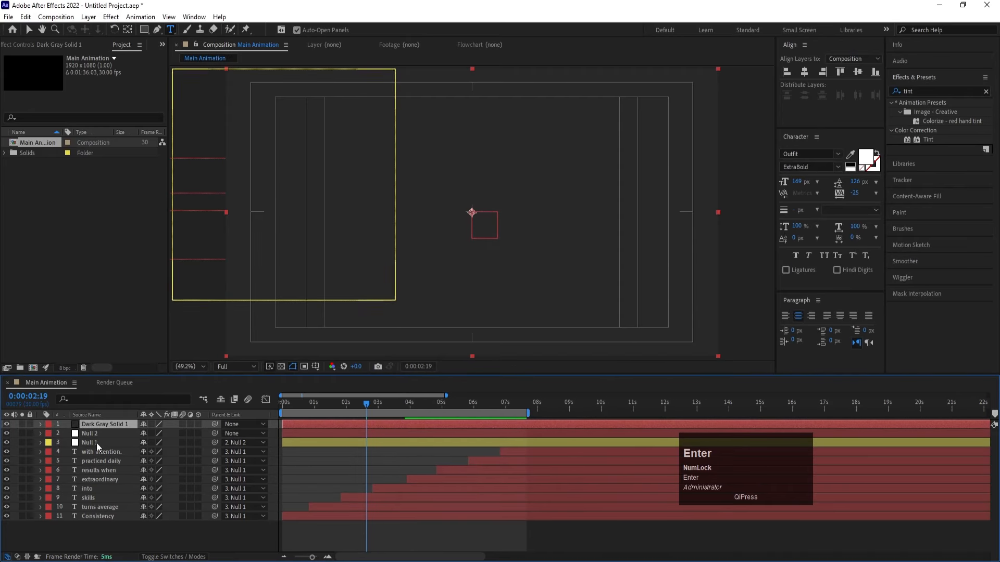
left_click_drag(94, 423, 117, 525)
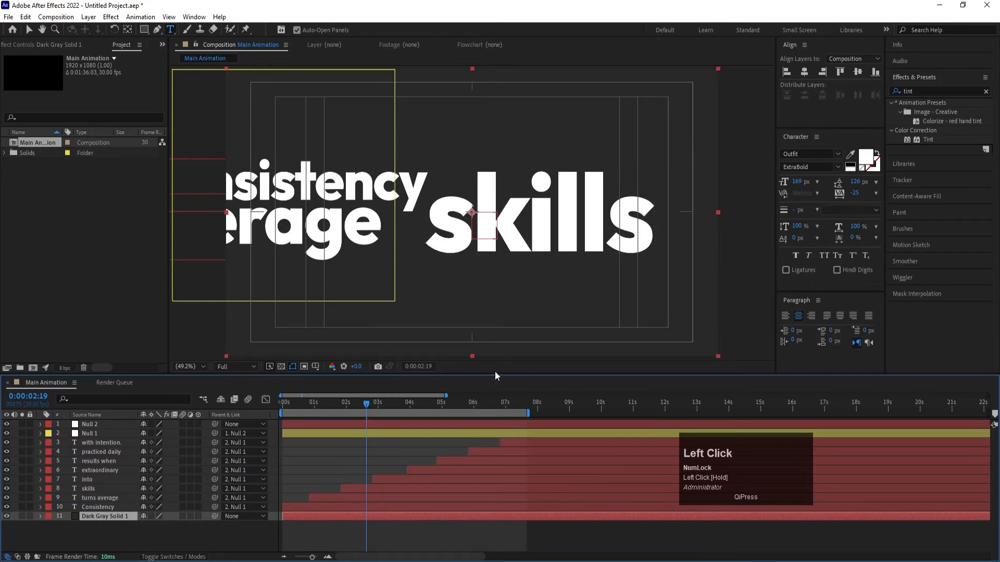
Step: Apply the CC Vignette effect to the dark gray background solid with an Amount of 360 and preview it
left_click(916, 91)
key("ctrl+a")
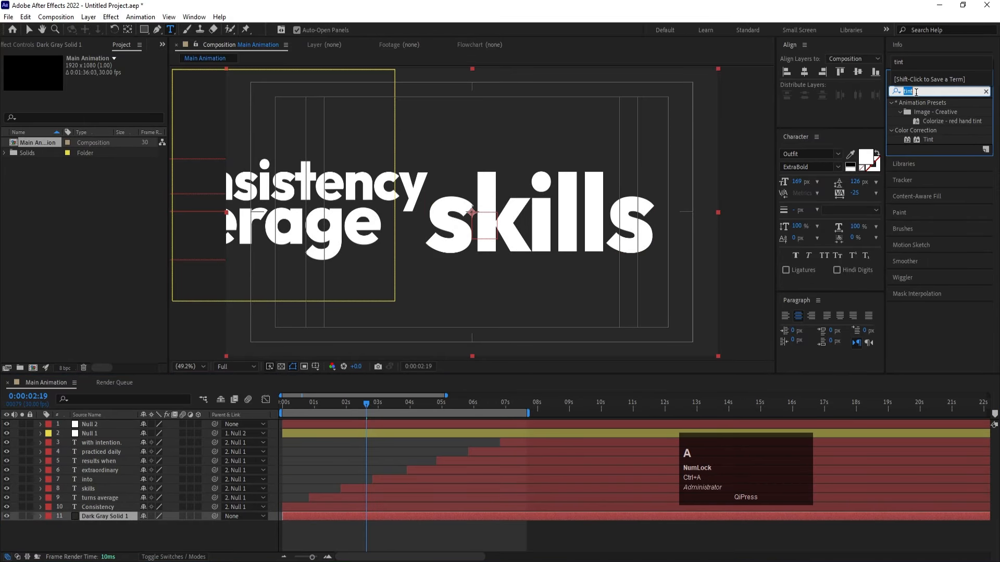
type("cc v")
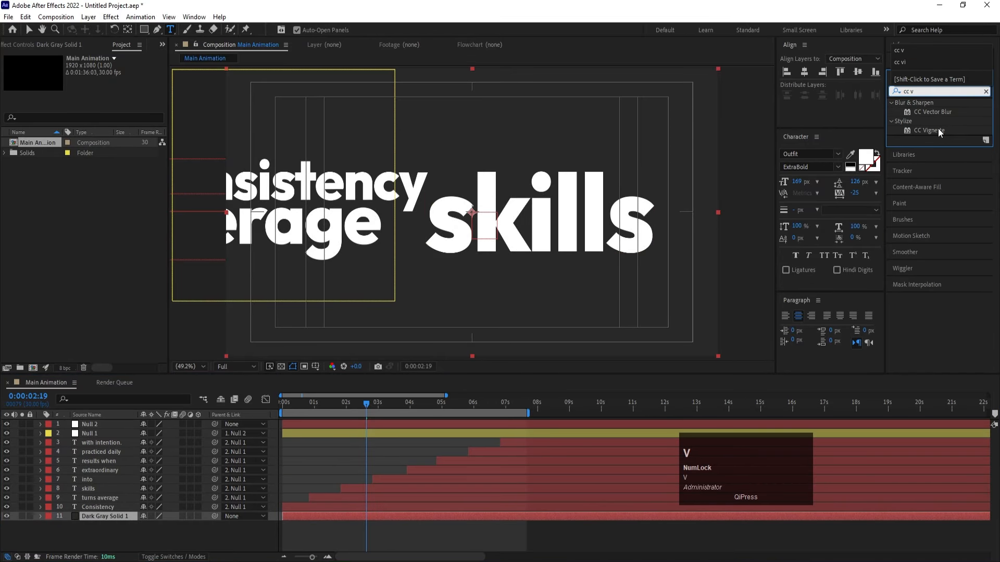
left_click_drag(940, 134, 188, 218)
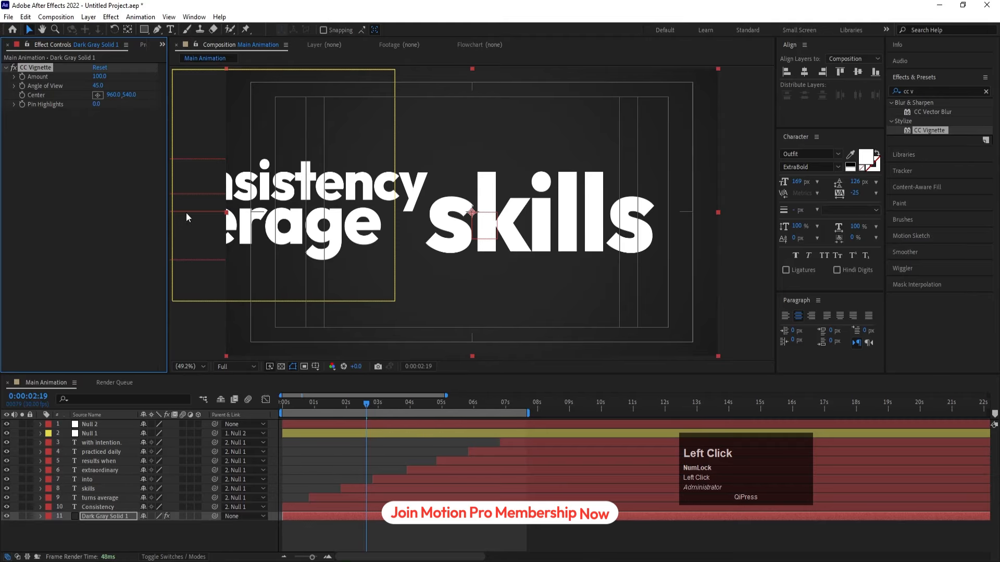
left_click_drag(99, 77, 240, 83)
key("space")
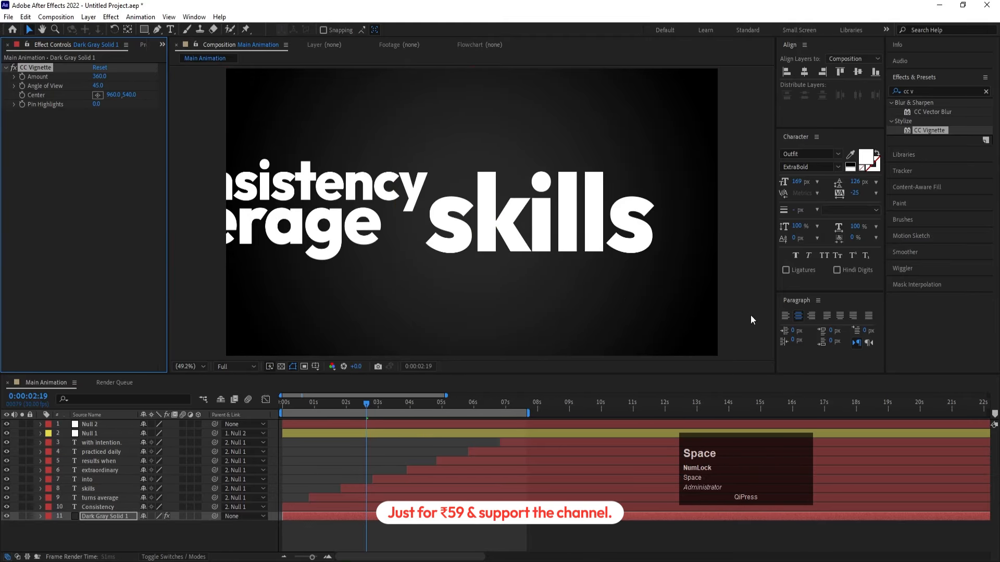
key("space")
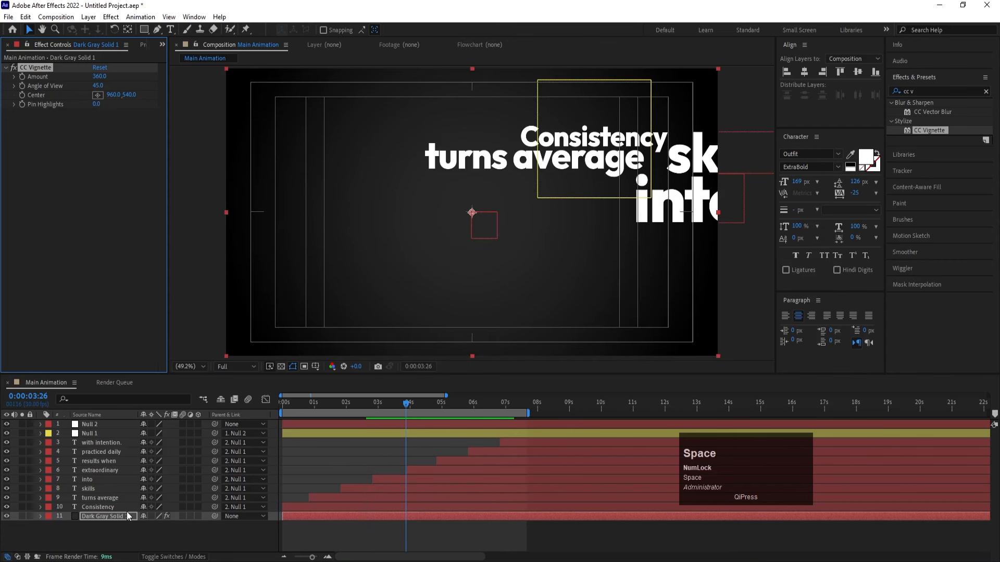
Step: Set the text fill of "turns average", "into", "results when" and "with intention." to green 00FF90 and preview the animation
left_click(111, 499)
left_click(93, 479, "ctrl")
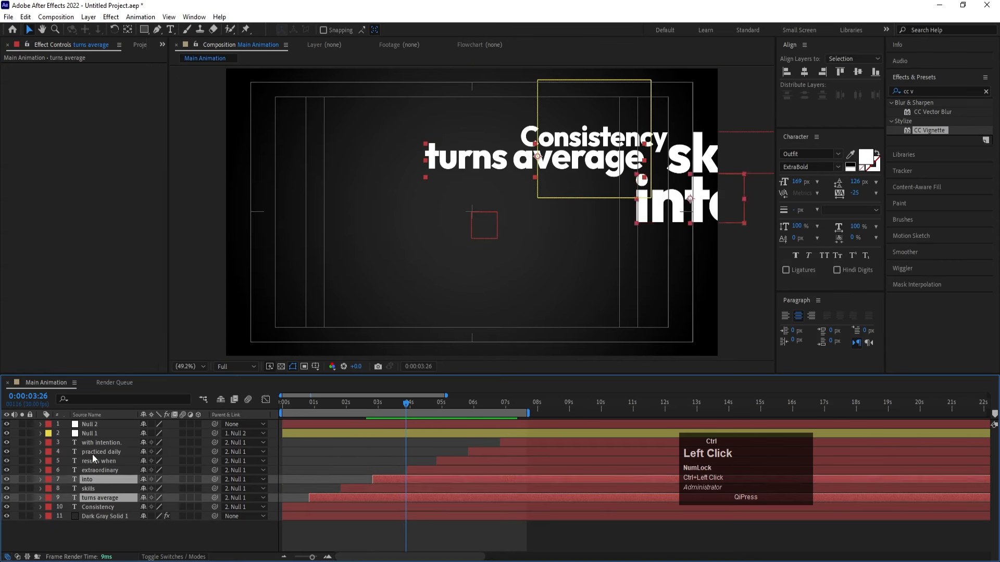
left_click(90, 457, "ctrl")
left_click(90, 442, "ctrl")
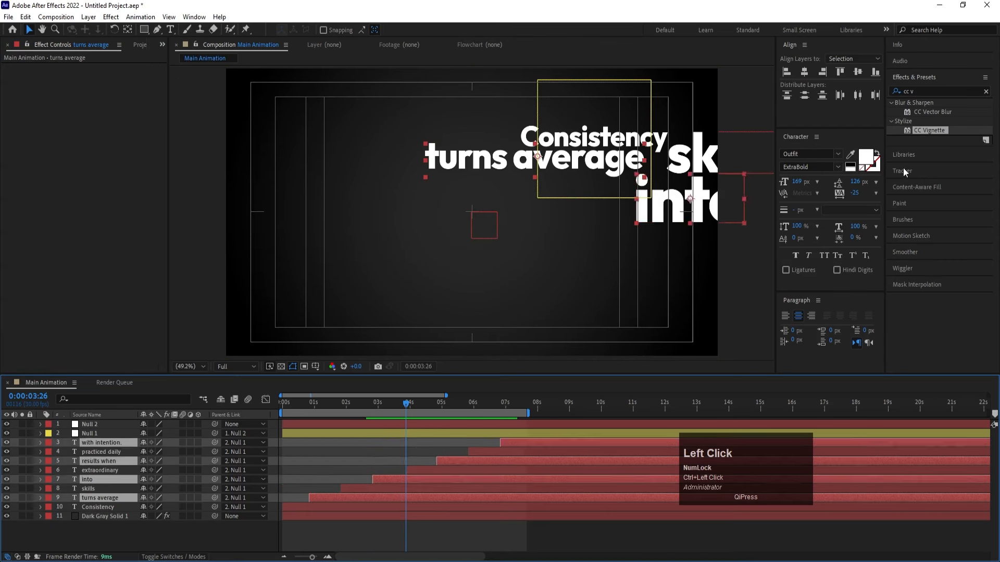
left_click(864, 164)
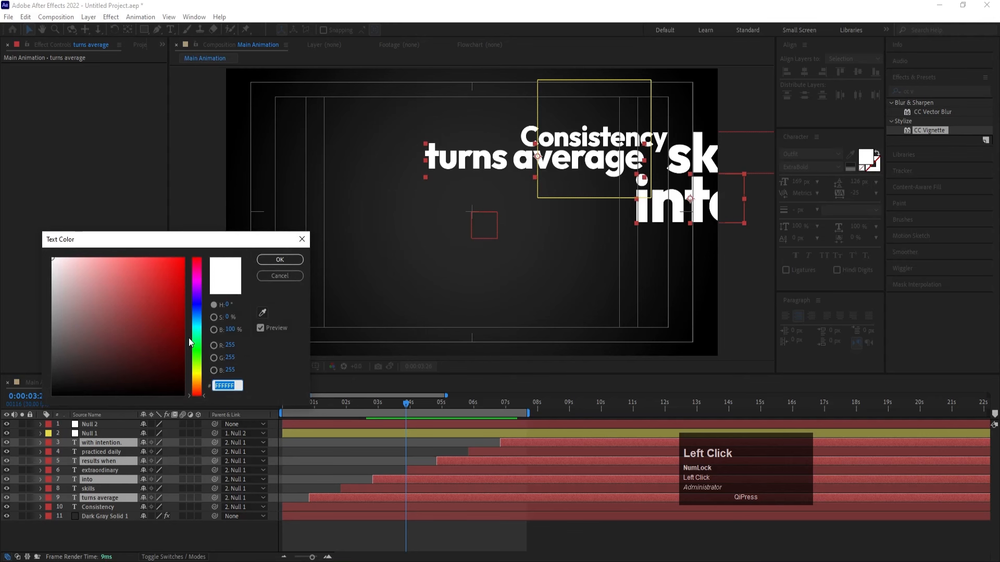
left_click(196, 336)
left_click_drag(174, 317, 243, 249)
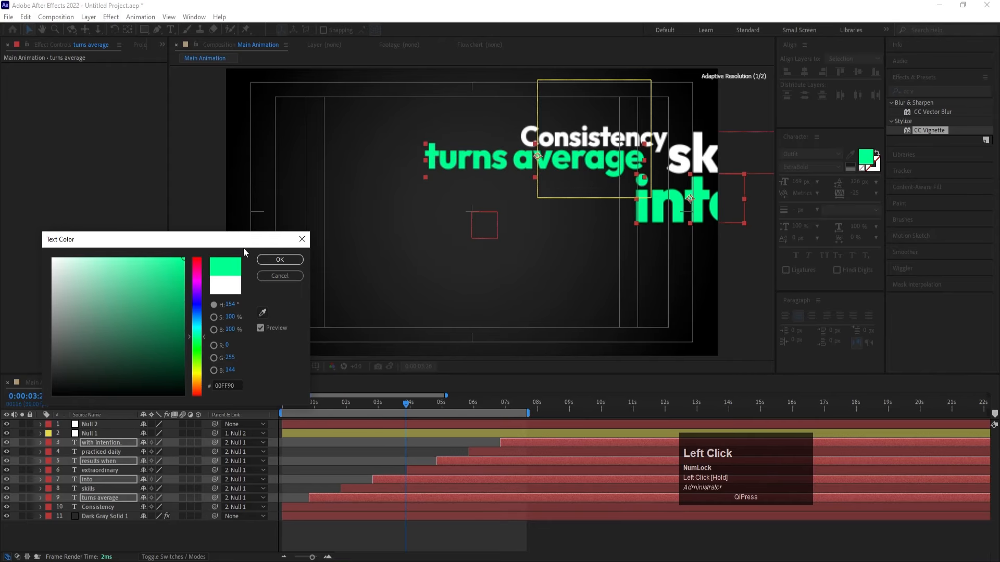
left_click(269, 261)
key("space")
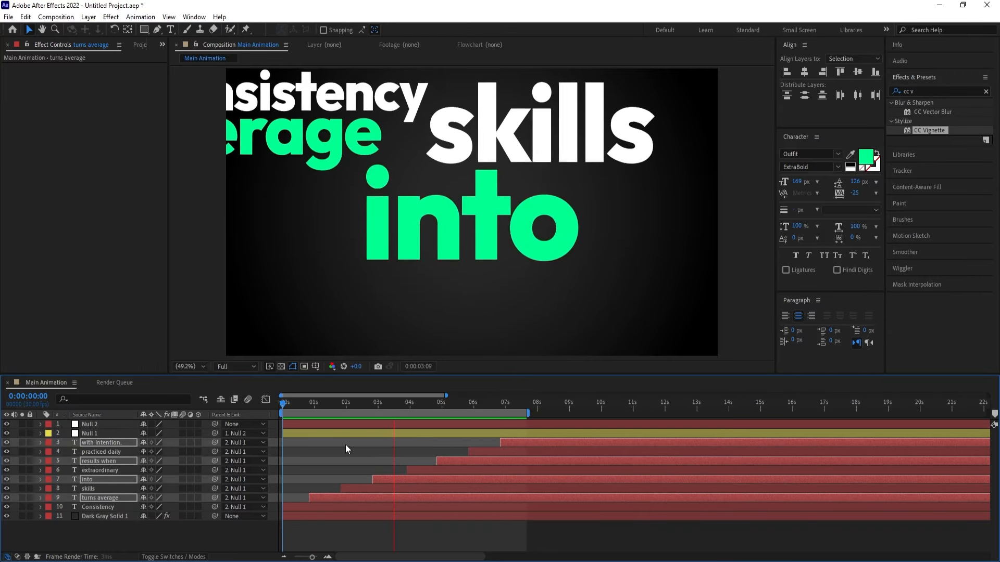
key("space")
Step: Enable motion blur for all layers in the composition and preview the animation
key("ctrl+a")
left_click(183, 434)
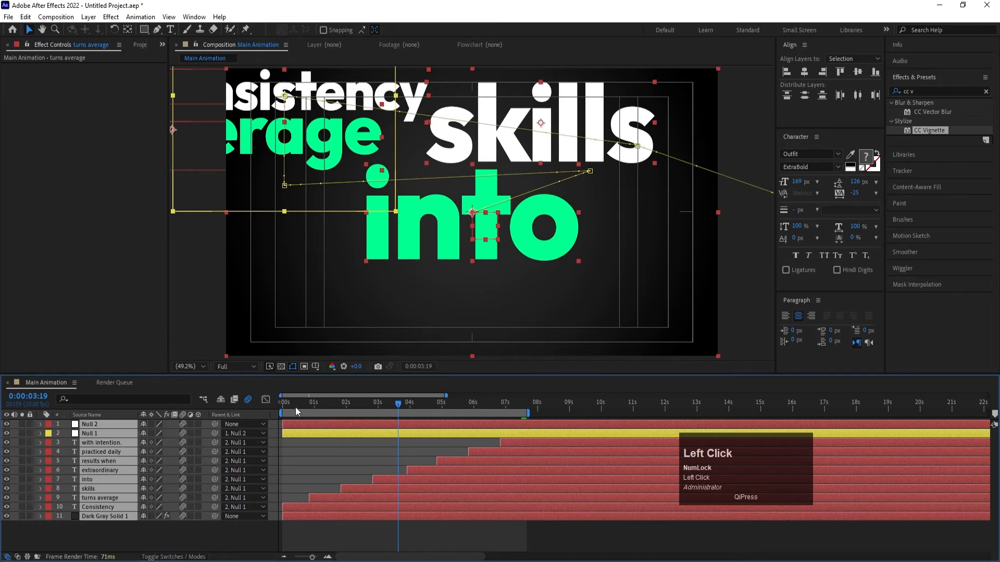
key("space")
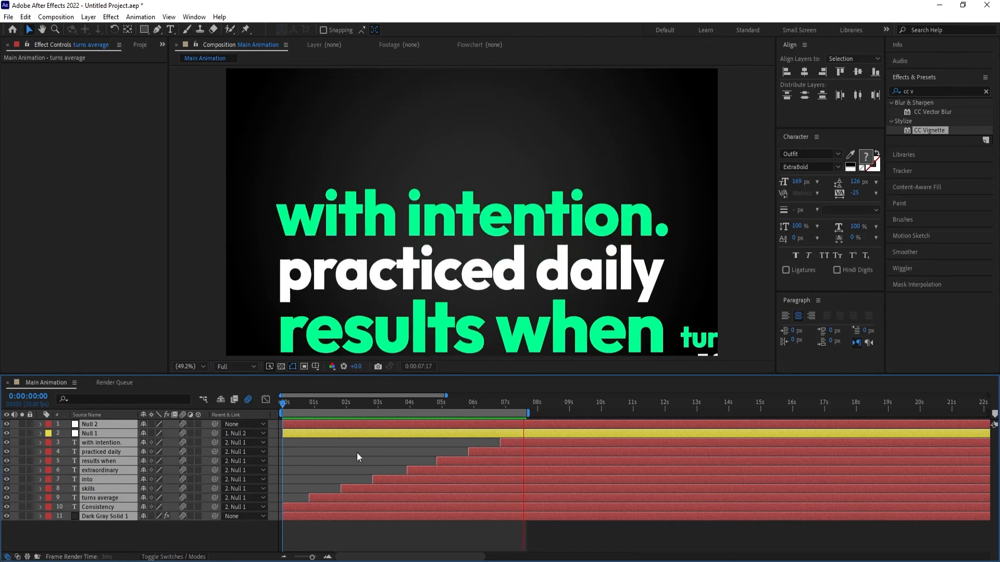
left_click(357, 453)
key("space")
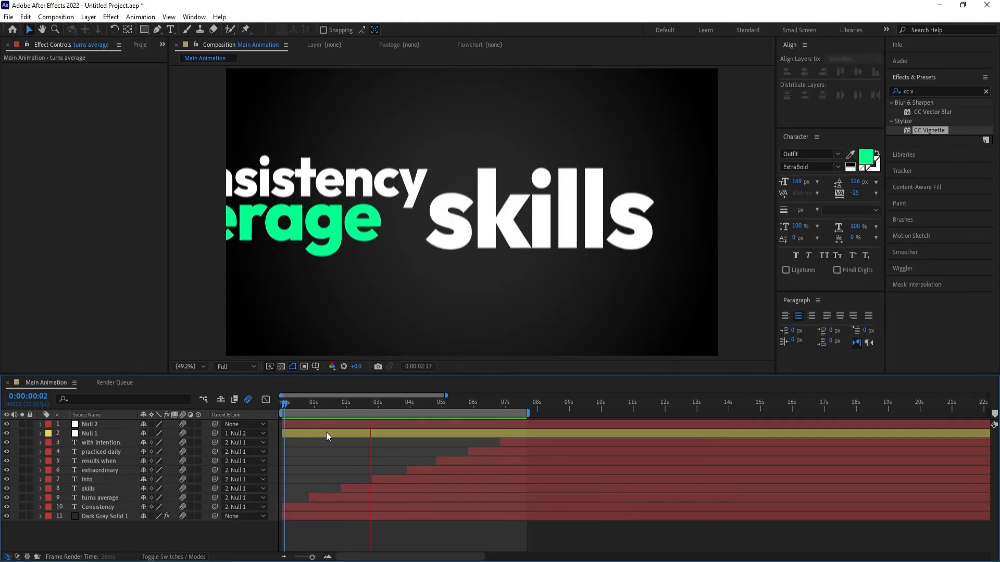
Step: Examine Null 1's Position and Scale keyframes and play the animation from 0:00:01:05, then collapse the keyframed properties
left_click(338, 433)
key("u")
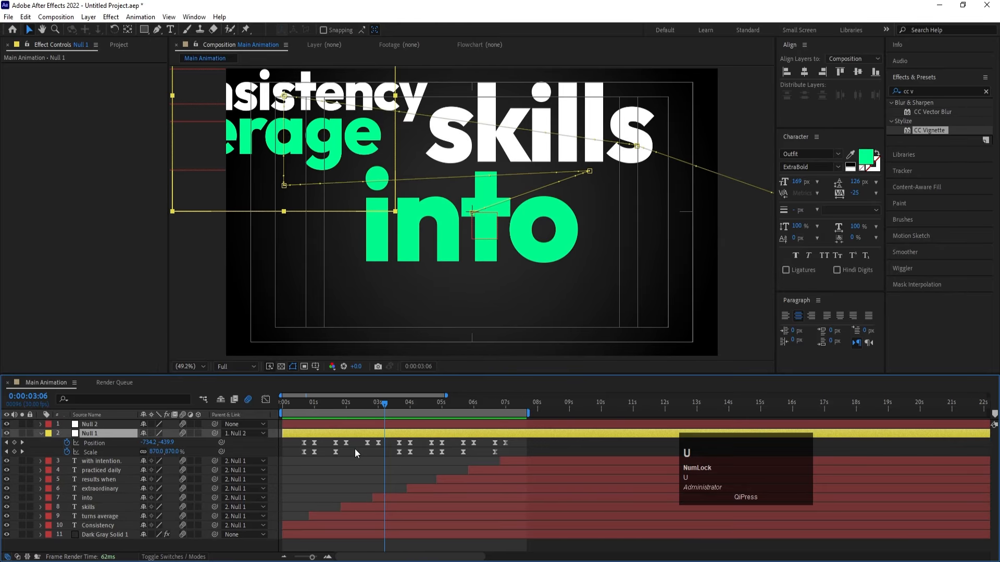
left_click(319, 402)
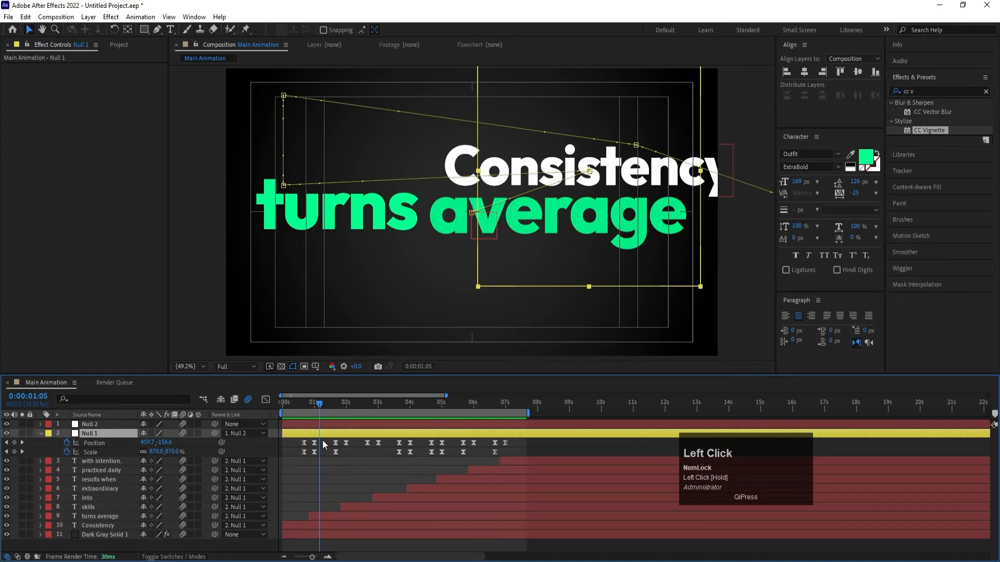
key("space")
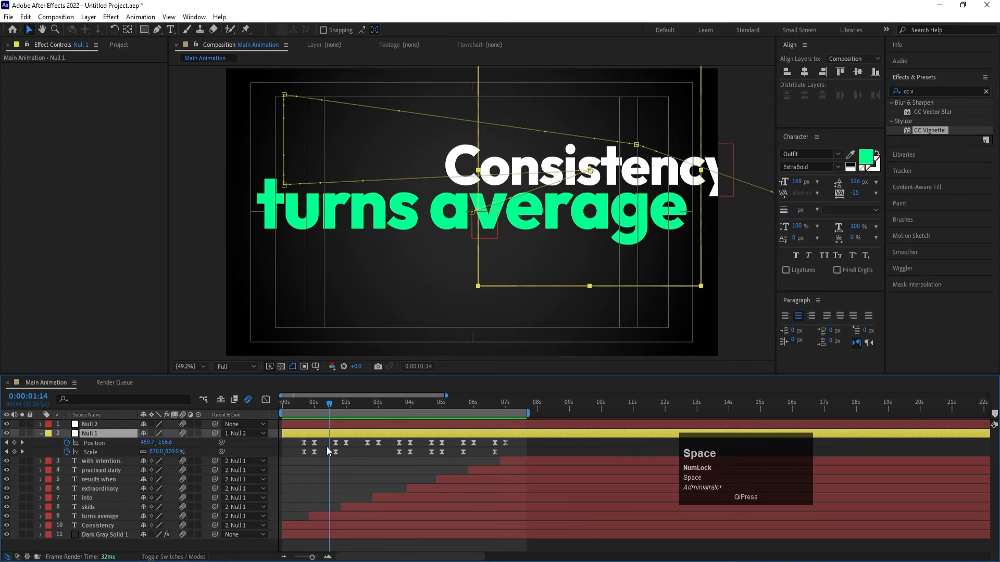
left_click(301, 477)
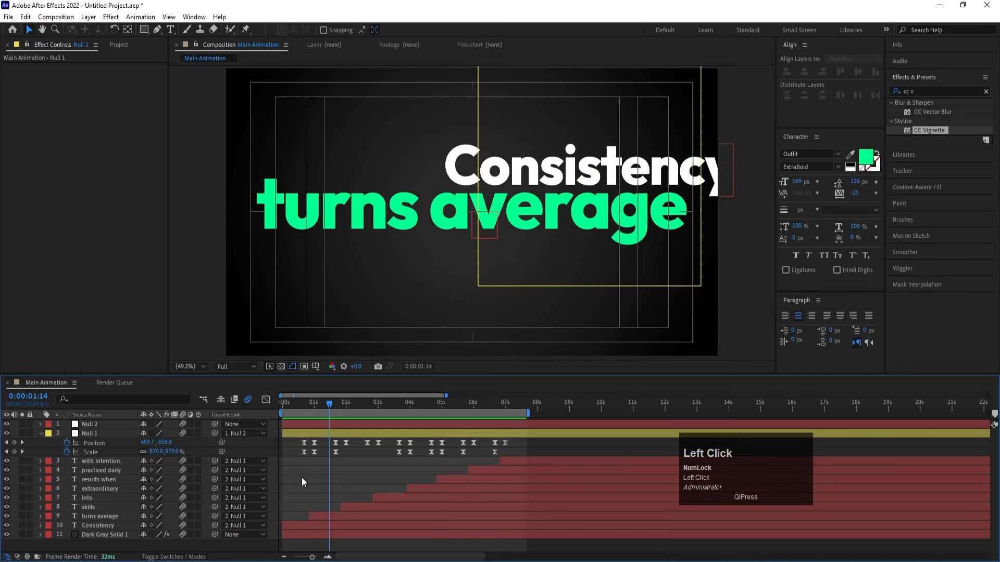
key("u")
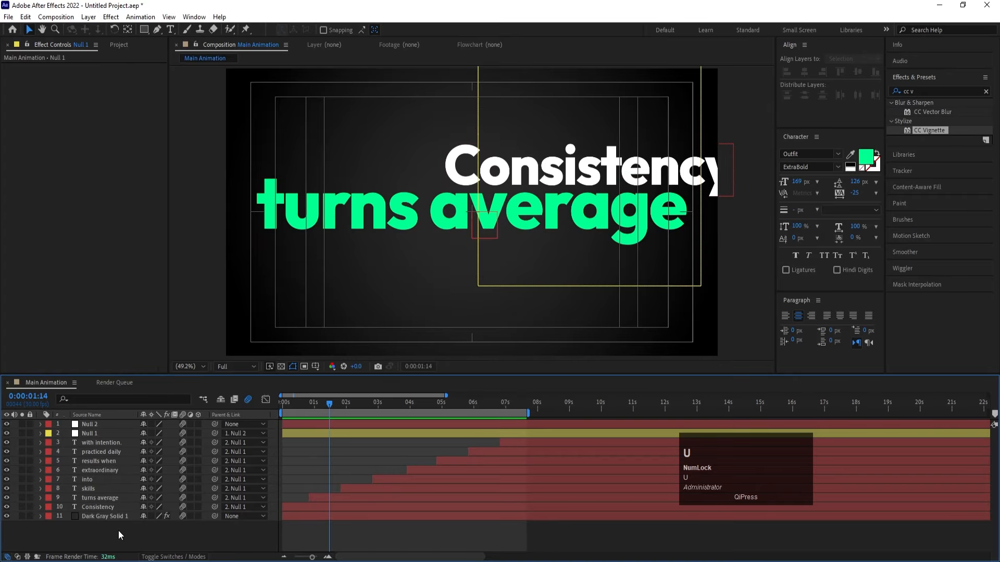
Step: Pre-compose all layers into a new composition named Animation, moving all attributes into it
left_click_drag(118, 530, 96, 433)
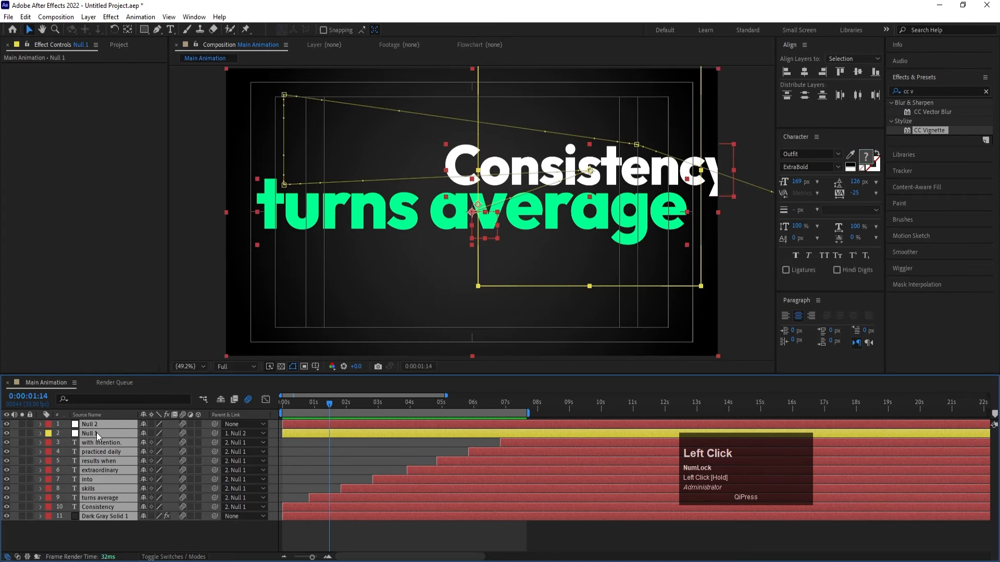
key("ctrl+shift+c")
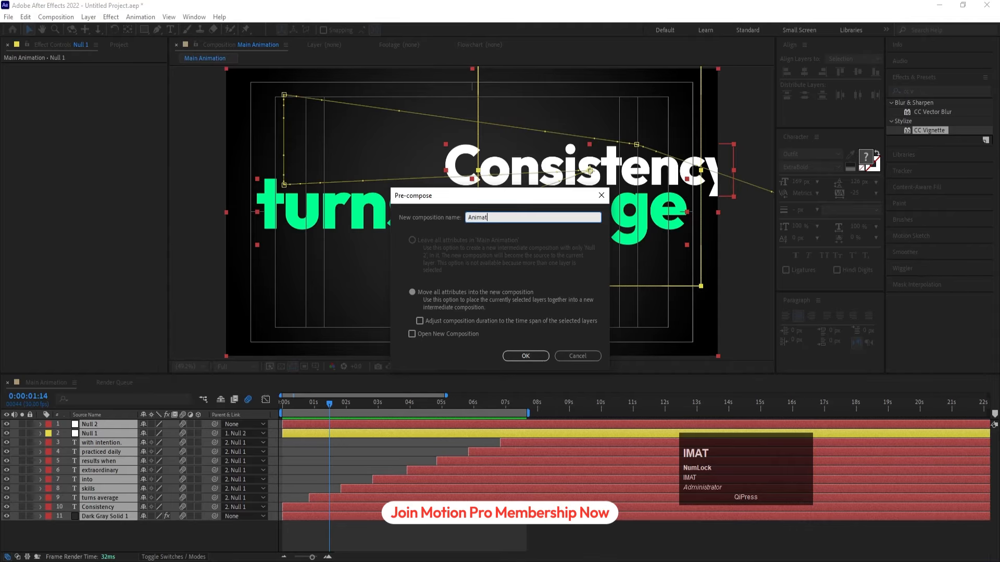
key("Return")
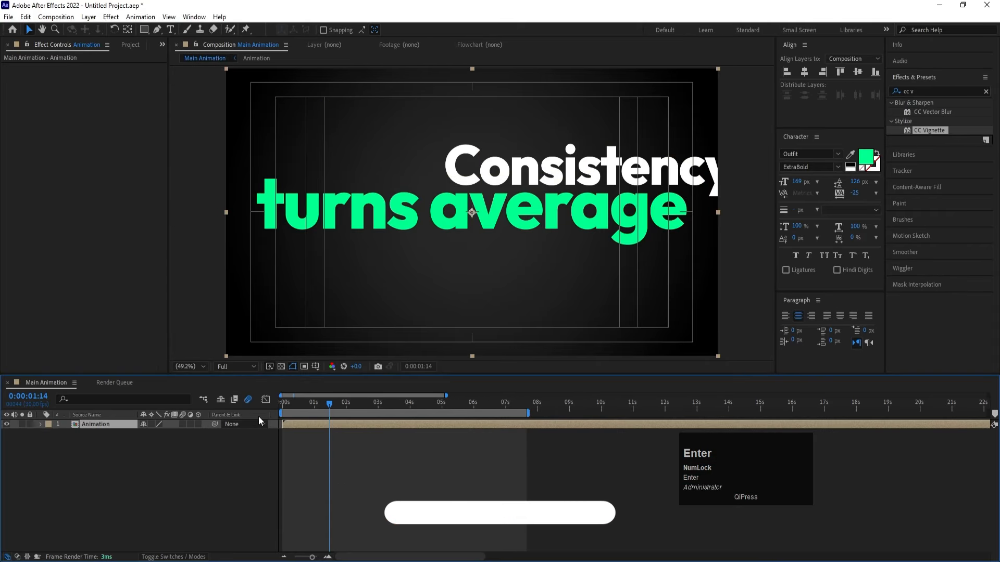
Step: Time-stretch the Animation layer with a stretch factor of 80, holding the layer in-point in place
right_click(306, 425)
left_click(401, 177)
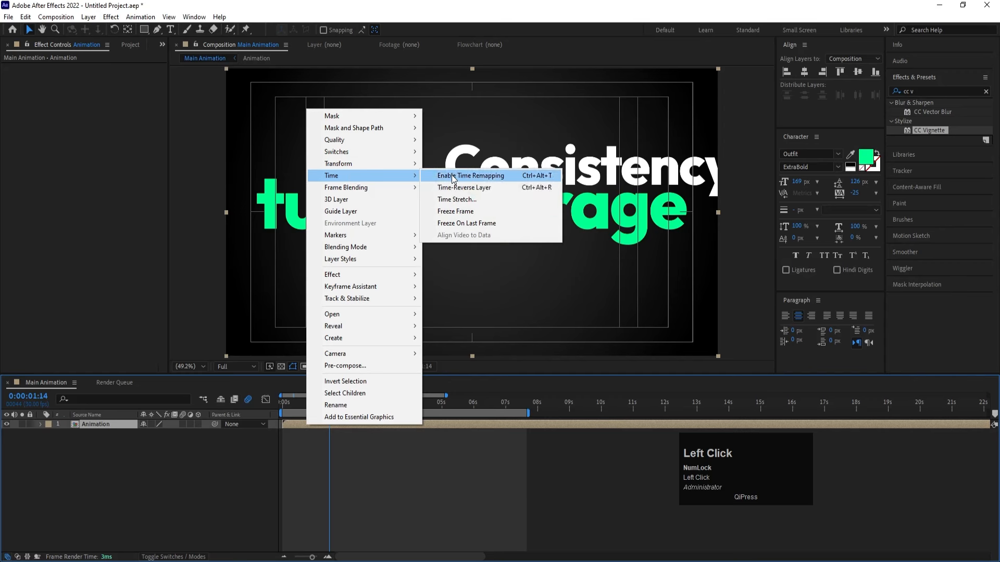
left_click(452, 198)
type("50")
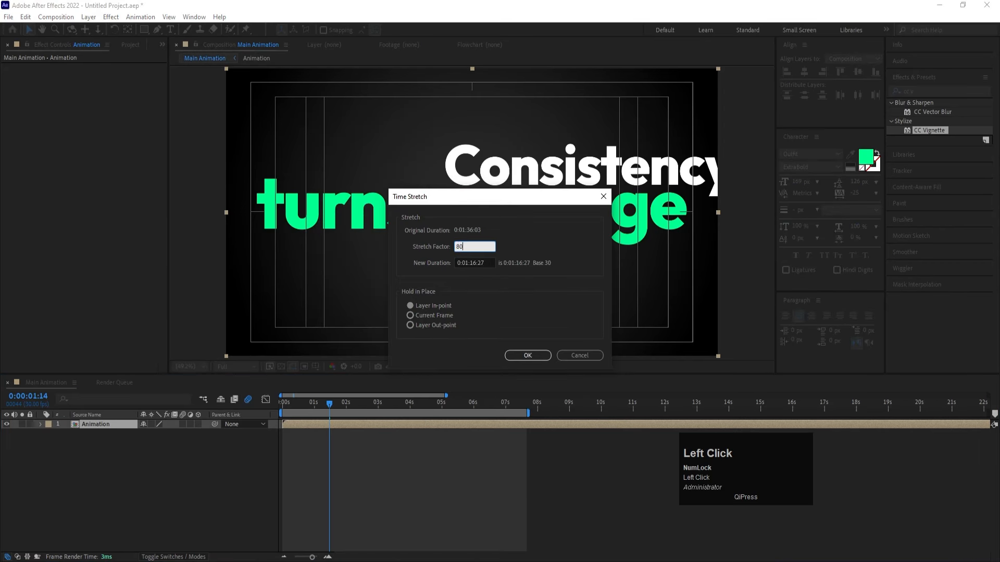
key("Return")
Step: Preview the stretched animation and trim the work area to end at 0:00:06:15
key("space")
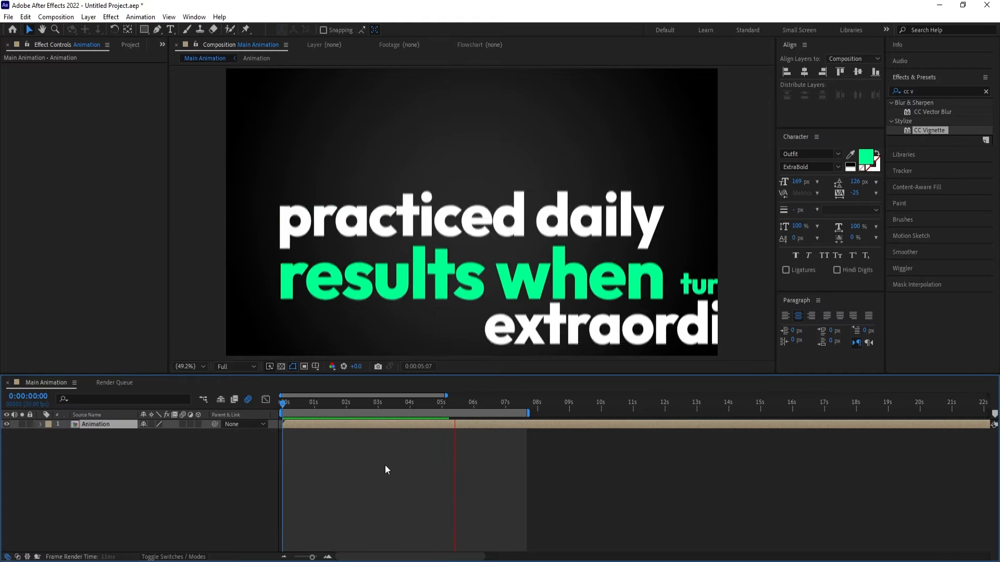
key("space")
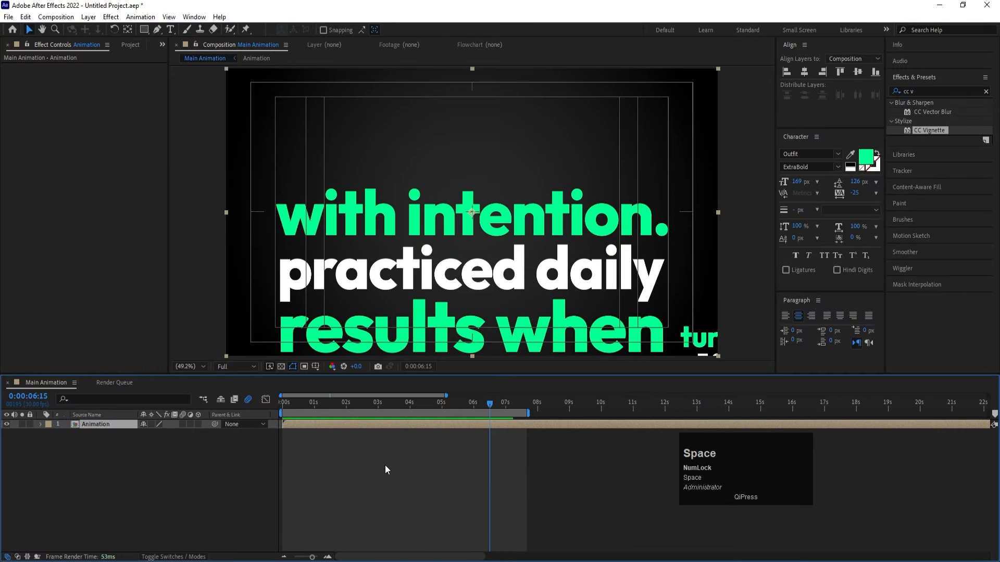
key("space")
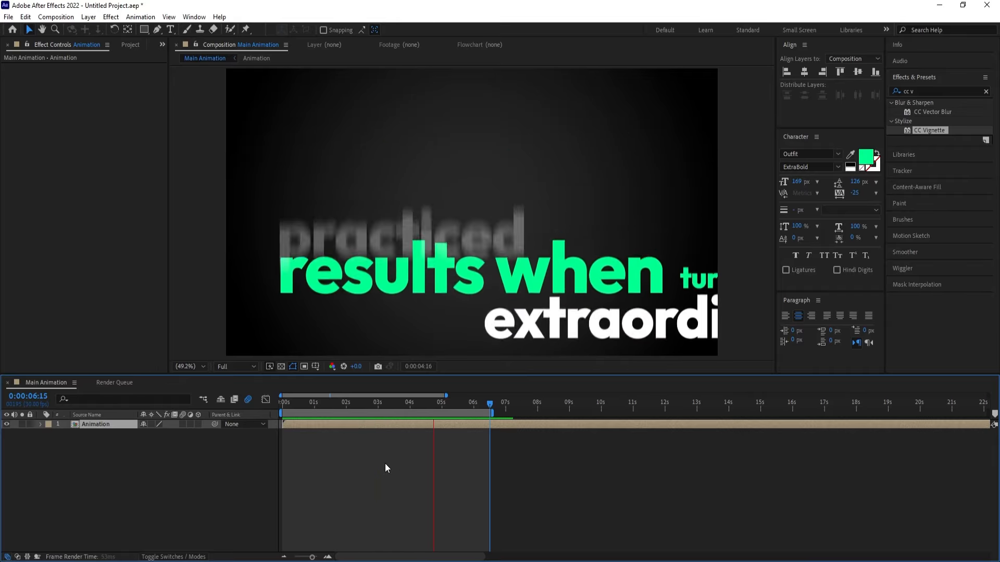
key("space")
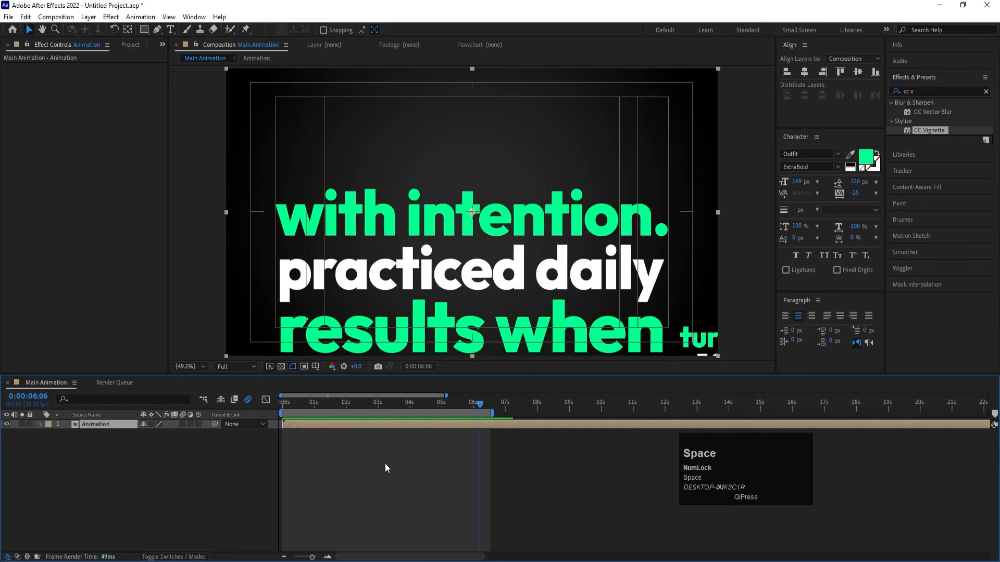
left_click(385, 464)
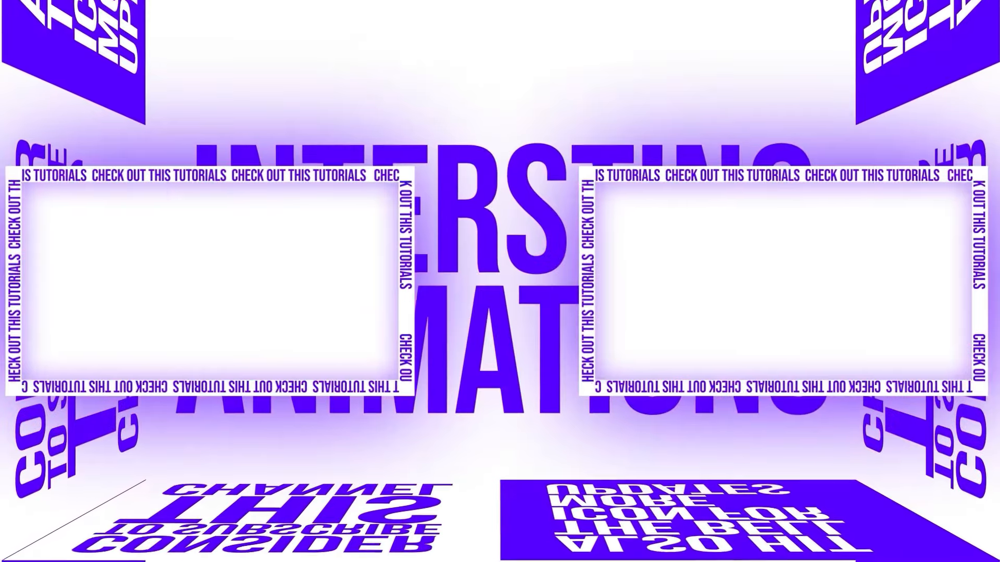